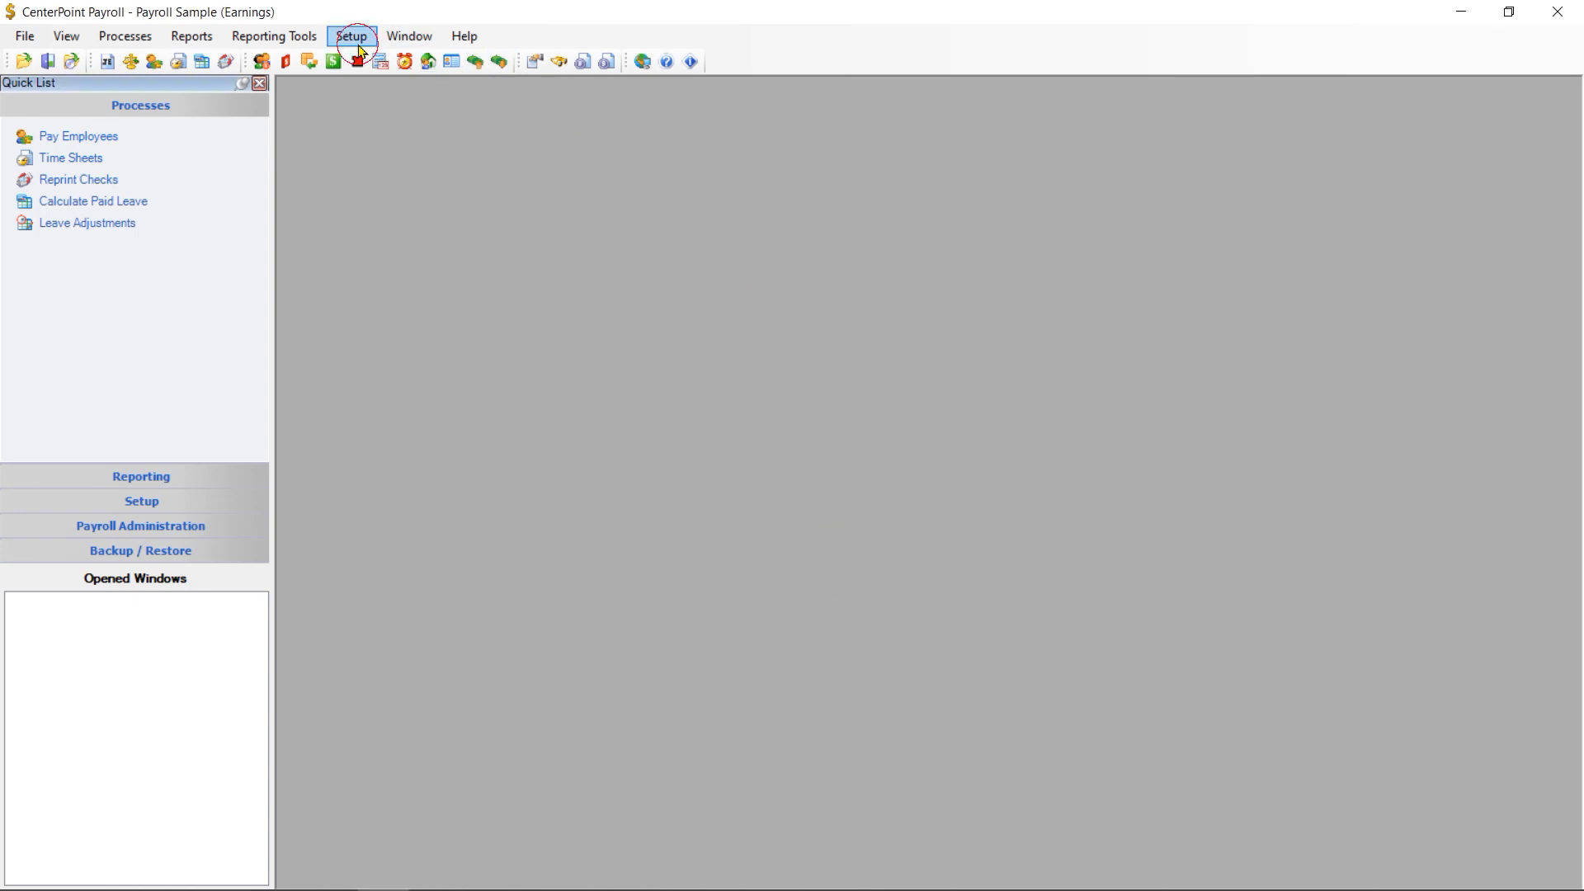
# Open the Deductions & Benefits list from the payroll details setup.
pyautogui.click(356, 40)
pyautogui.click(387, 246)
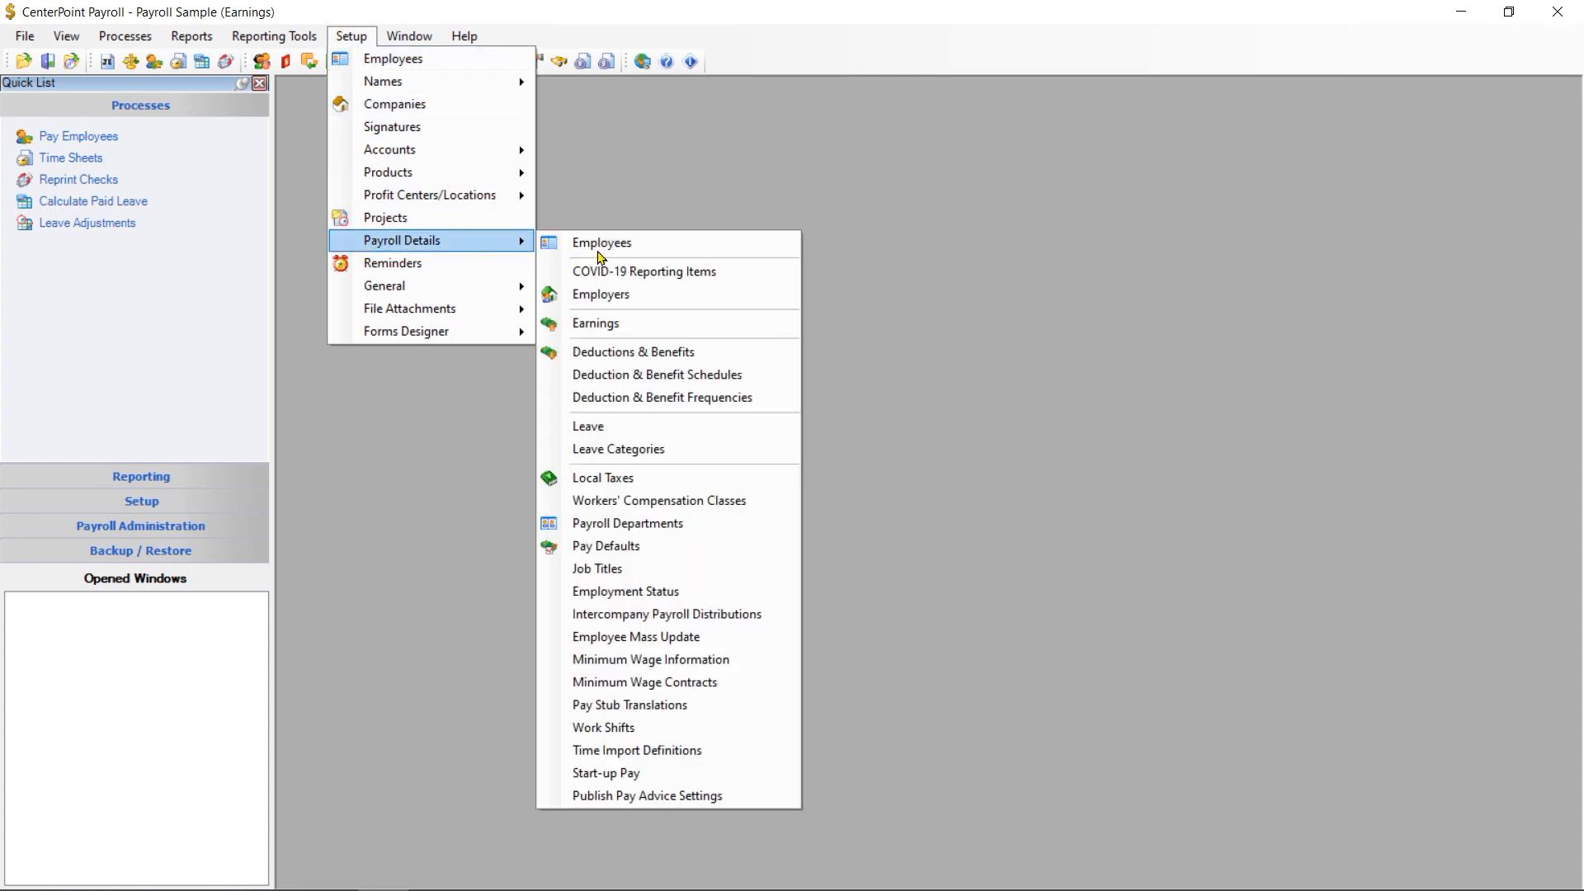
pyautogui.click(658, 355)
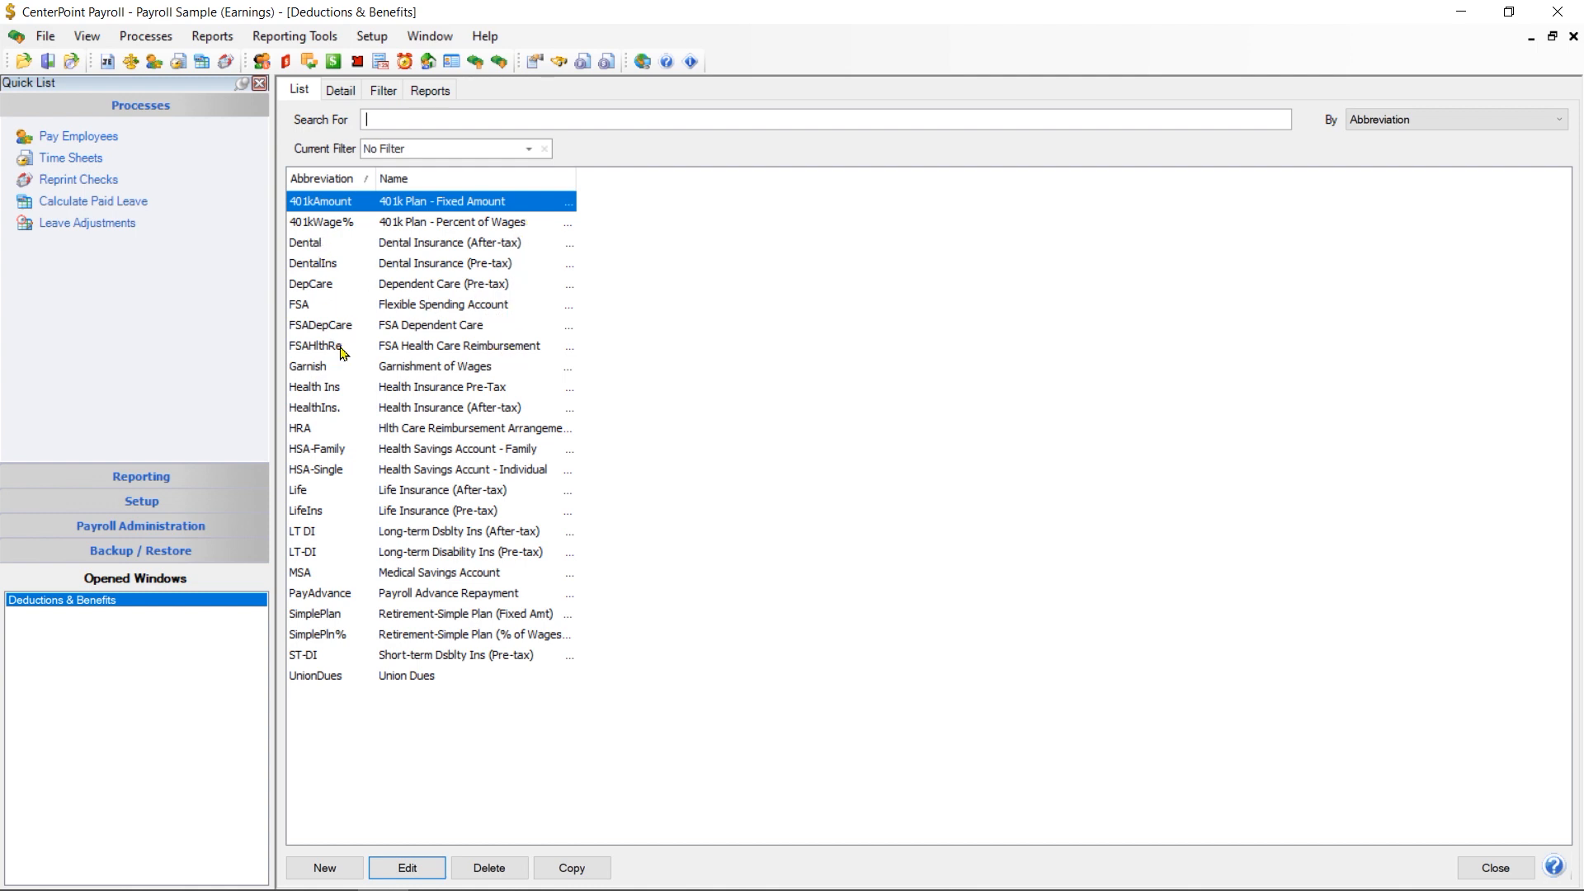
# Review the Health Insurance Pre-Tax deduction's details and a copy of it, leaving both without saving.
pyautogui.click(425, 390)
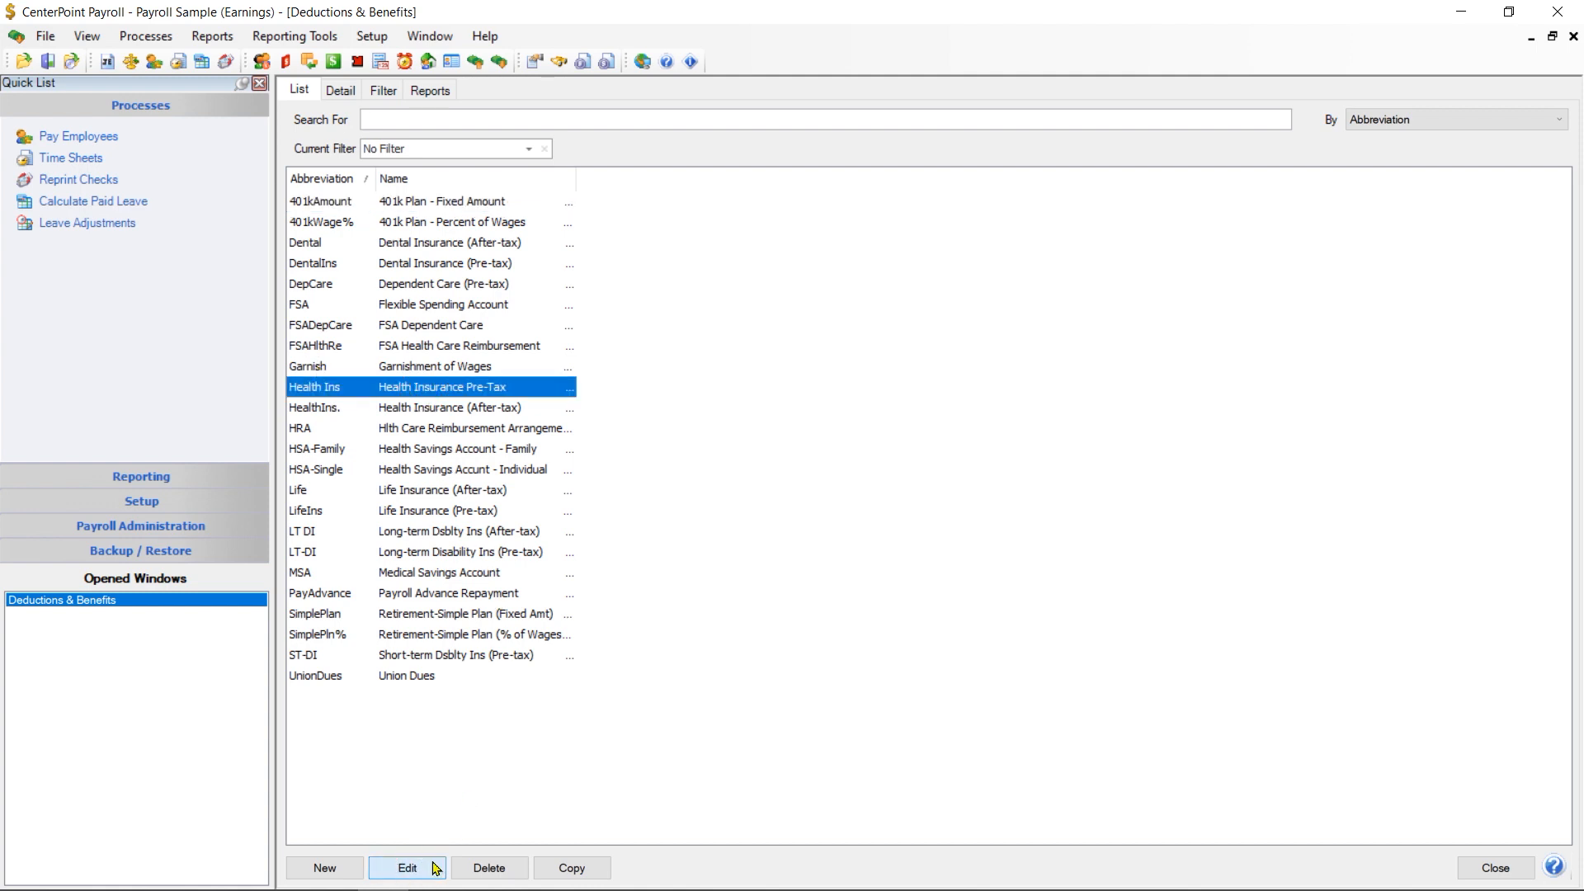
pyautogui.click(407, 869)
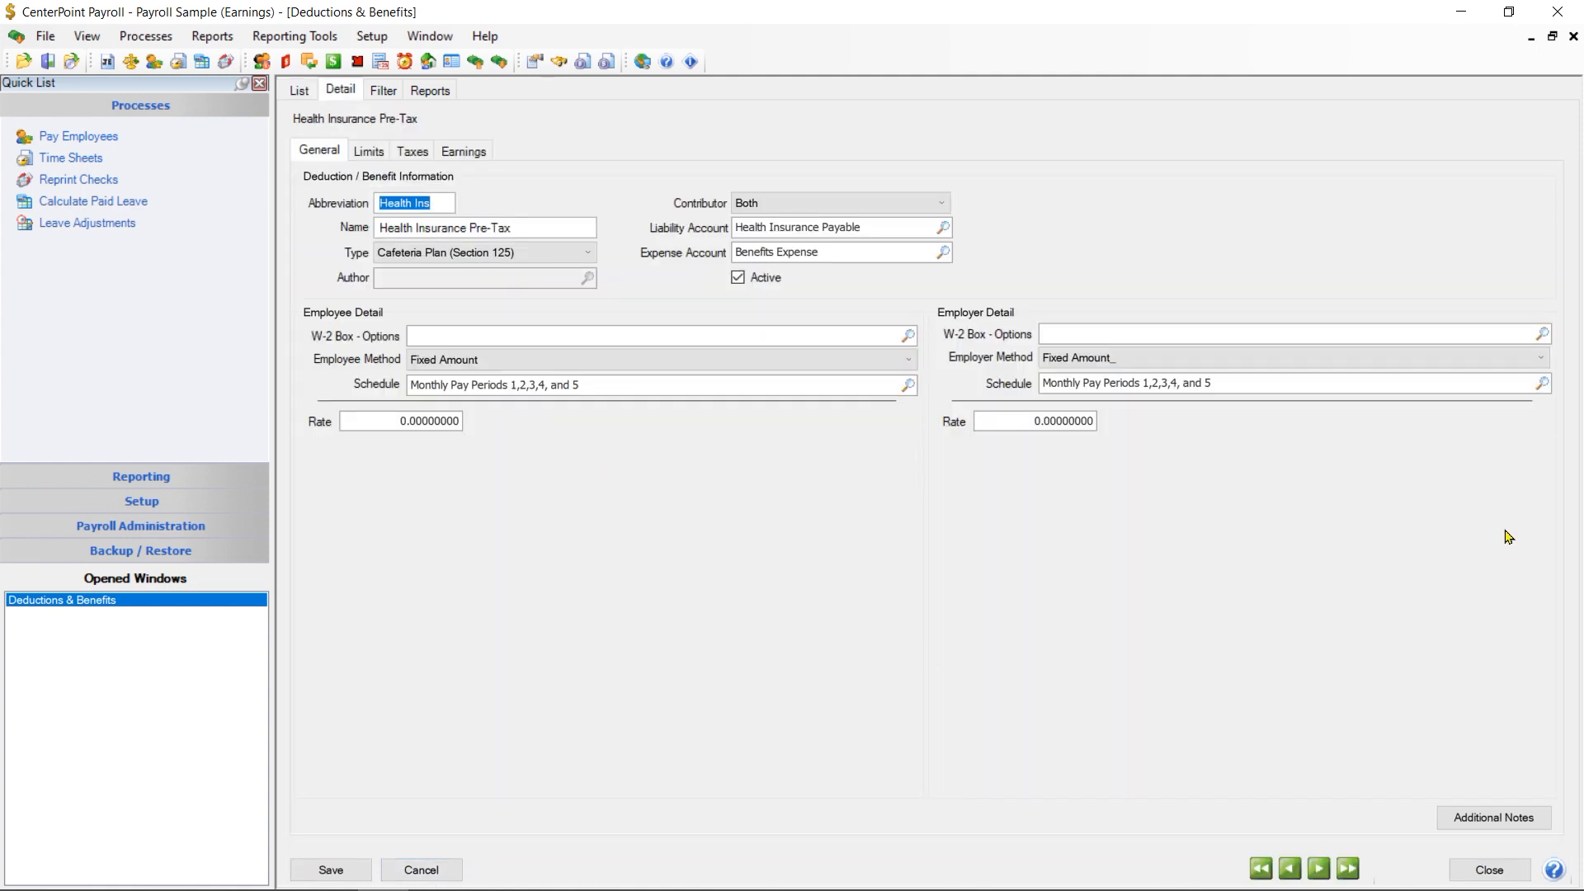
pyautogui.click(422, 870)
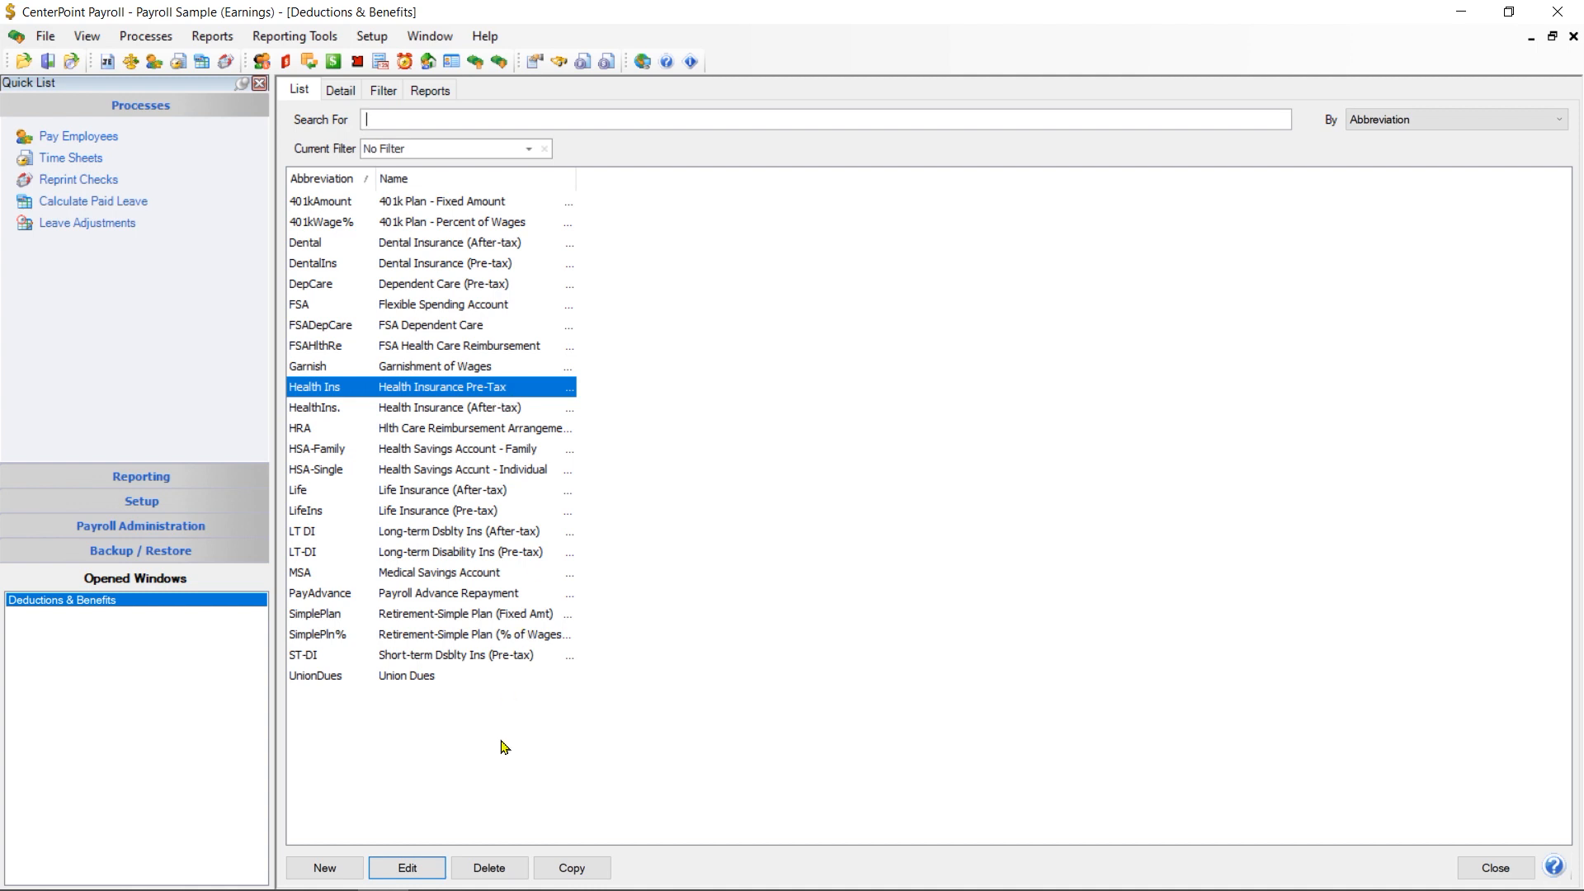
pyautogui.click(572, 868)
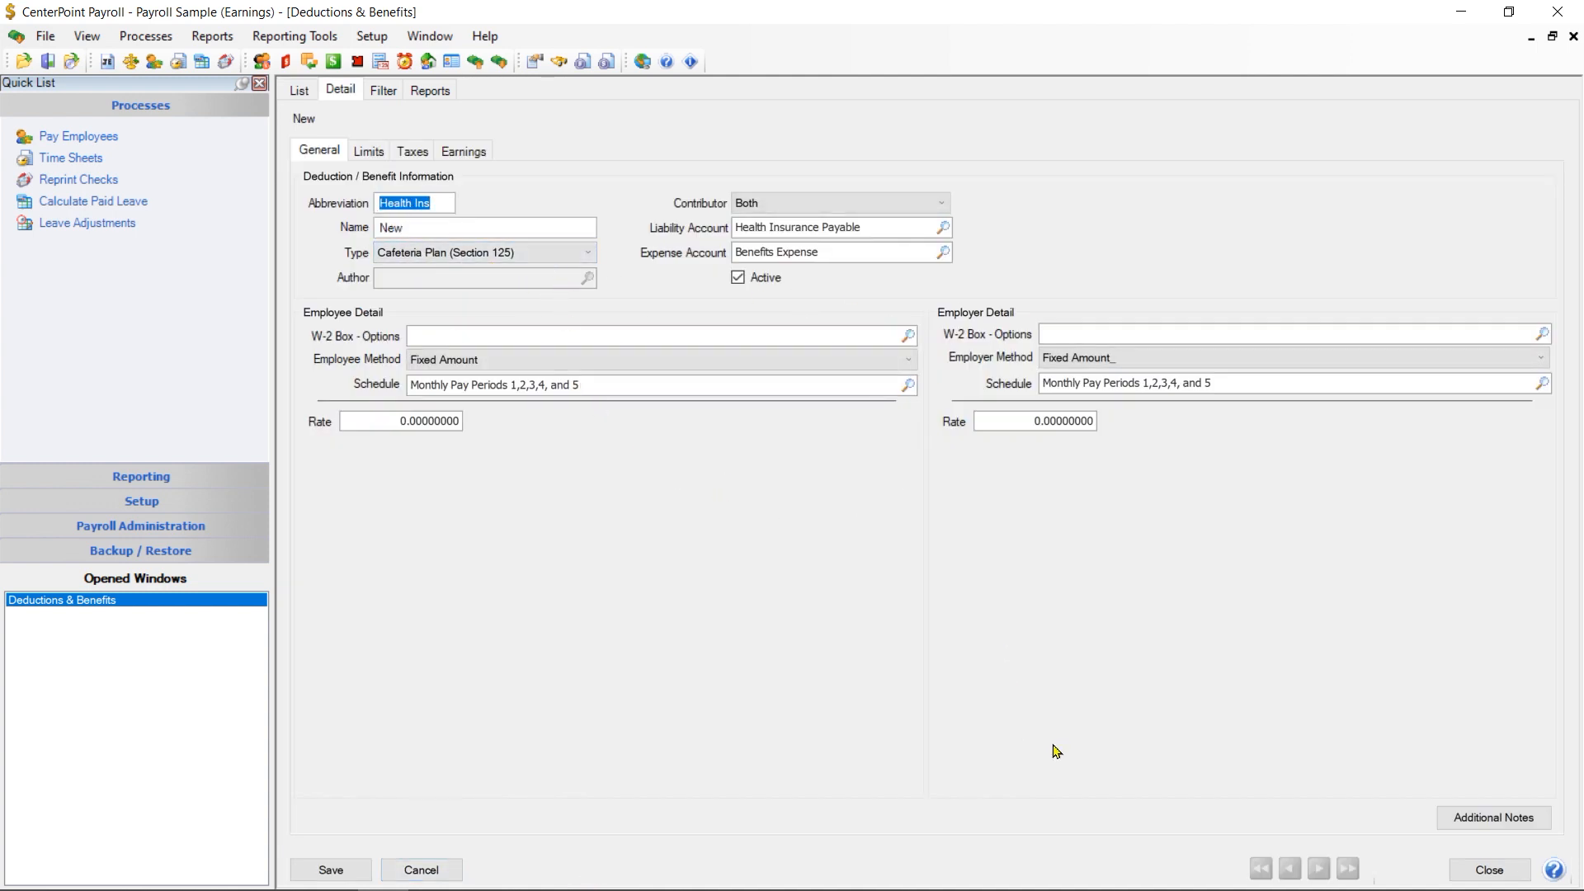
pyautogui.click(421, 871)
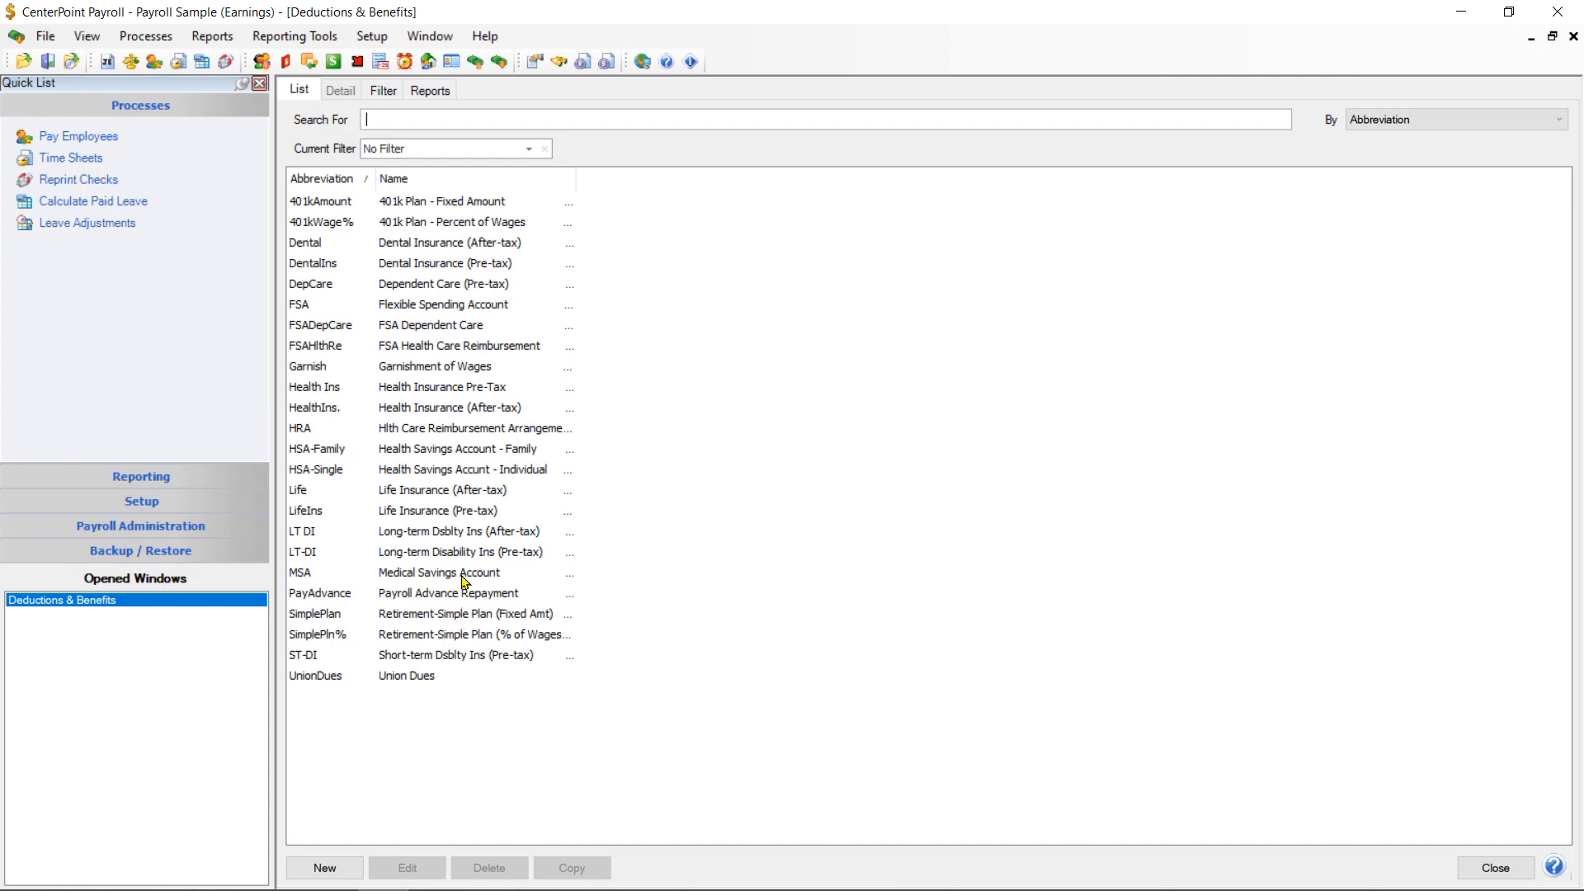
# Delete the Medical Savings Account deduction from the list.
pyautogui.click(464, 578)
pyautogui.click(488, 869)
pyautogui.click(796, 604)
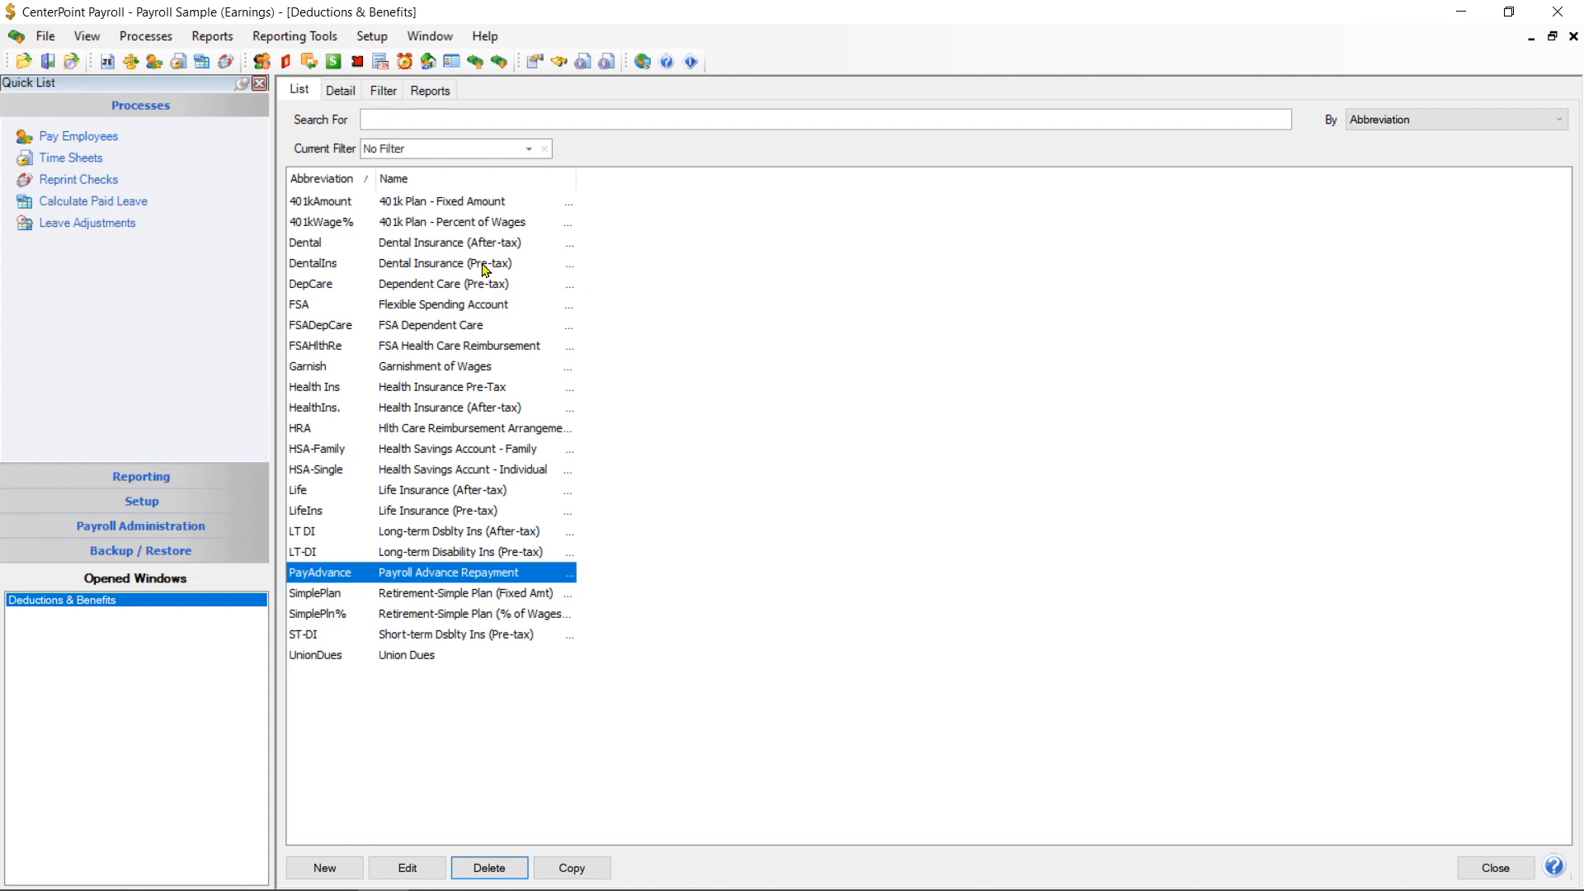
# Review the Payroll Advance Repayment deduction's general details, including its Active setting, and leave without saving.
pyautogui.click(434, 571)
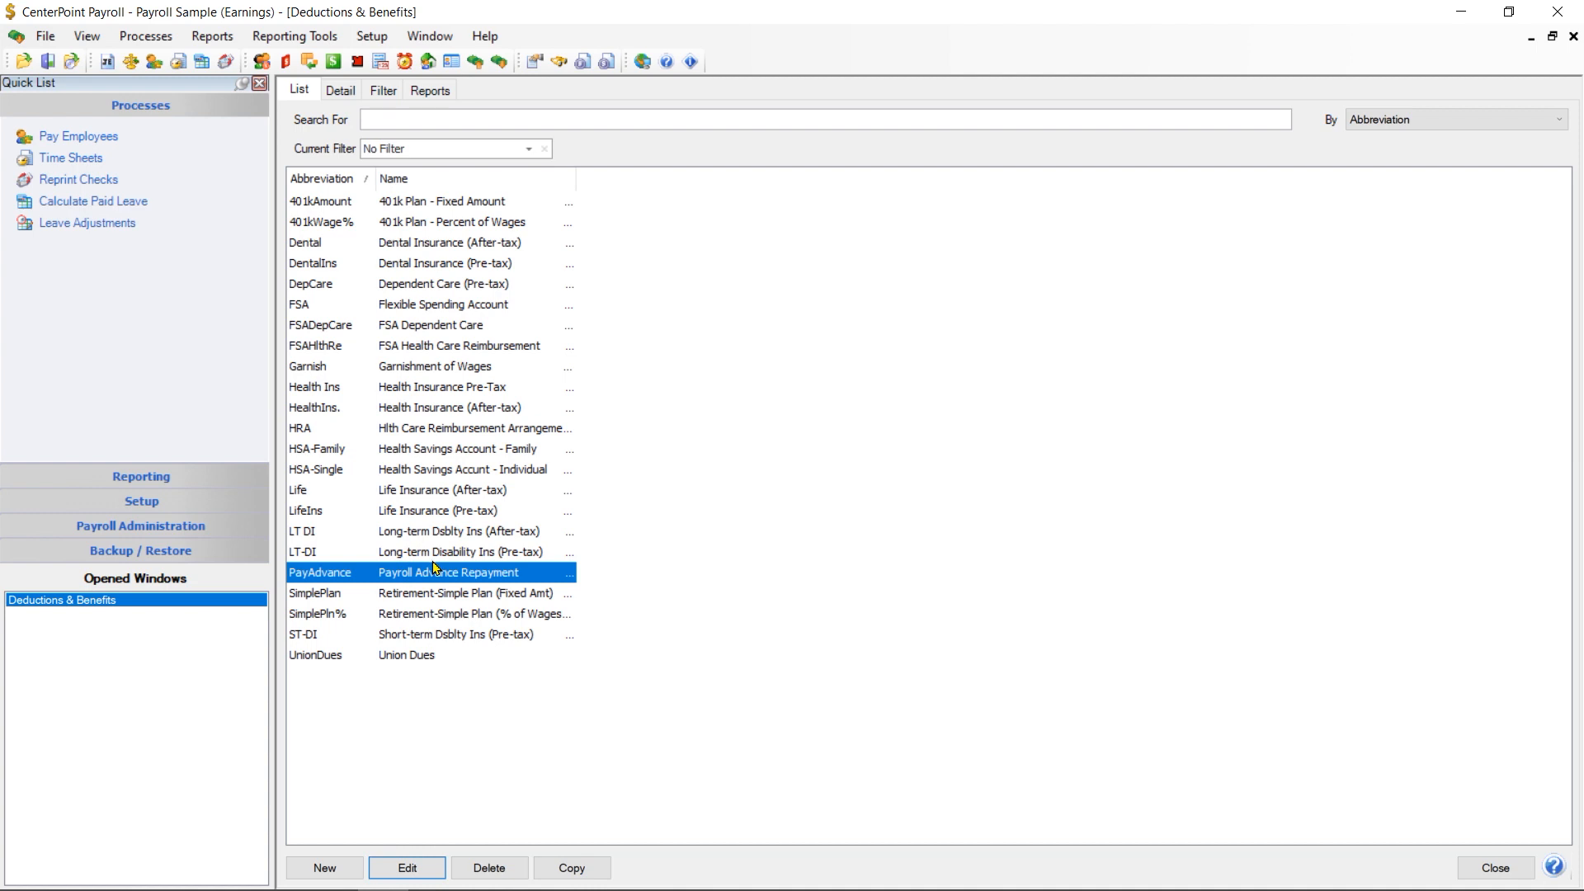
pyautogui.click(413, 867)
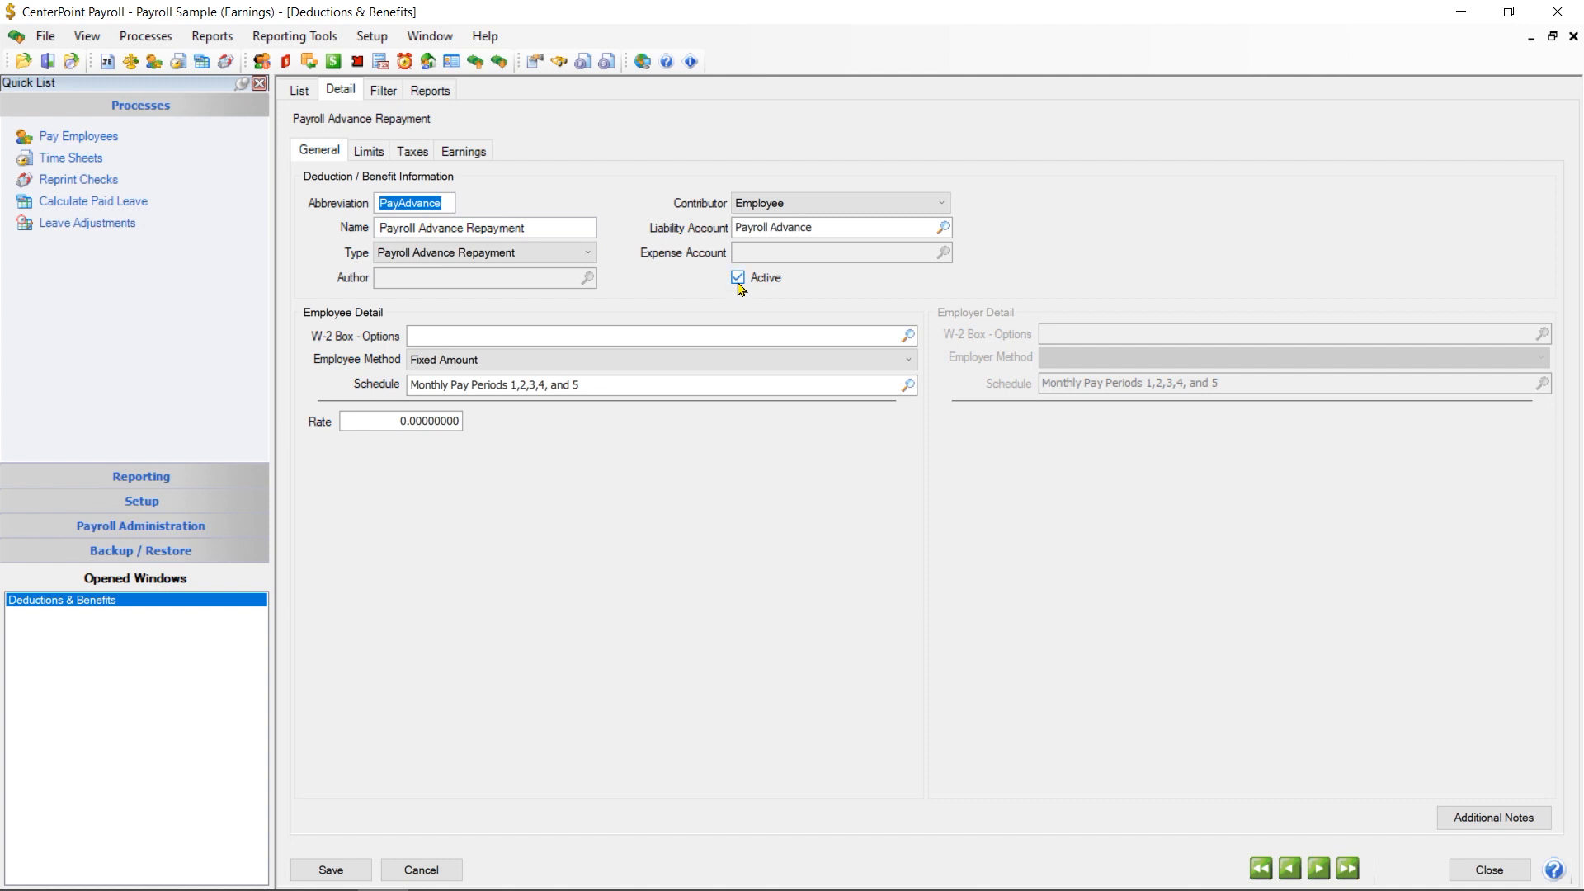
pyautogui.click(453, 872)
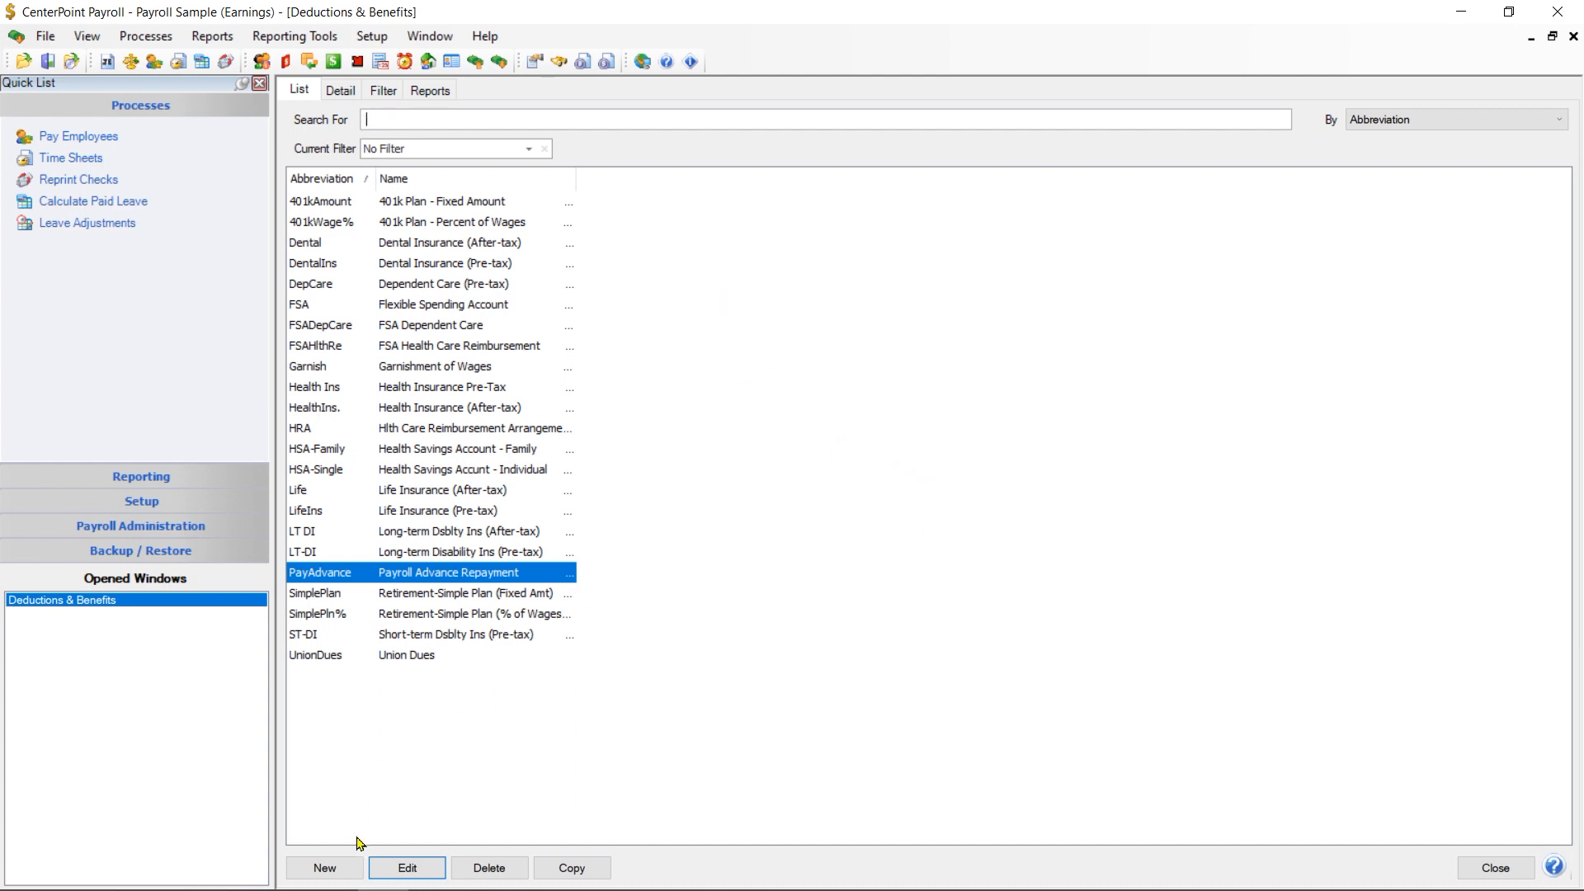
# Create a new deduction abbreviated BestHealth, named Best Health Insurance (pre-tax), with the type Cafeteria Plan (Section 125).
pyautogui.click(322, 868)
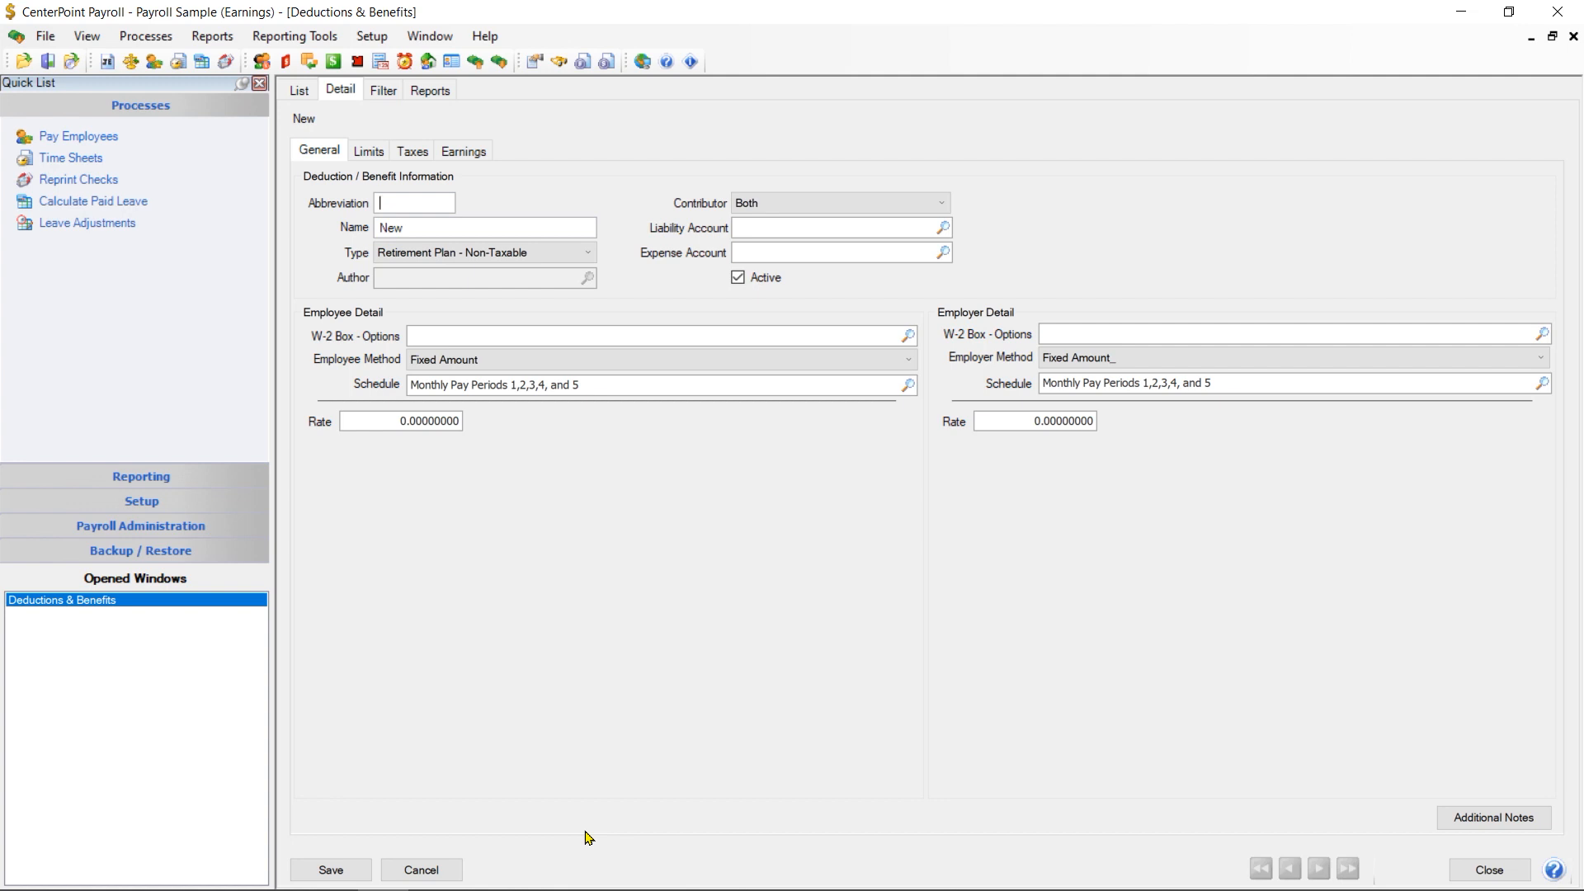
pyautogui.write('BestHealth')
pyautogui.press('Tab')
pyautogui.write('Best Health Insurance')
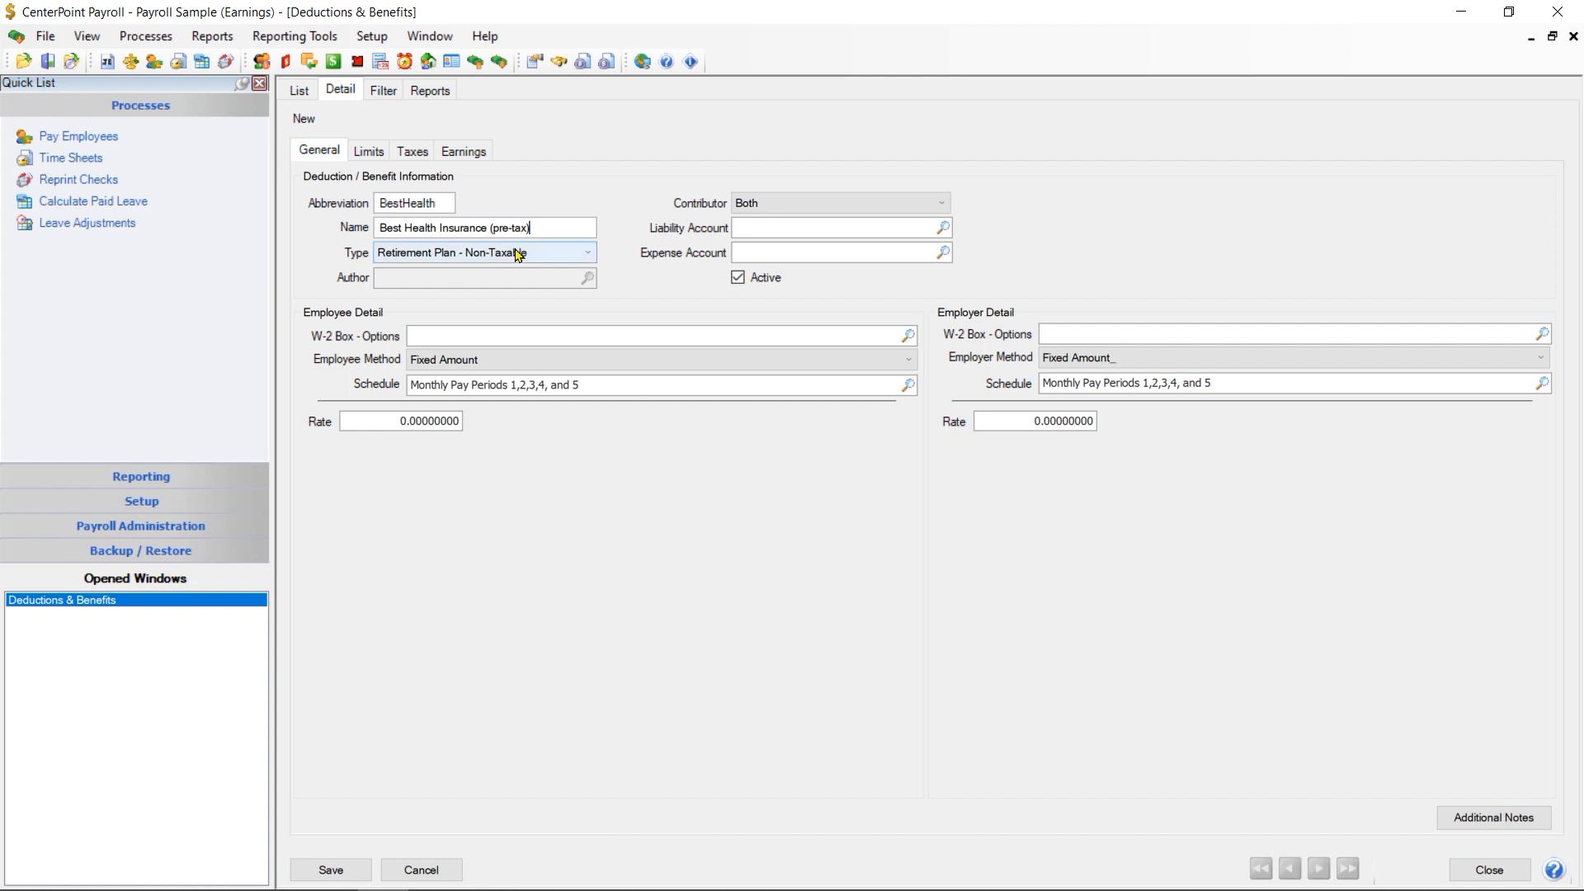
pyautogui.click(591, 255)
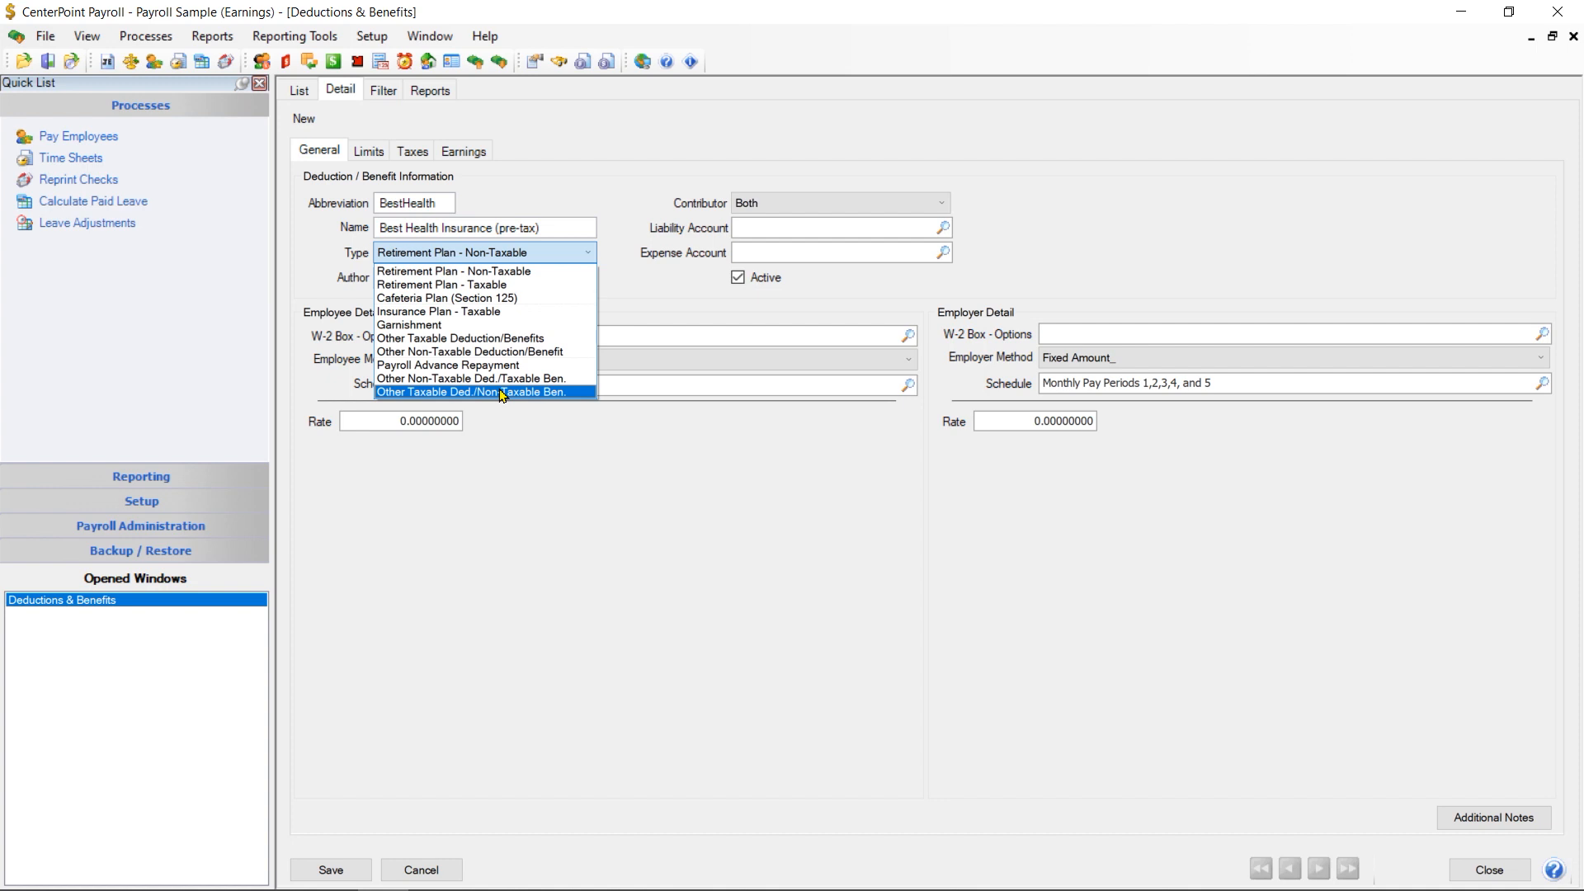
pyautogui.click(455, 302)
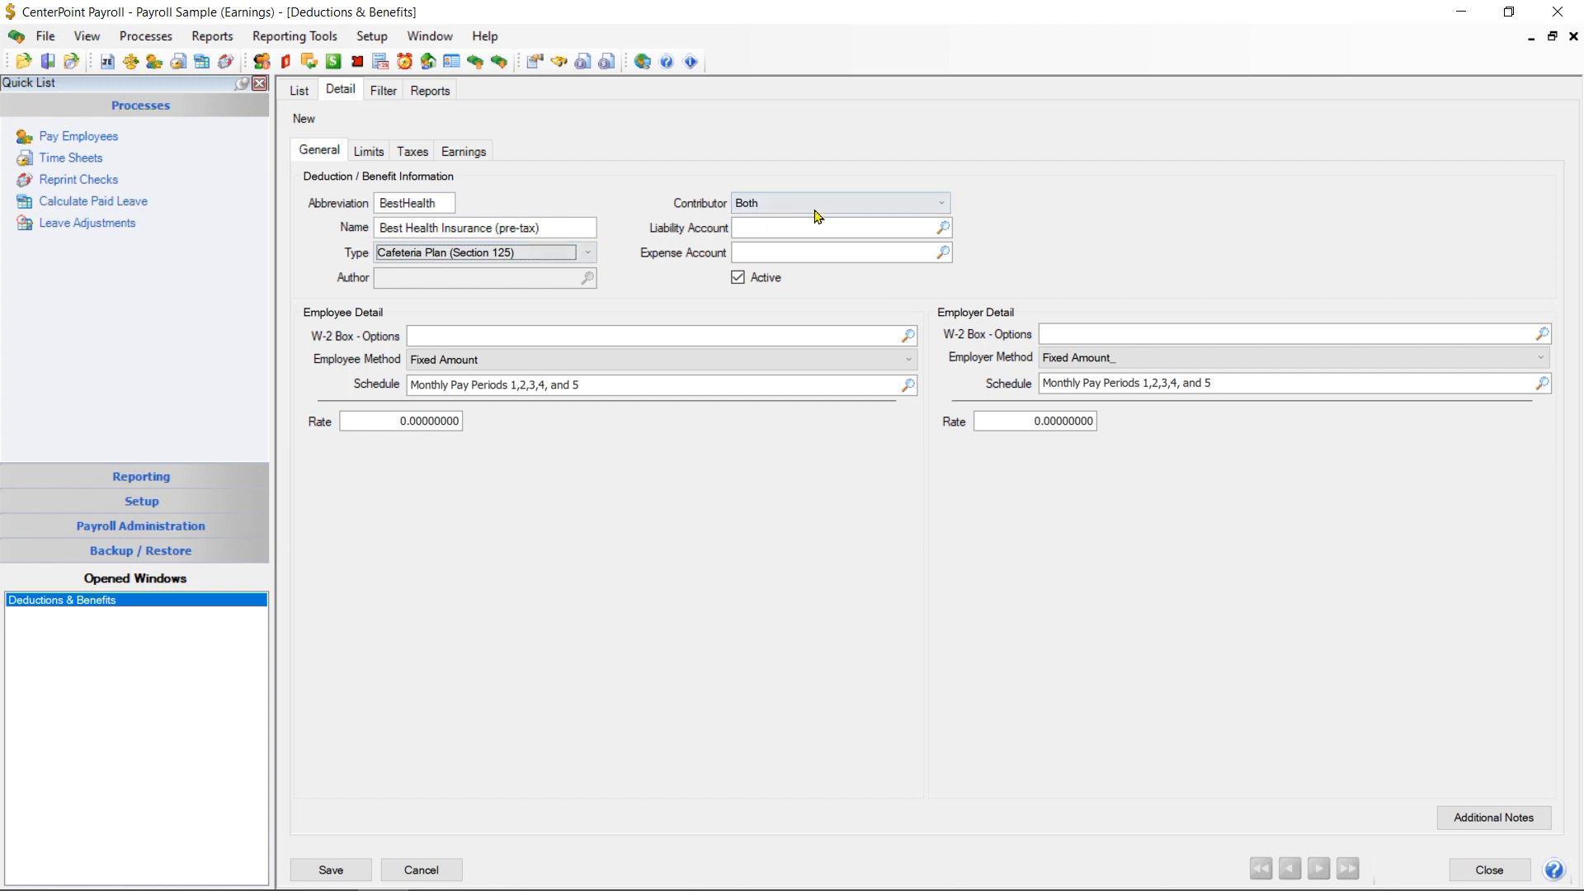
# Switch the new deduction's contributor to Employer, to Employee, and back to Both to compare the available detail sections.
pyautogui.click(907, 212)
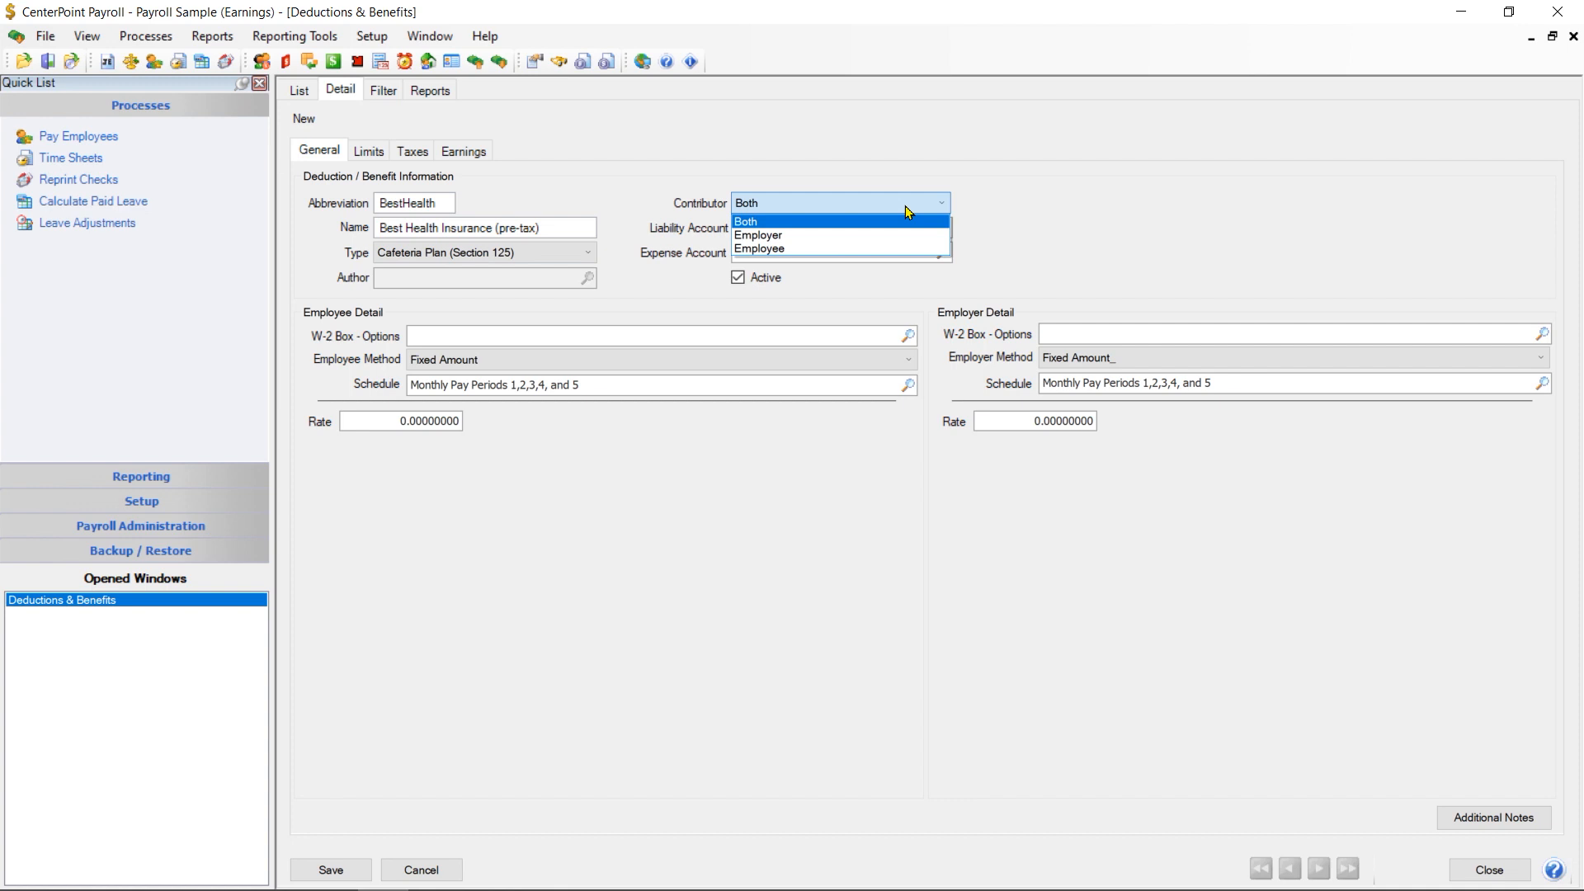
pyautogui.click(858, 237)
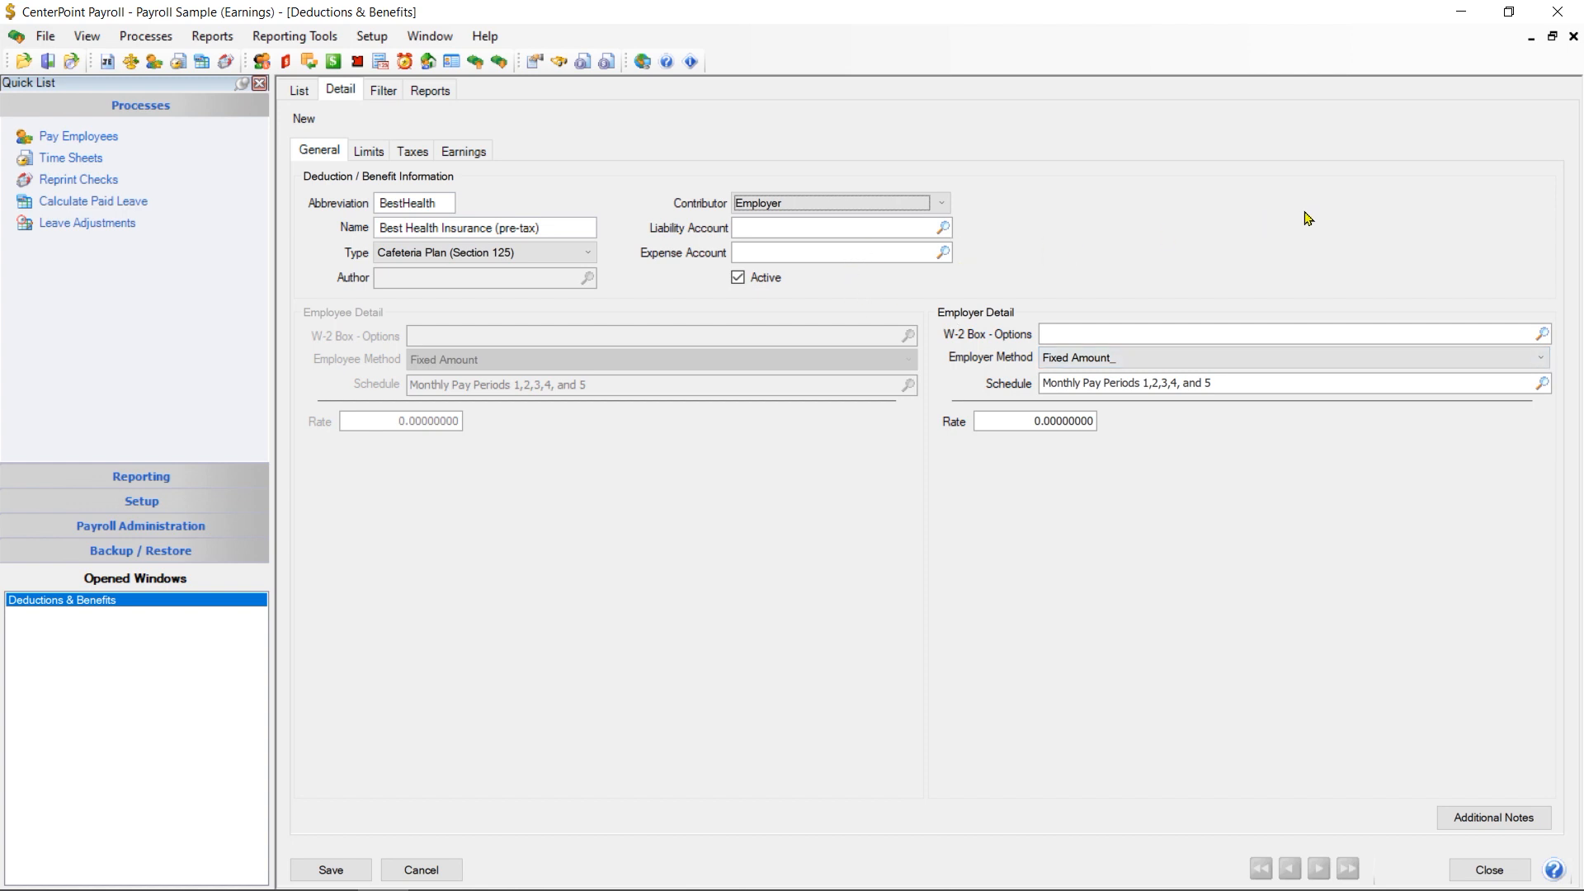
pyautogui.click(941, 205)
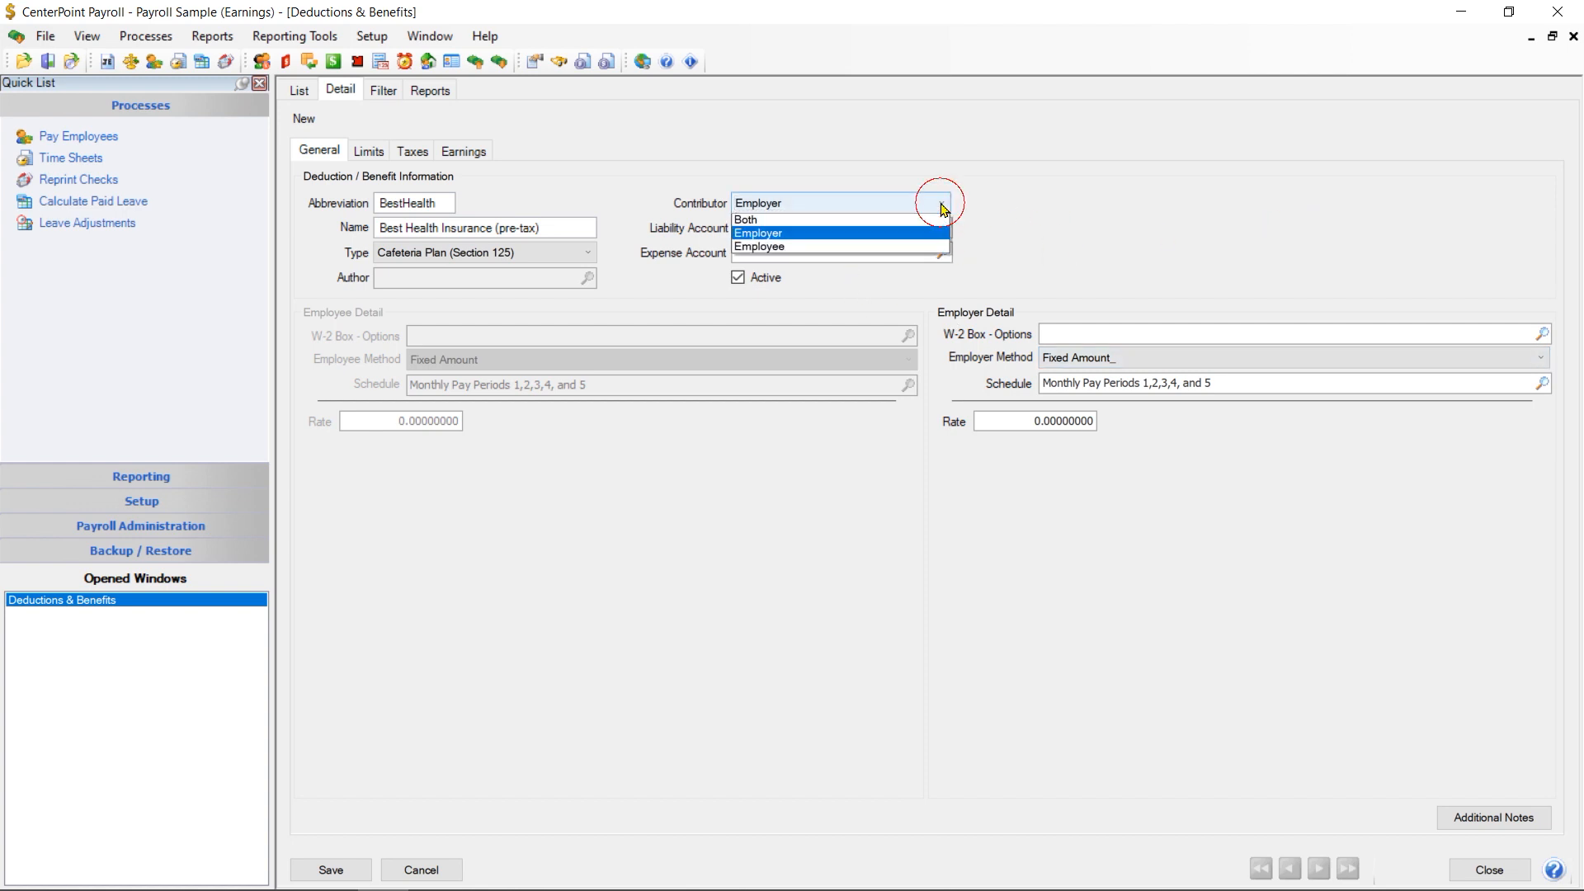
pyautogui.click(798, 250)
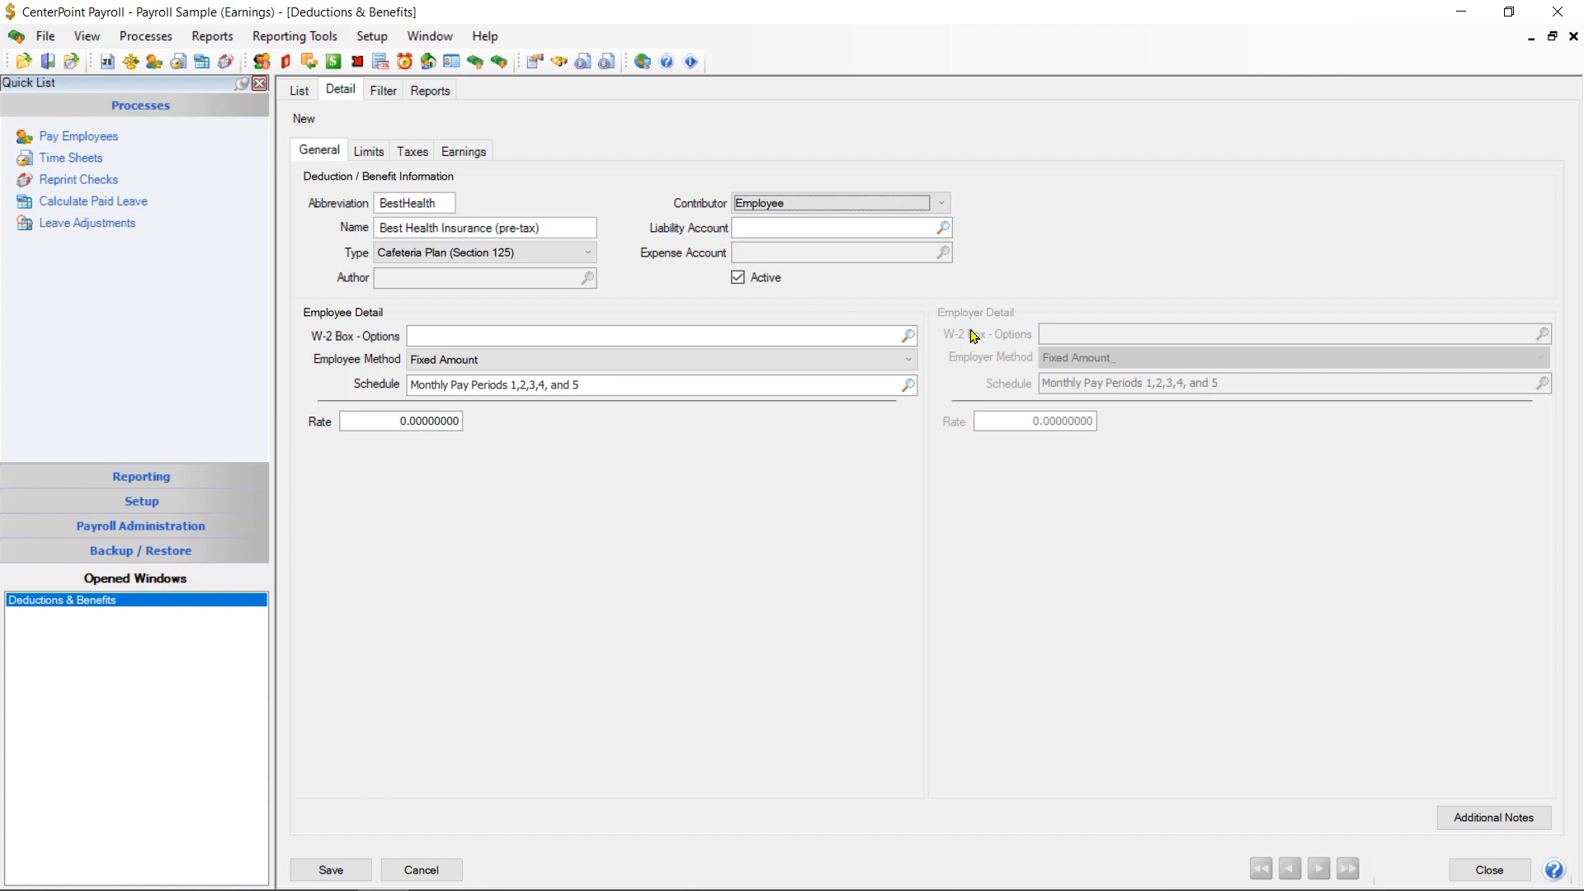
pyautogui.click(942, 204)
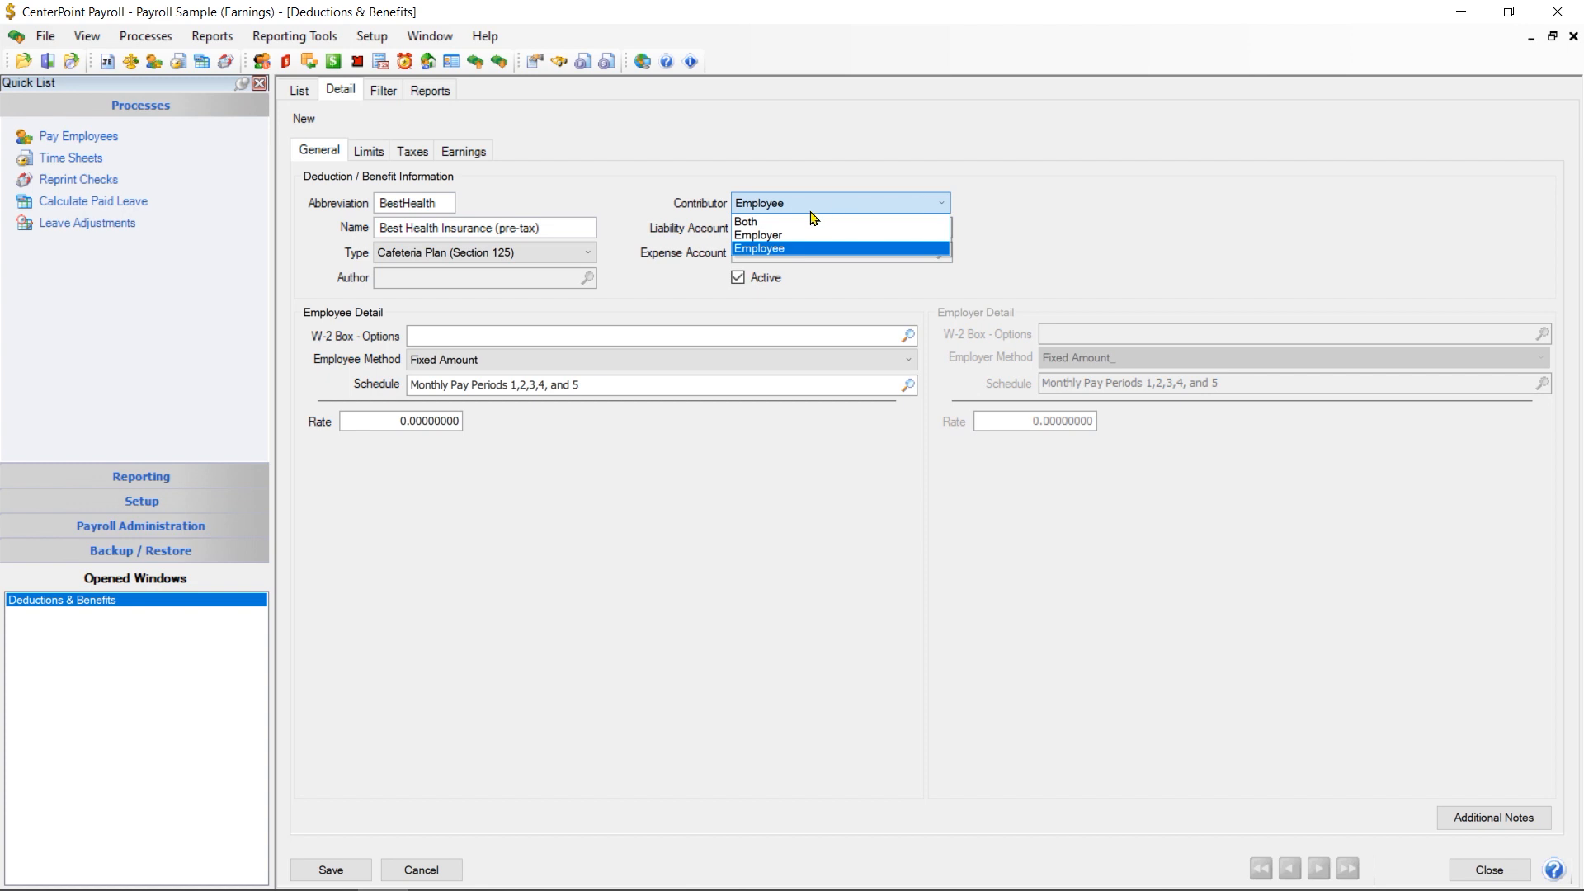
pyautogui.click(796, 223)
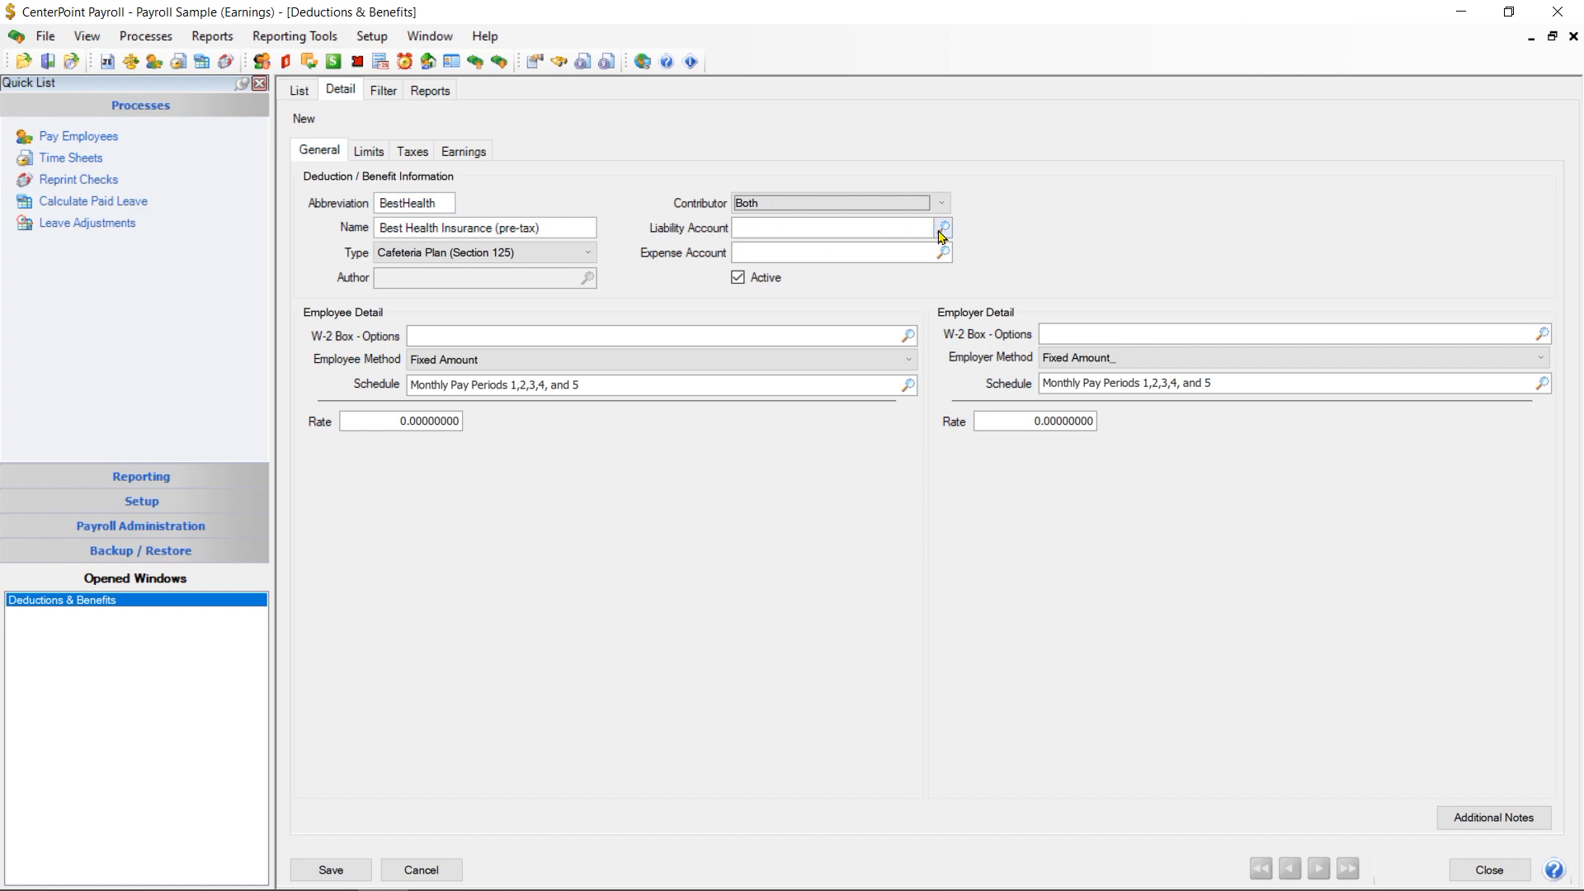
# Set the deduction's liability account to Health Insurance Payable.
pyautogui.click(881, 228)
pyautogui.write('Health Insurance Payable')
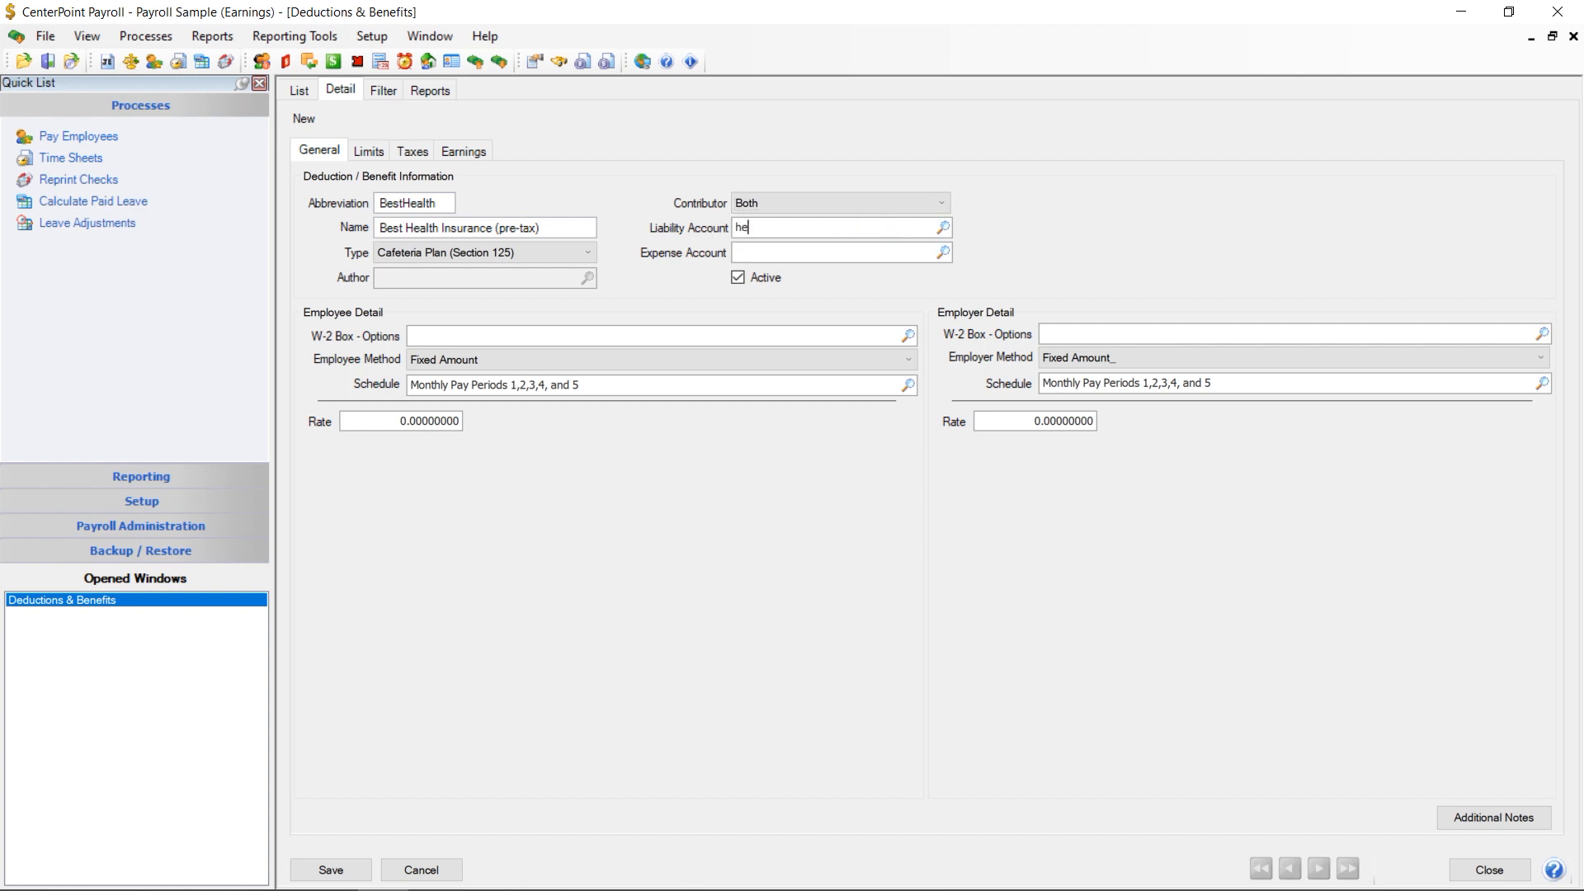
pyautogui.press('Tab')
# Edit the Health Insurance Payable account, choose Best Health Insurance Co. as the vendor the liability is paid to, and save the account.
pyautogui.rightClick(882, 226)
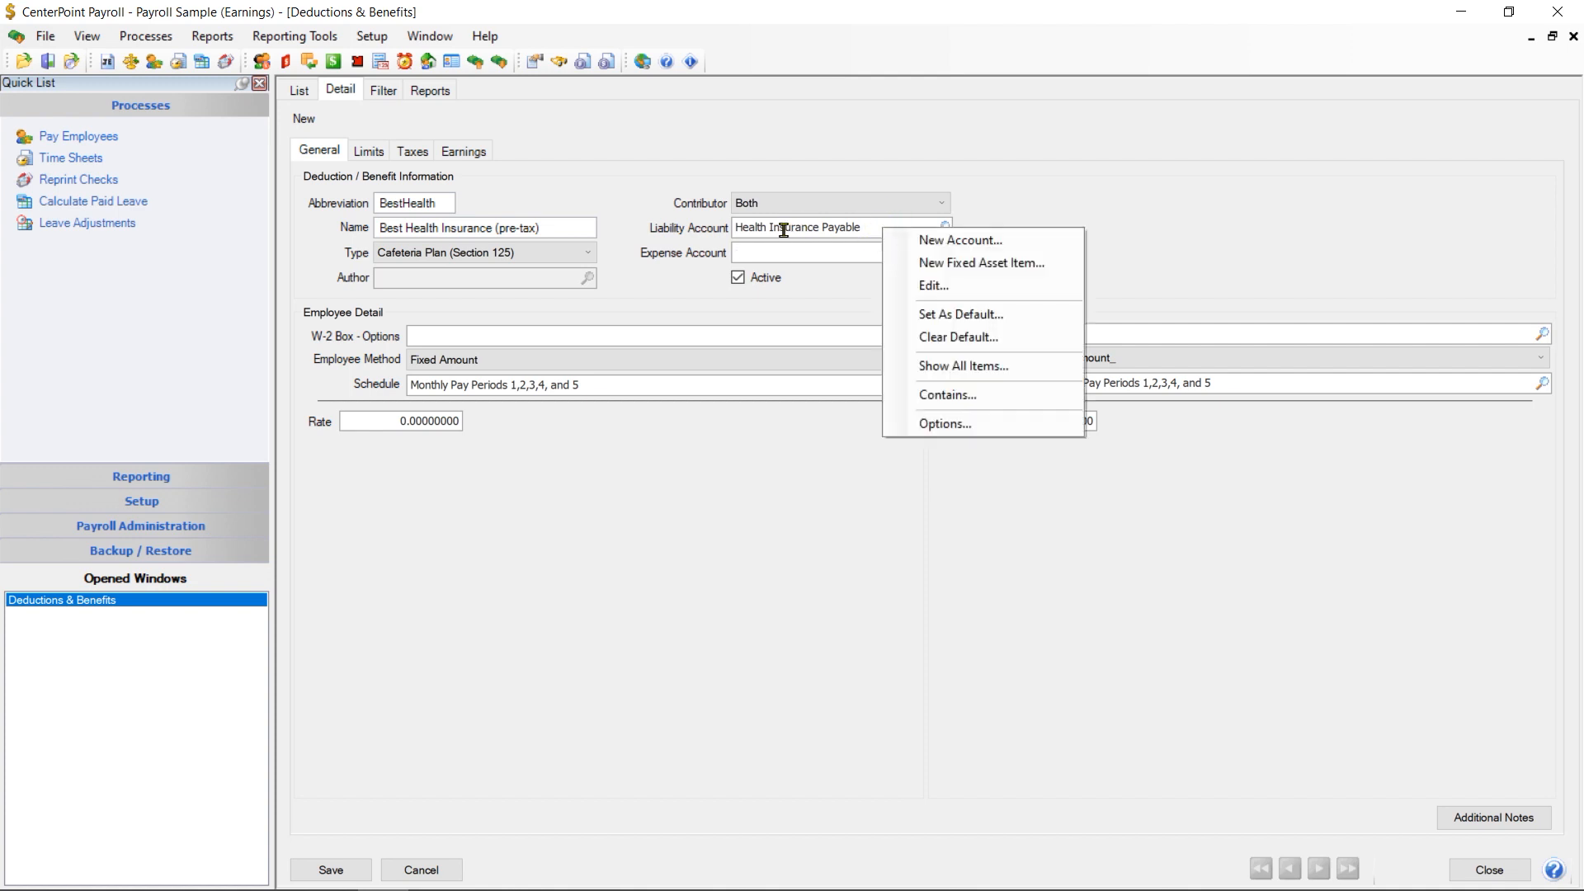
pyautogui.click(933, 287)
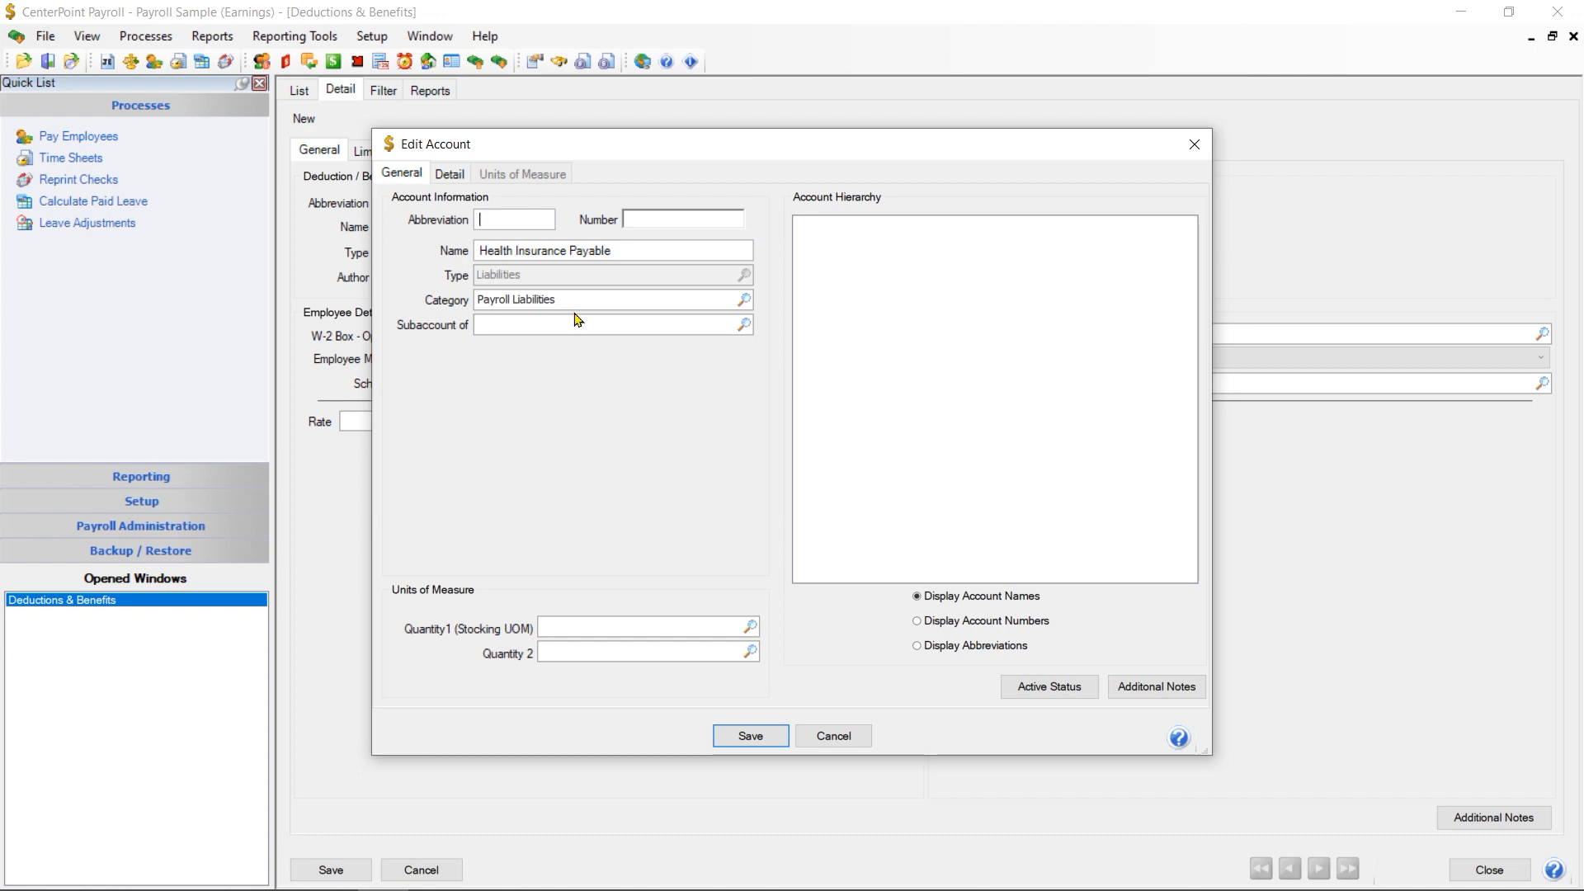
pyautogui.click(450, 175)
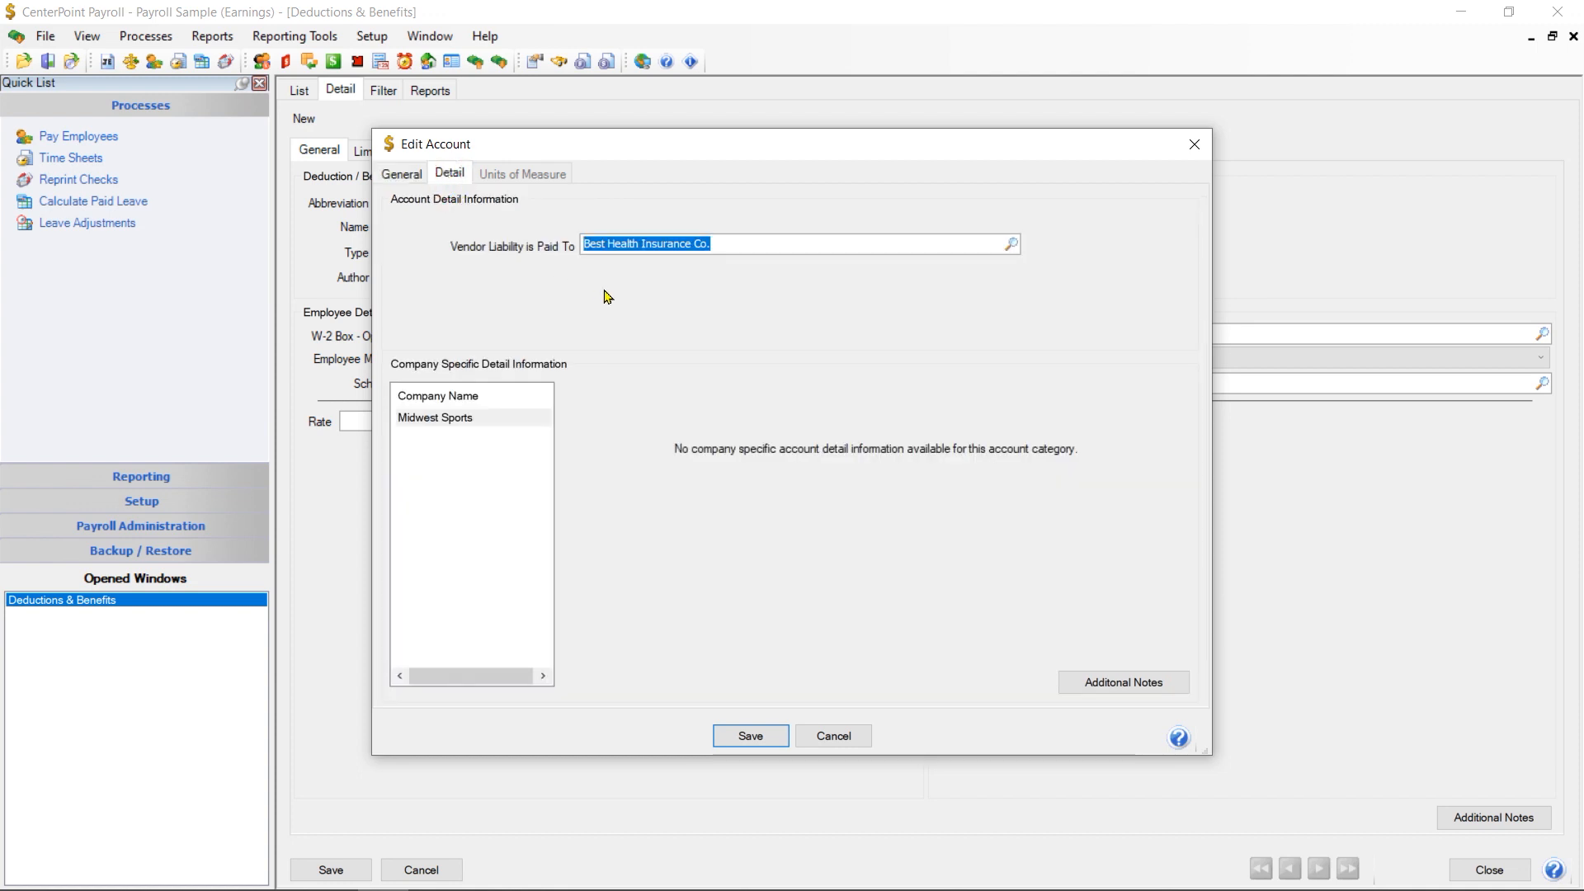
pyautogui.click(1009, 244)
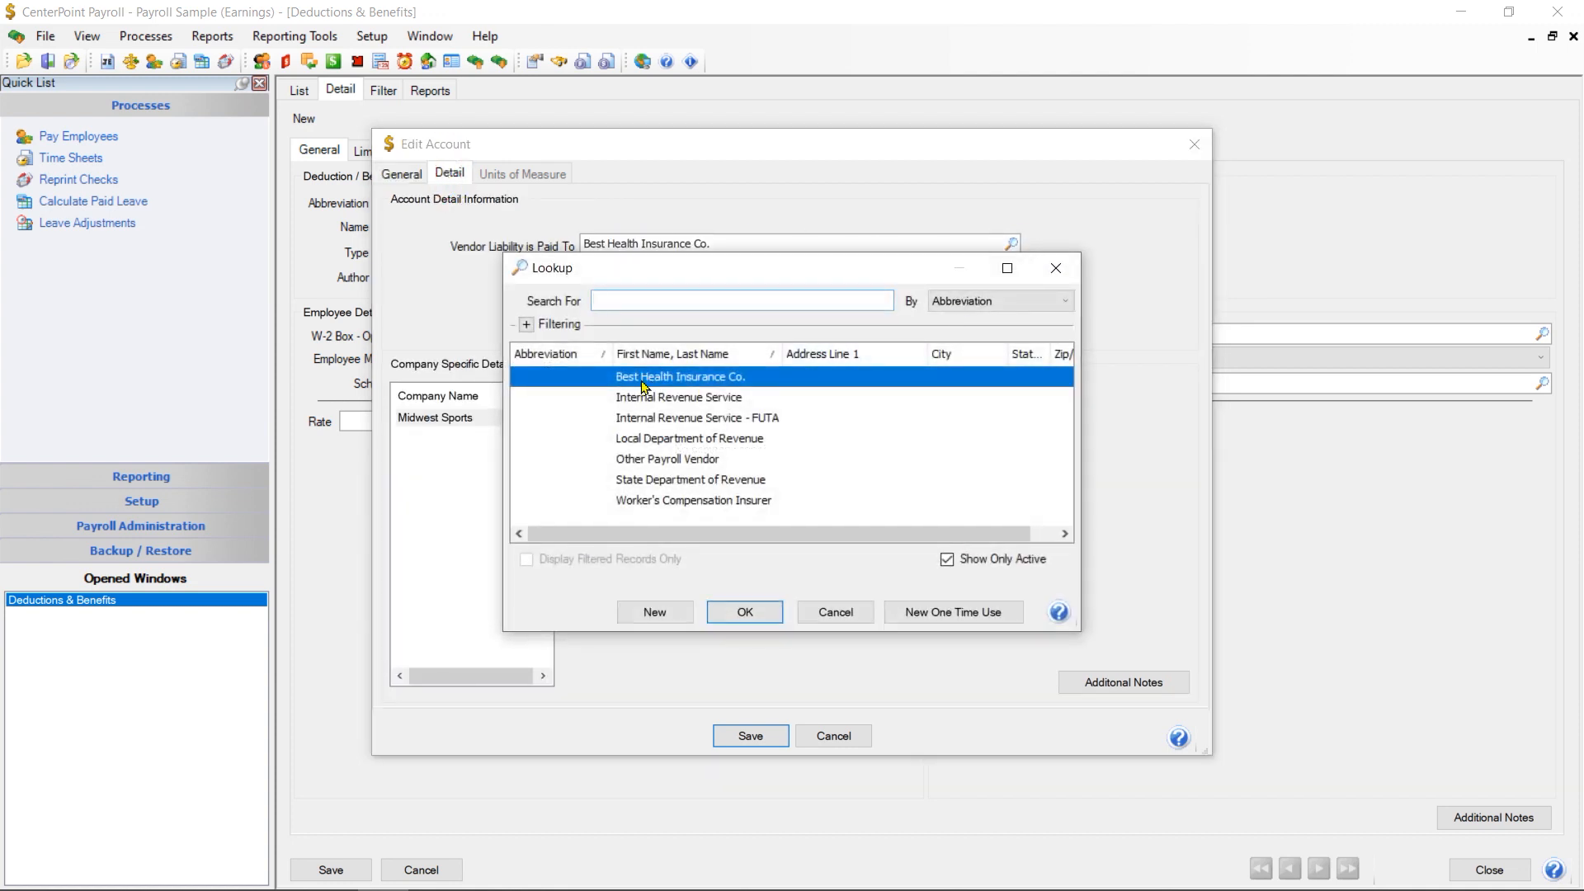
pyautogui.click(742, 611)
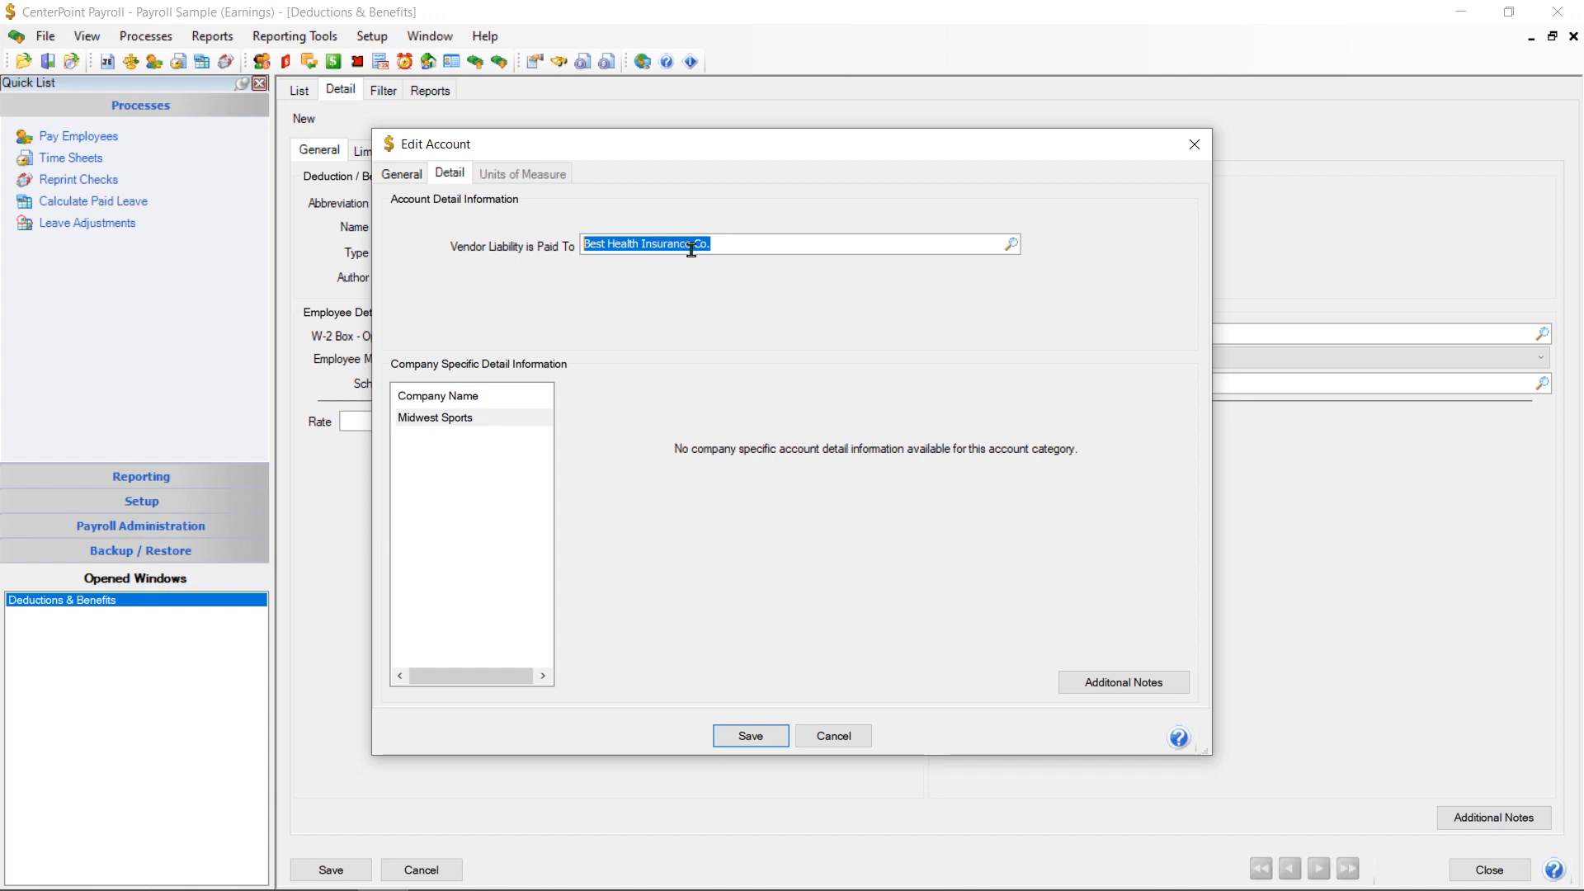
pyautogui.click(1013, 245)
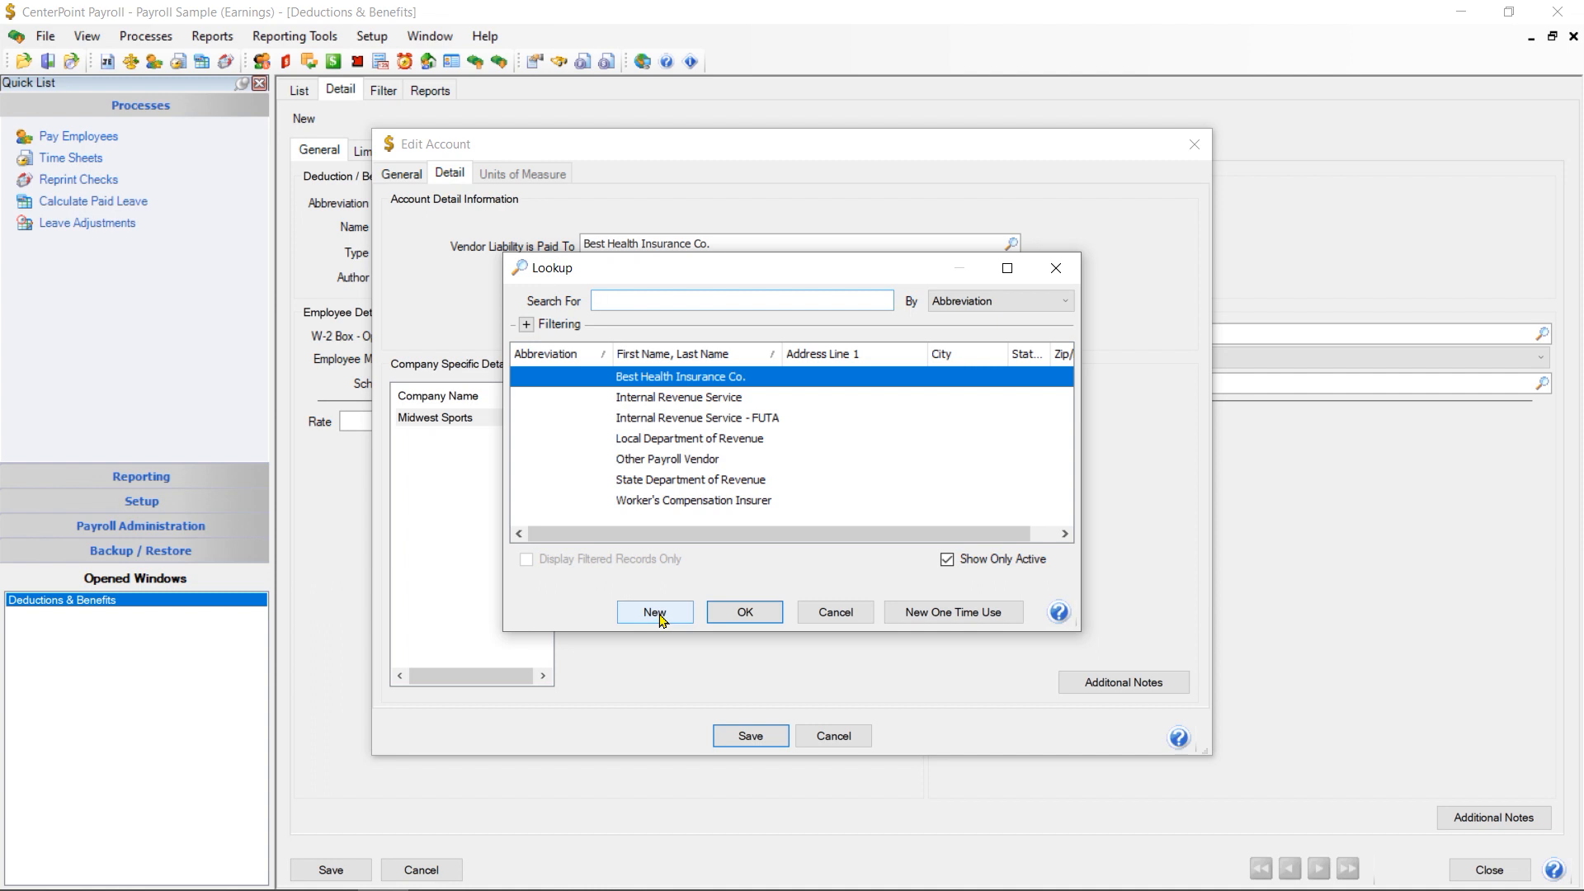
pyautogui.click(748, 612)
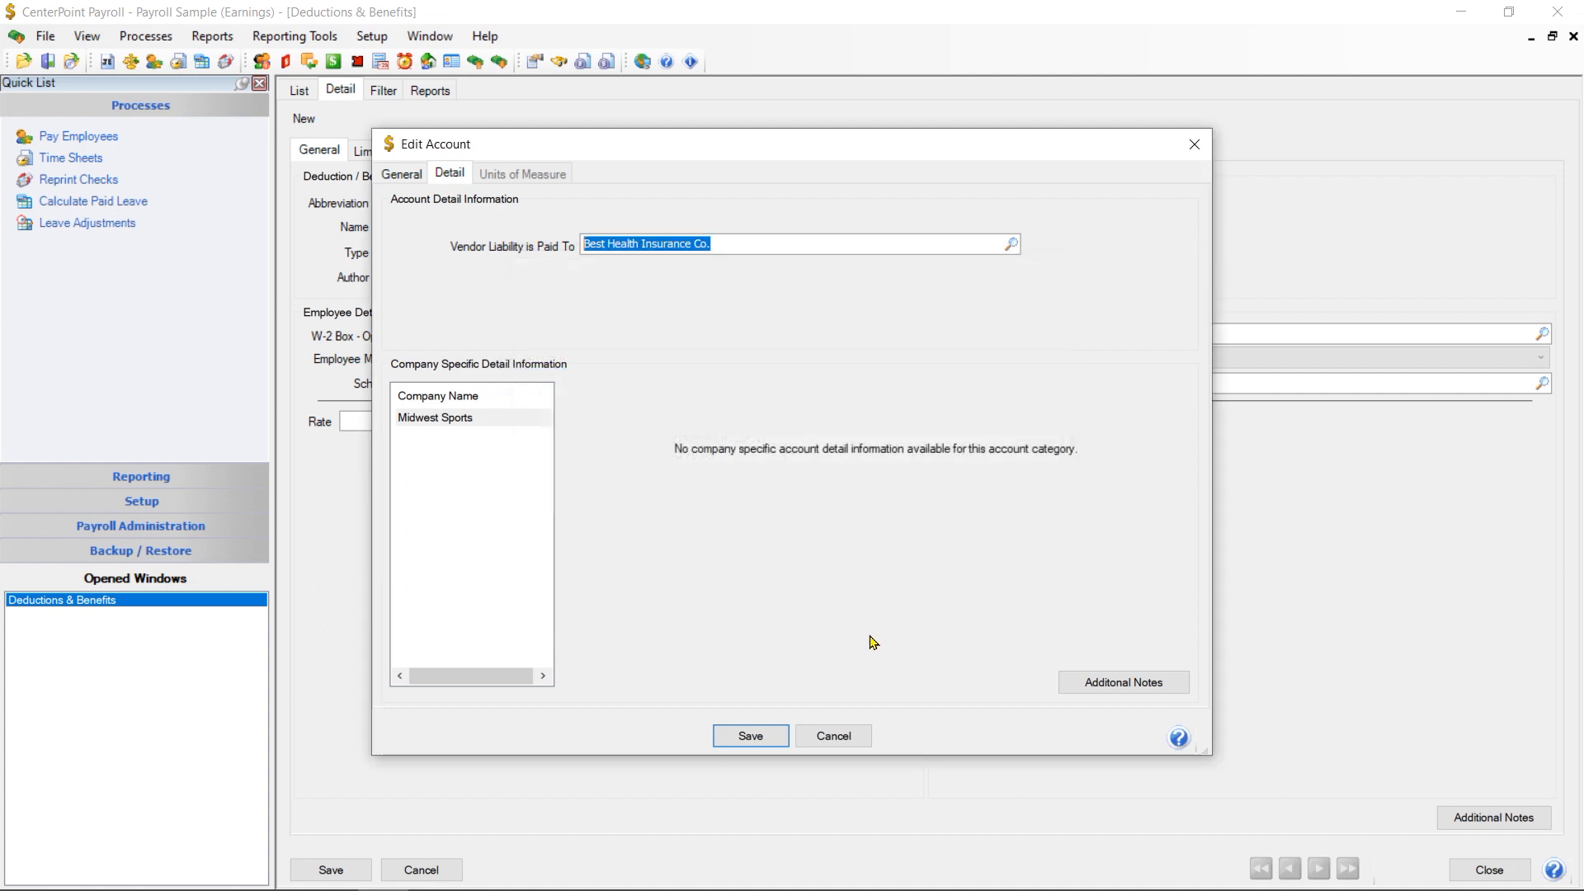
pyautogui.click(753, 739)
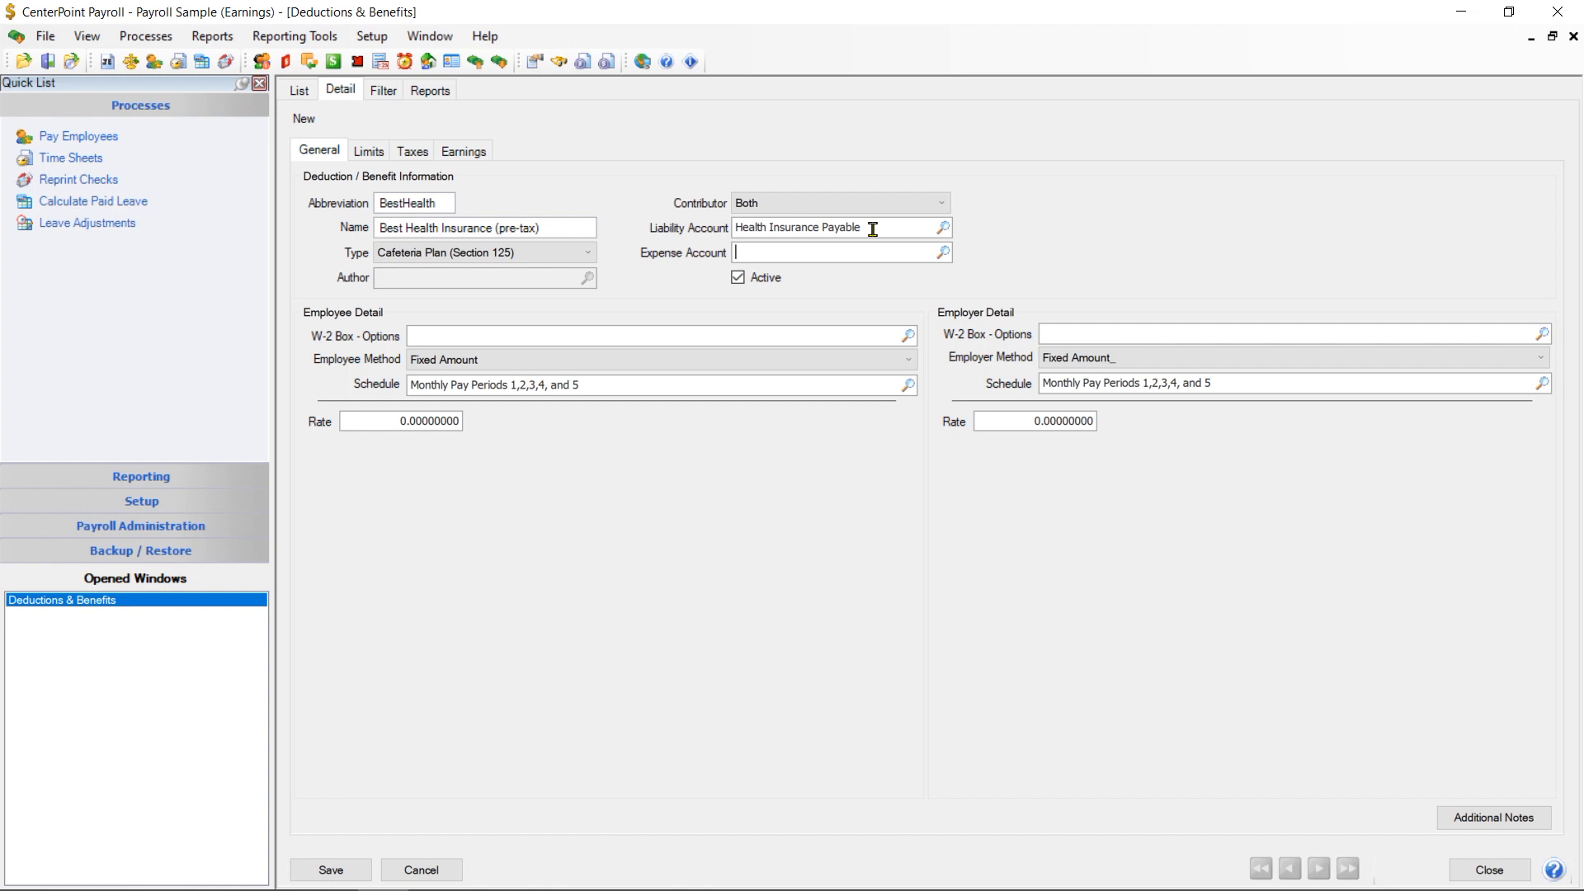
# Set the deduction's expense account to Benefits Expense.
pyautogui.click(738, 254)
pyautogui.click(944, 254)
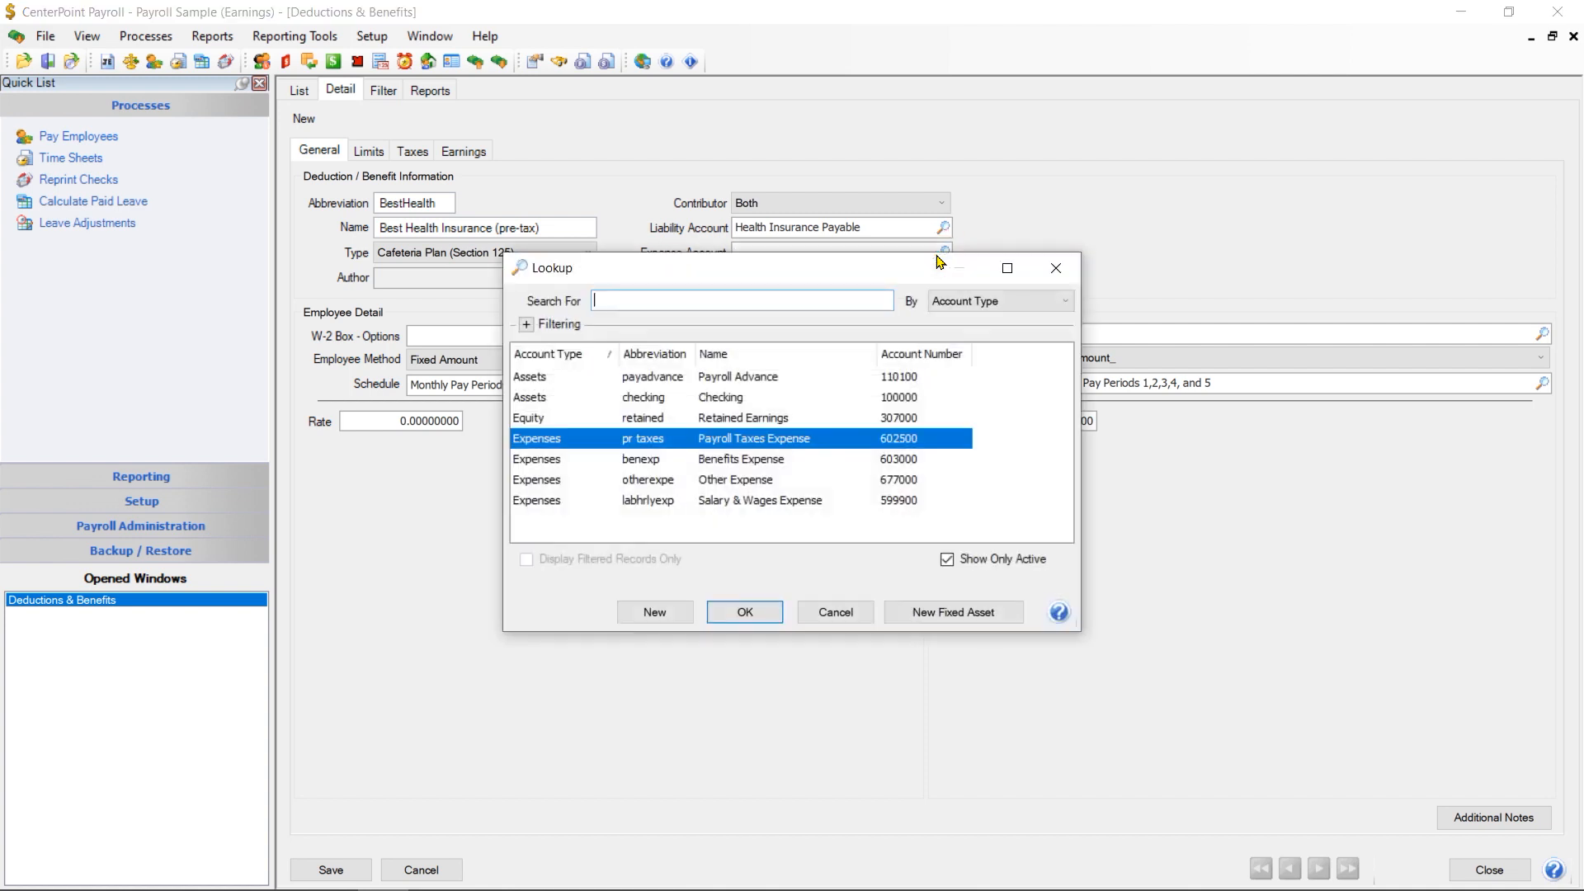
pyautogui.click(739, 460)
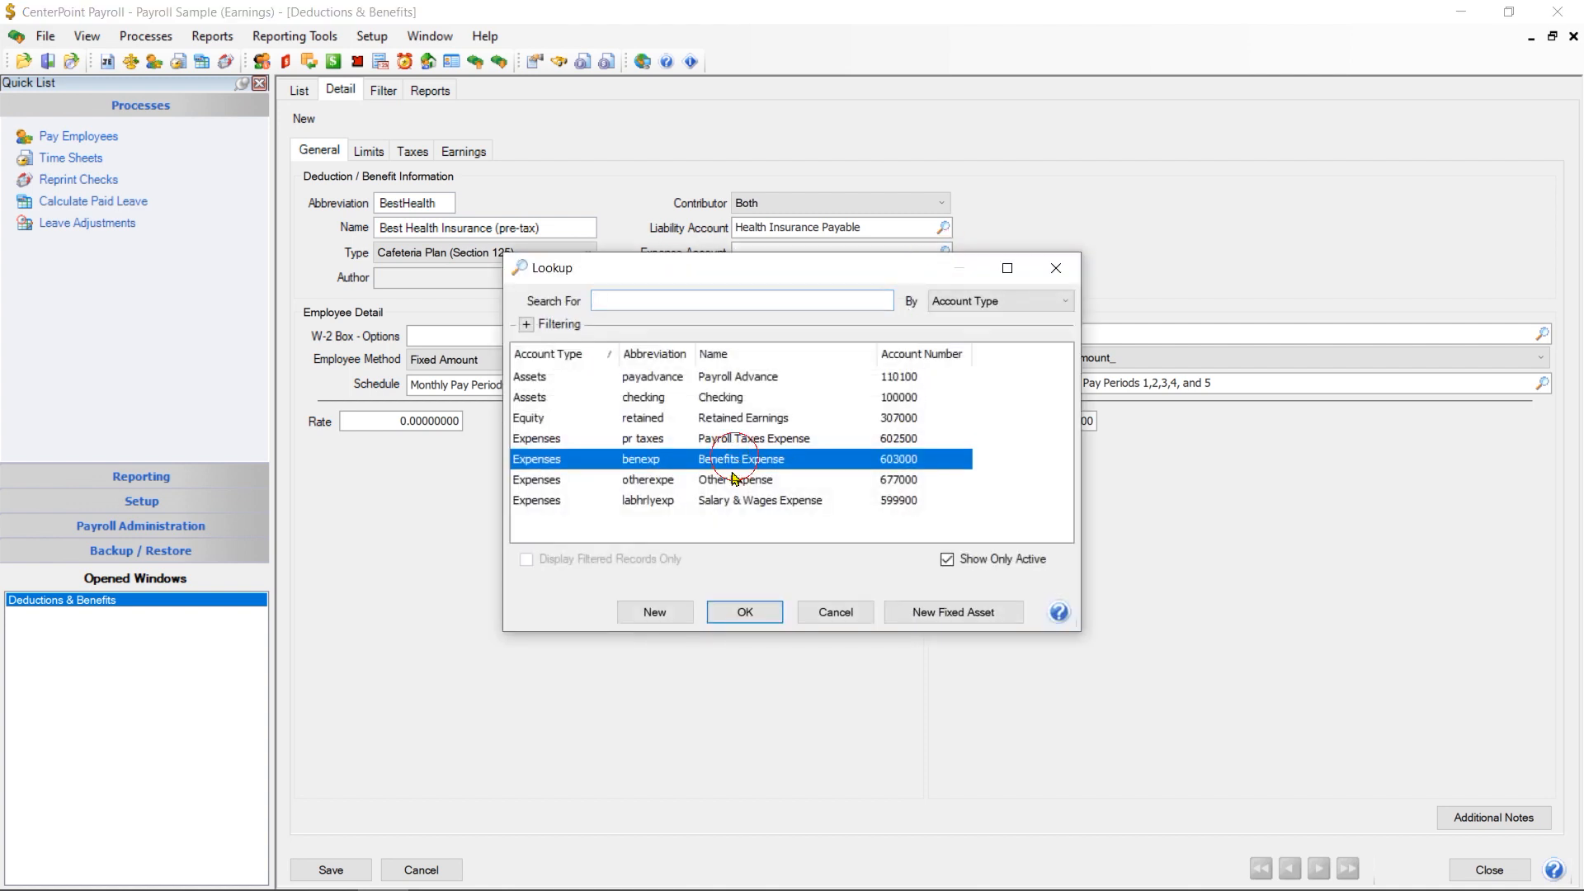
pyautogui.click(743, 612)
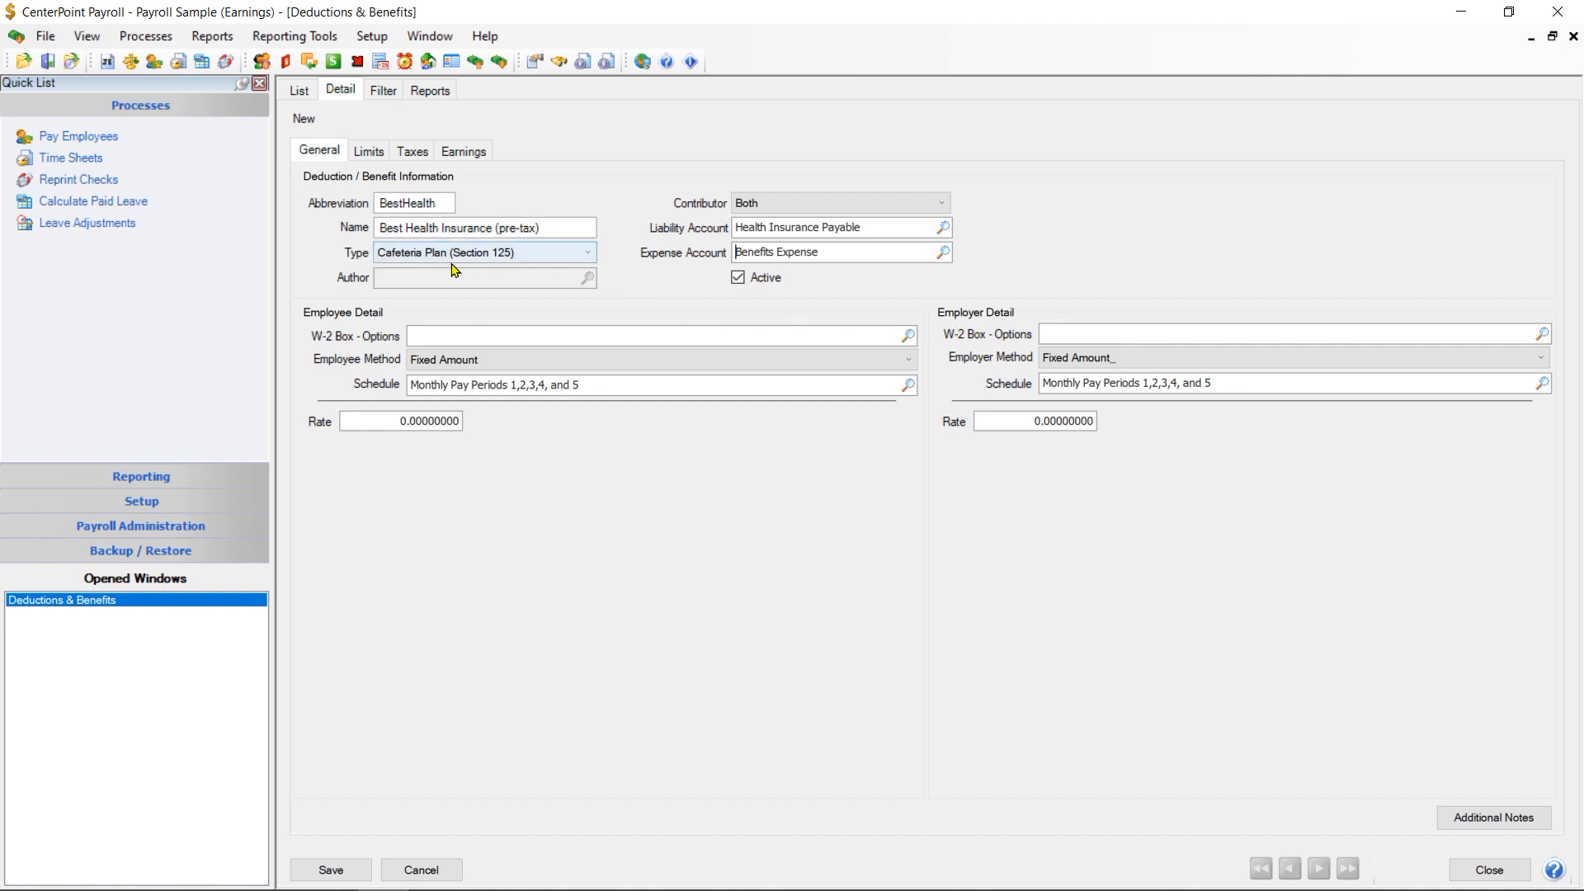
# Move all employee taxes from the pre-tax exclusion list to the after-tax list.
pyautogui.click(413, 157)
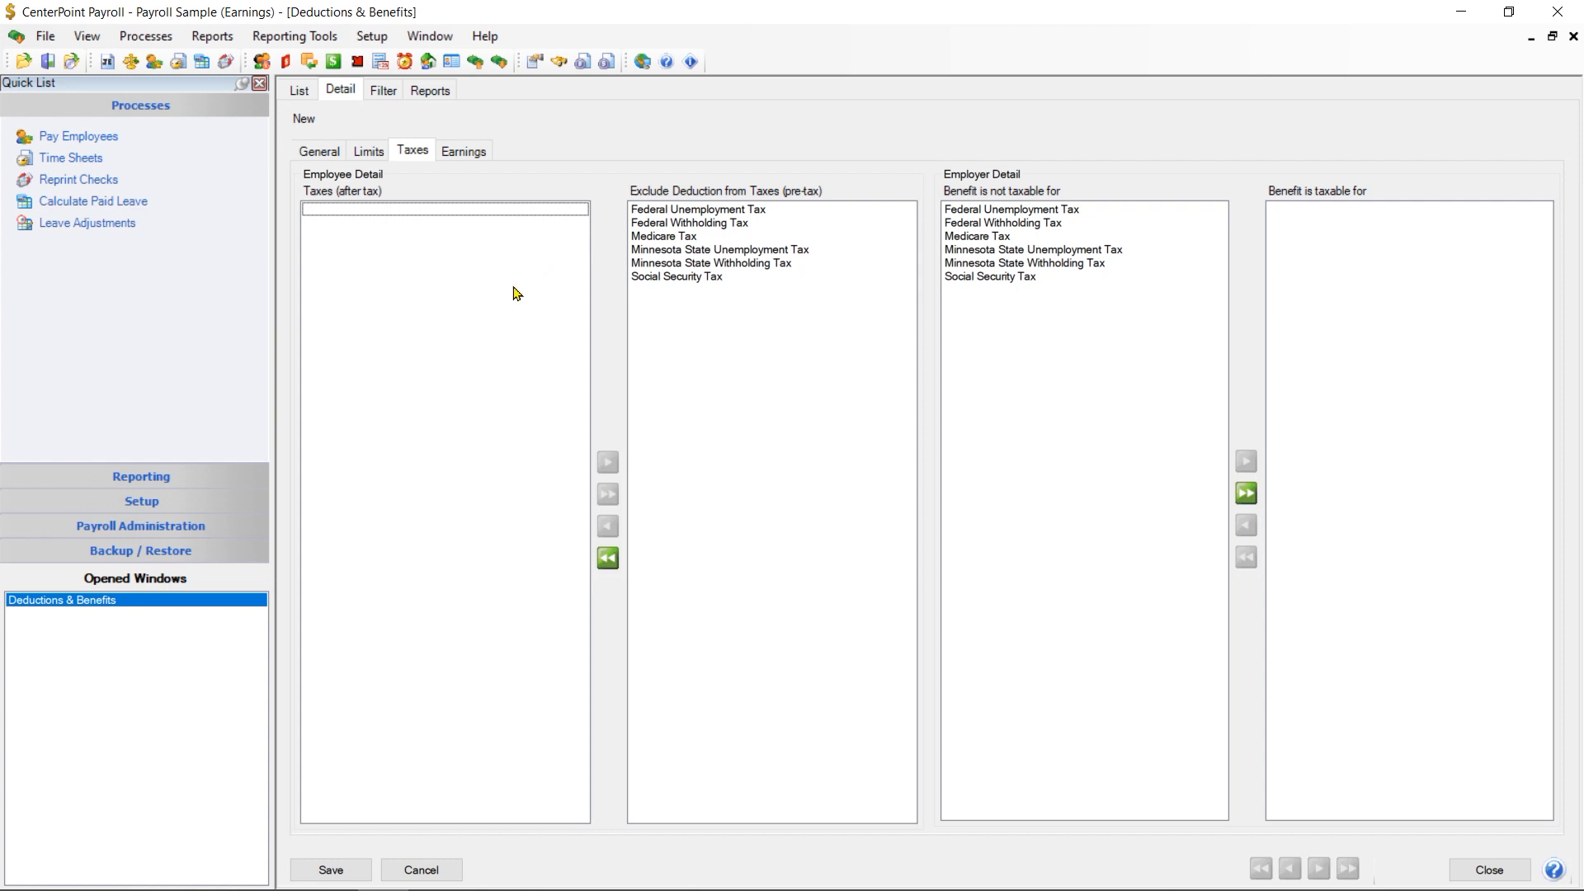
pyautogui.click(608, 559)
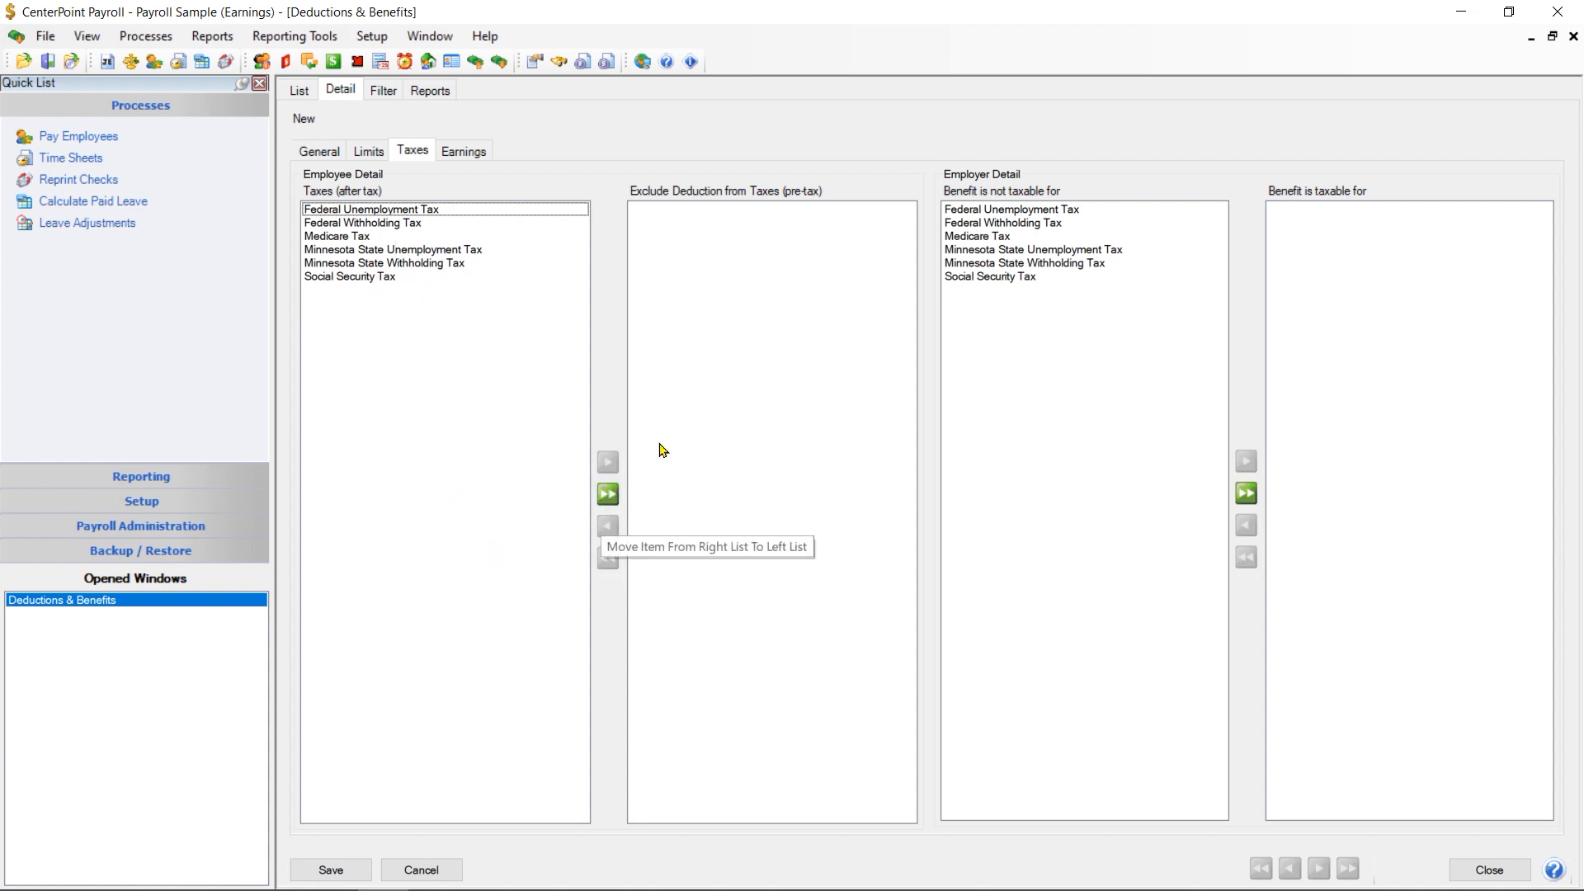
# Move all employee taxes from the after-tax list to the pre-tax exclusion list.
pyautogui.click(607, 494)
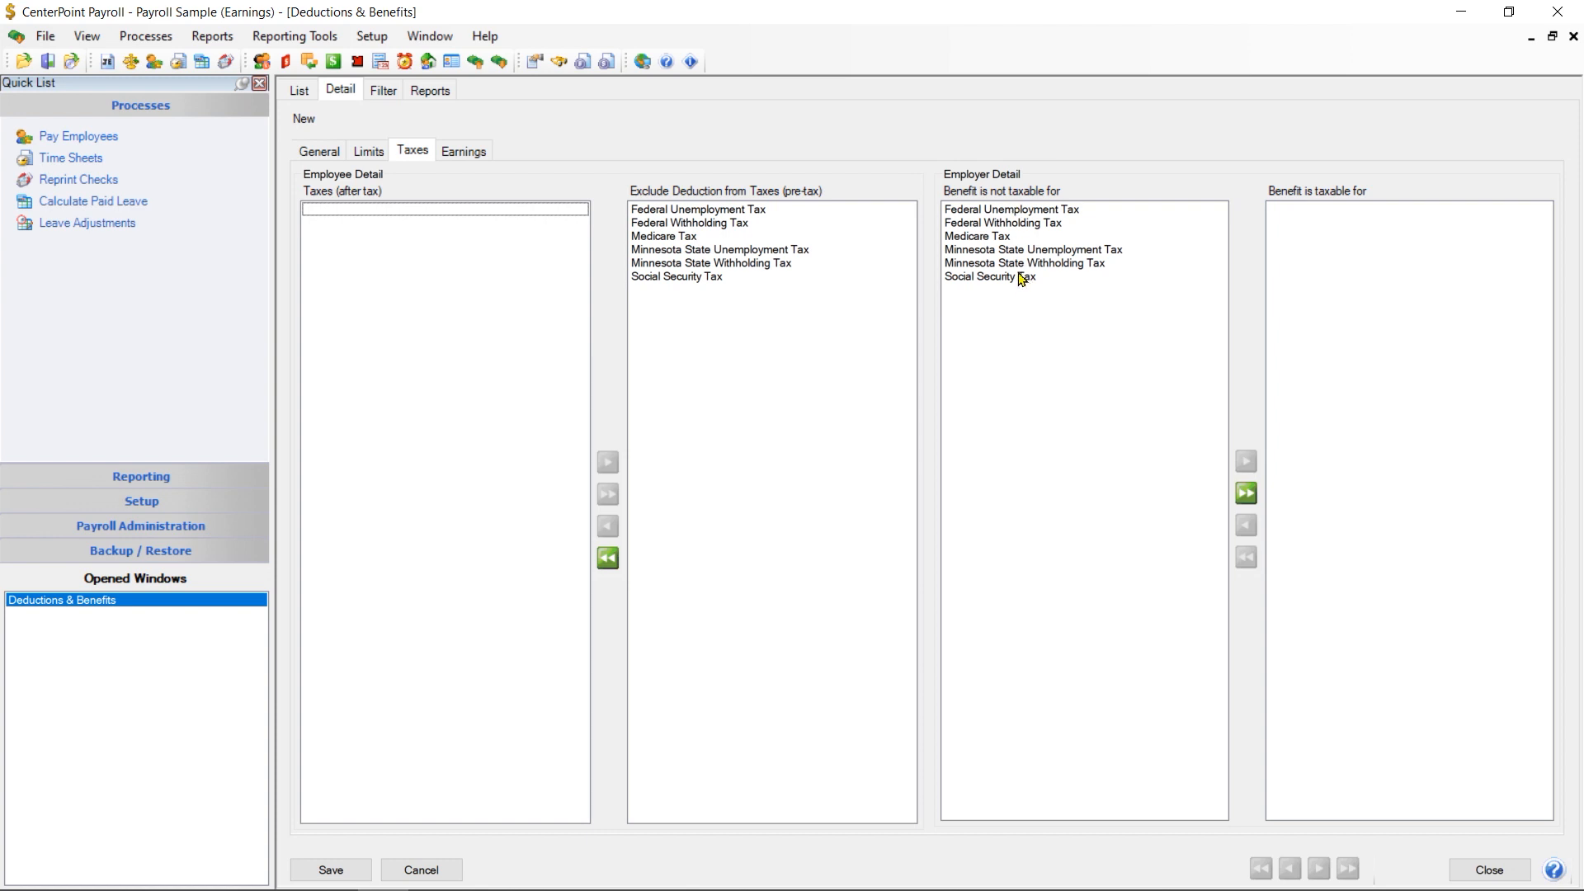
# Try making the employer benefit taxable for Federal Withholding Tax and return the tax to the not-taxable list.
pyautogui.click(1038, 225)
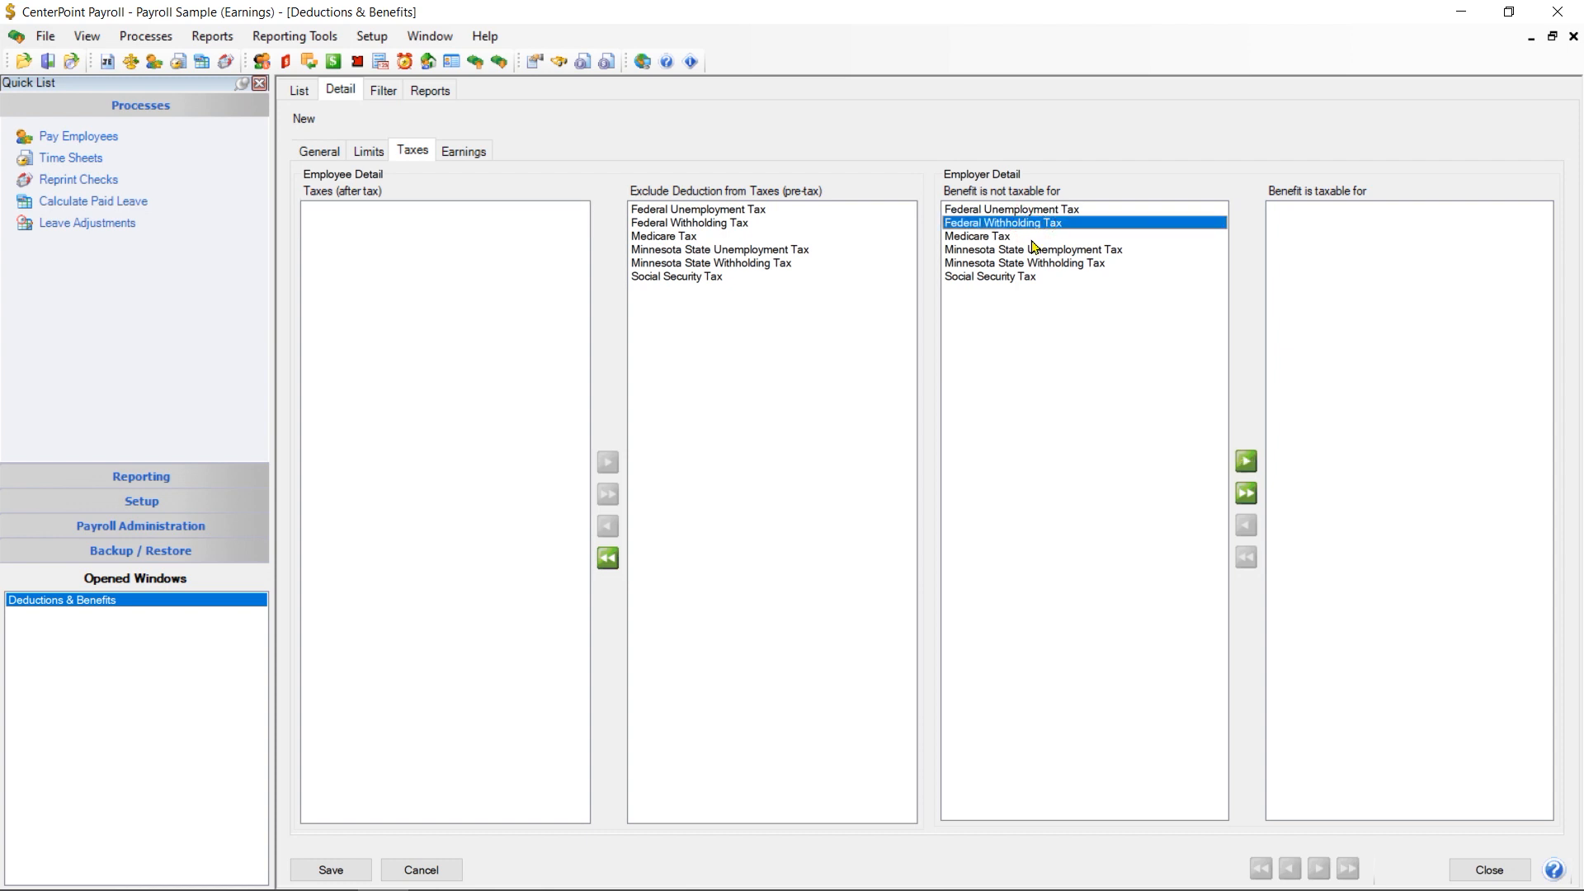
pyautogui.click(1246, 463)
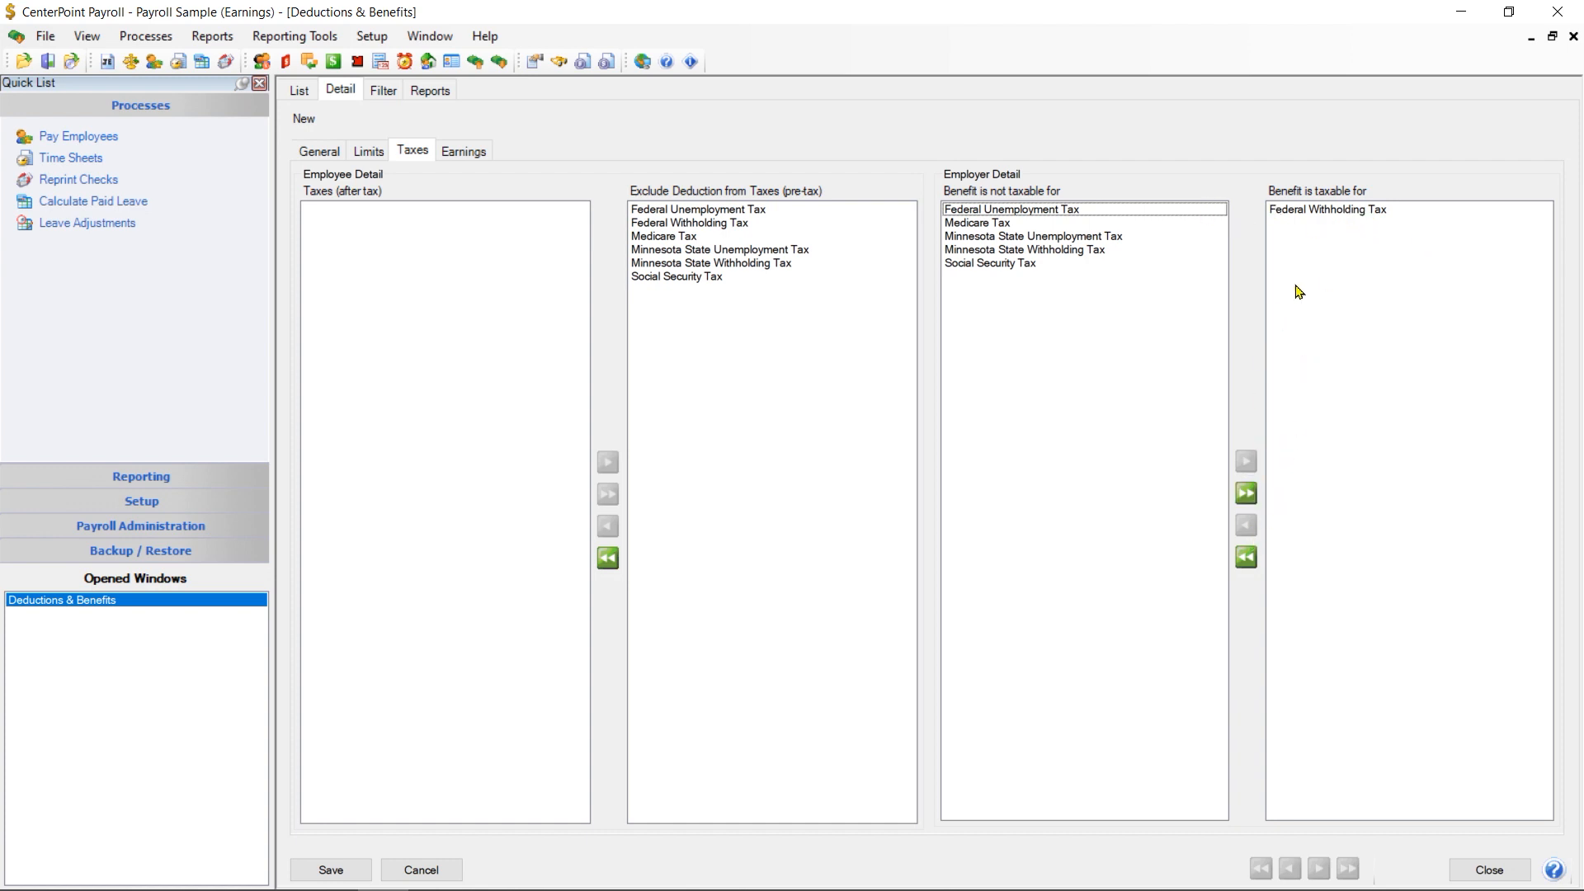
pyautogui.click(1247, 559)
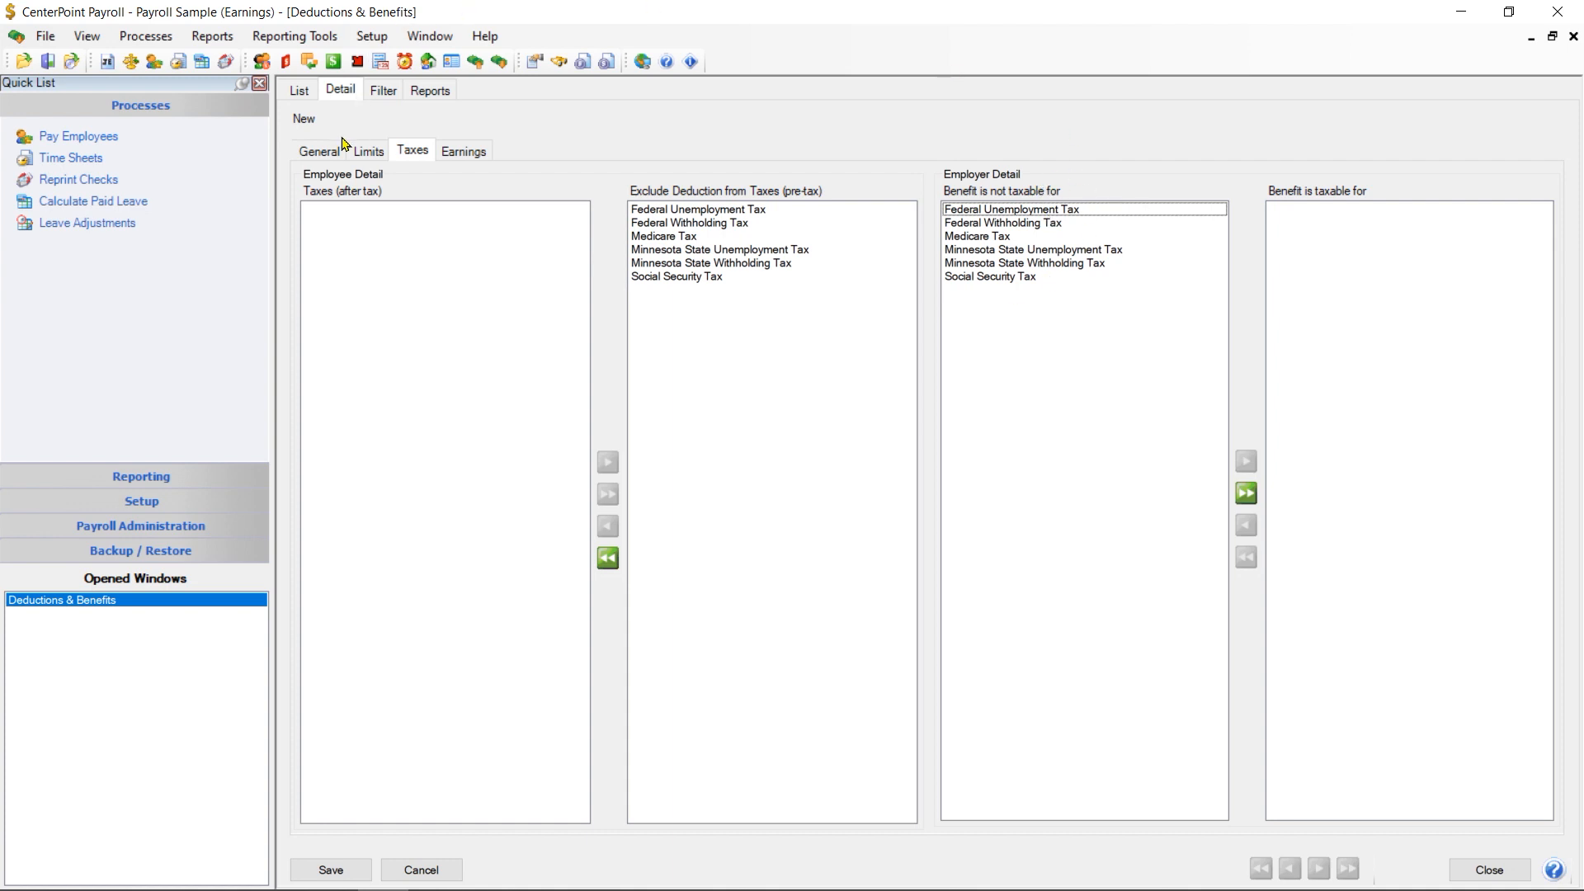
# Look through the W-2 box options for the employee side of the deduction without choosing one.
pyautogui.click(320, 151)
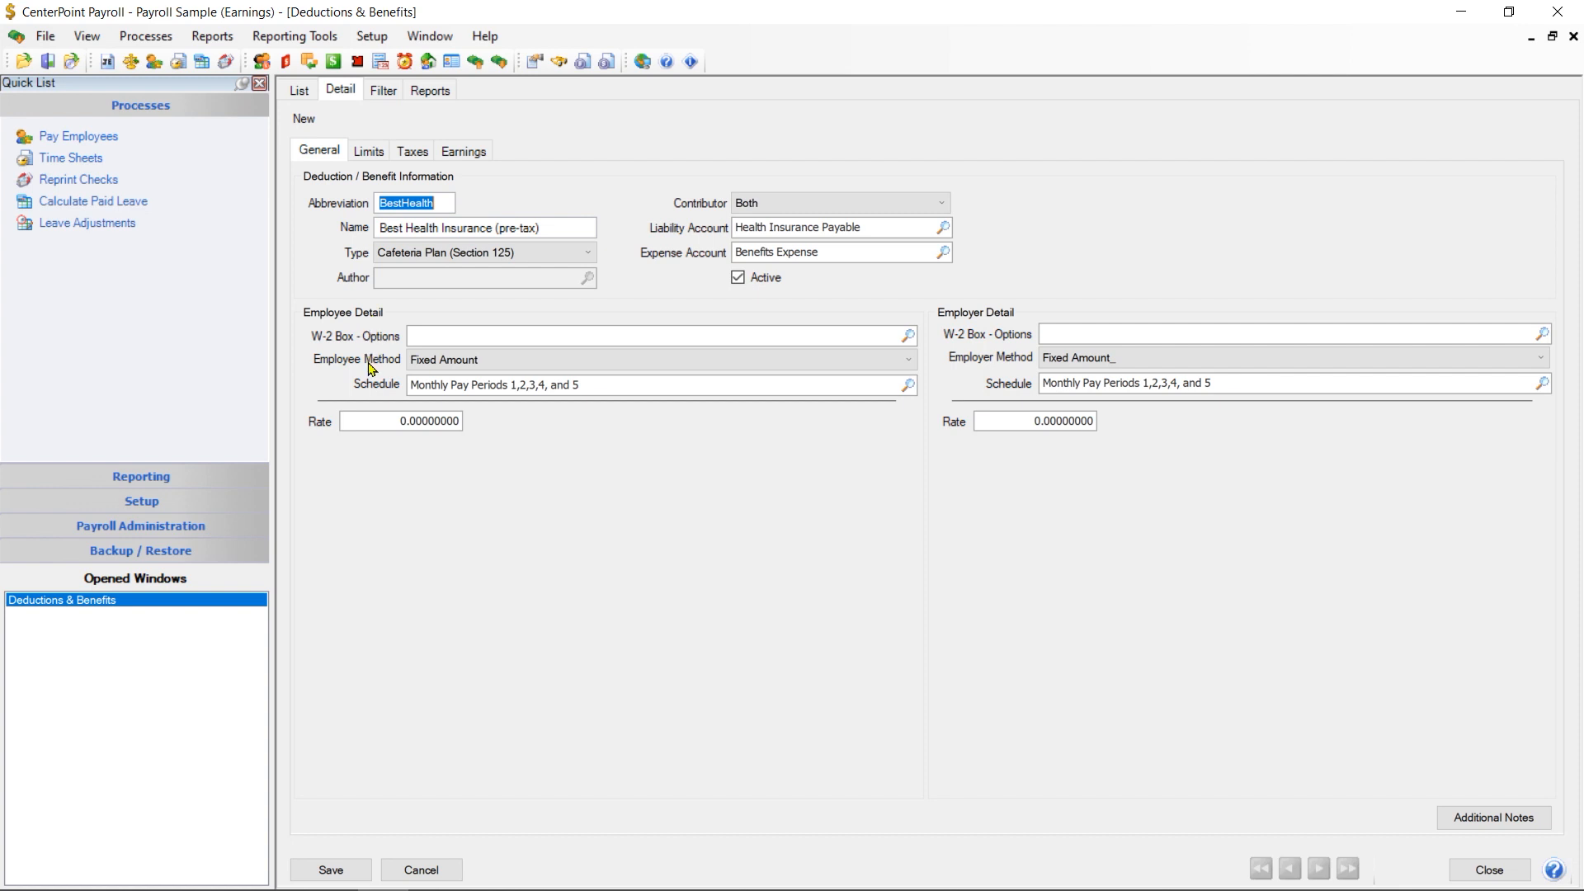
pyautogui.click(908, 336)
pyautogui.scroll(7, 673, 430)
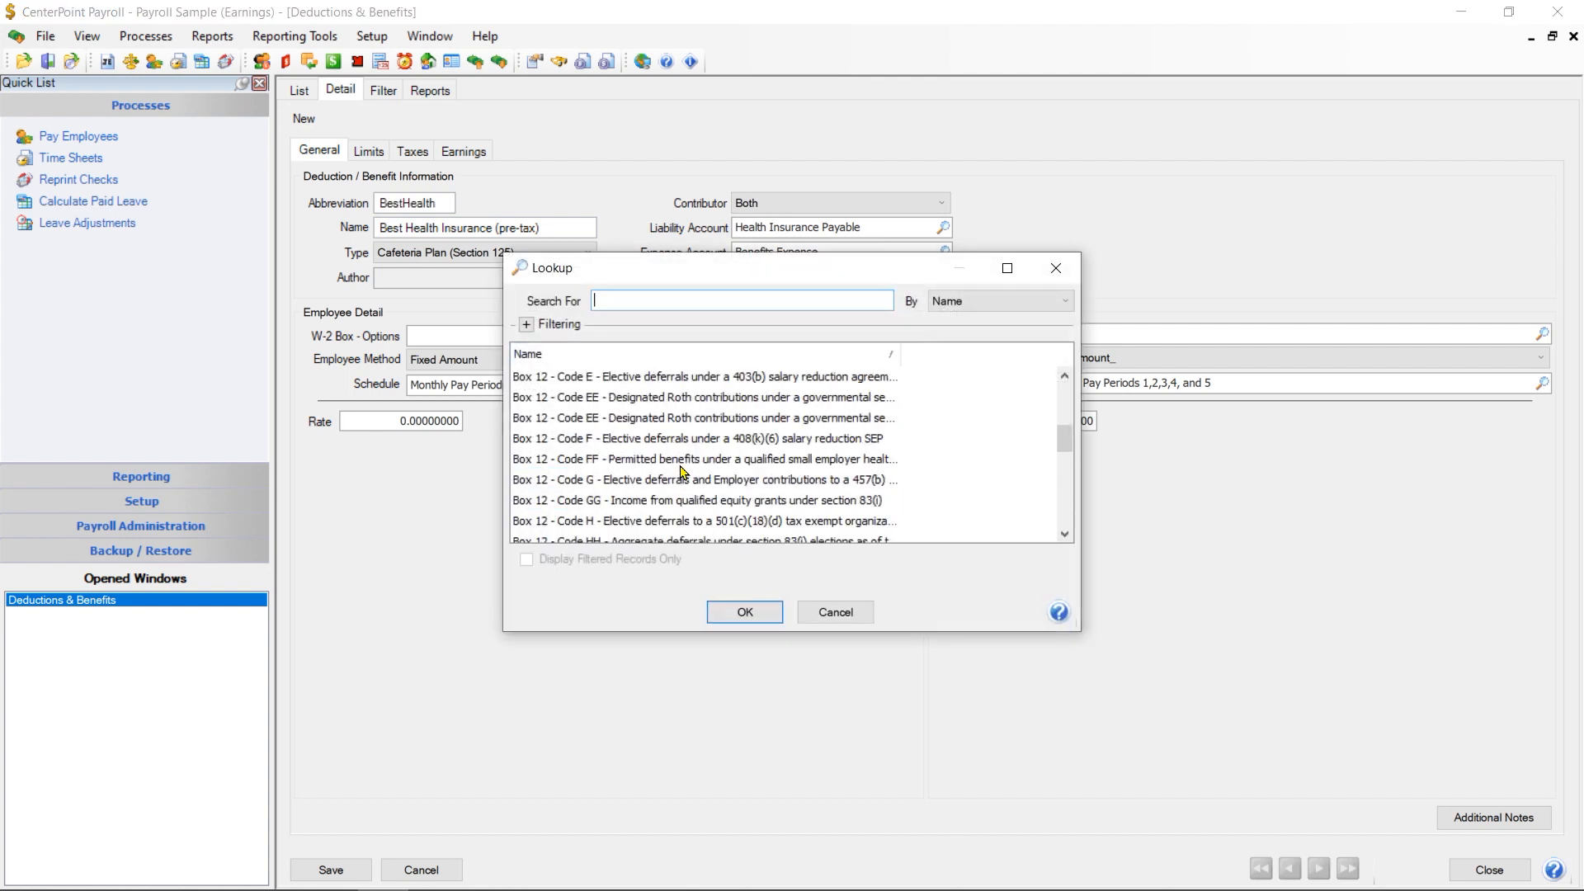
pyautogui.scroll(1, 684, 472)
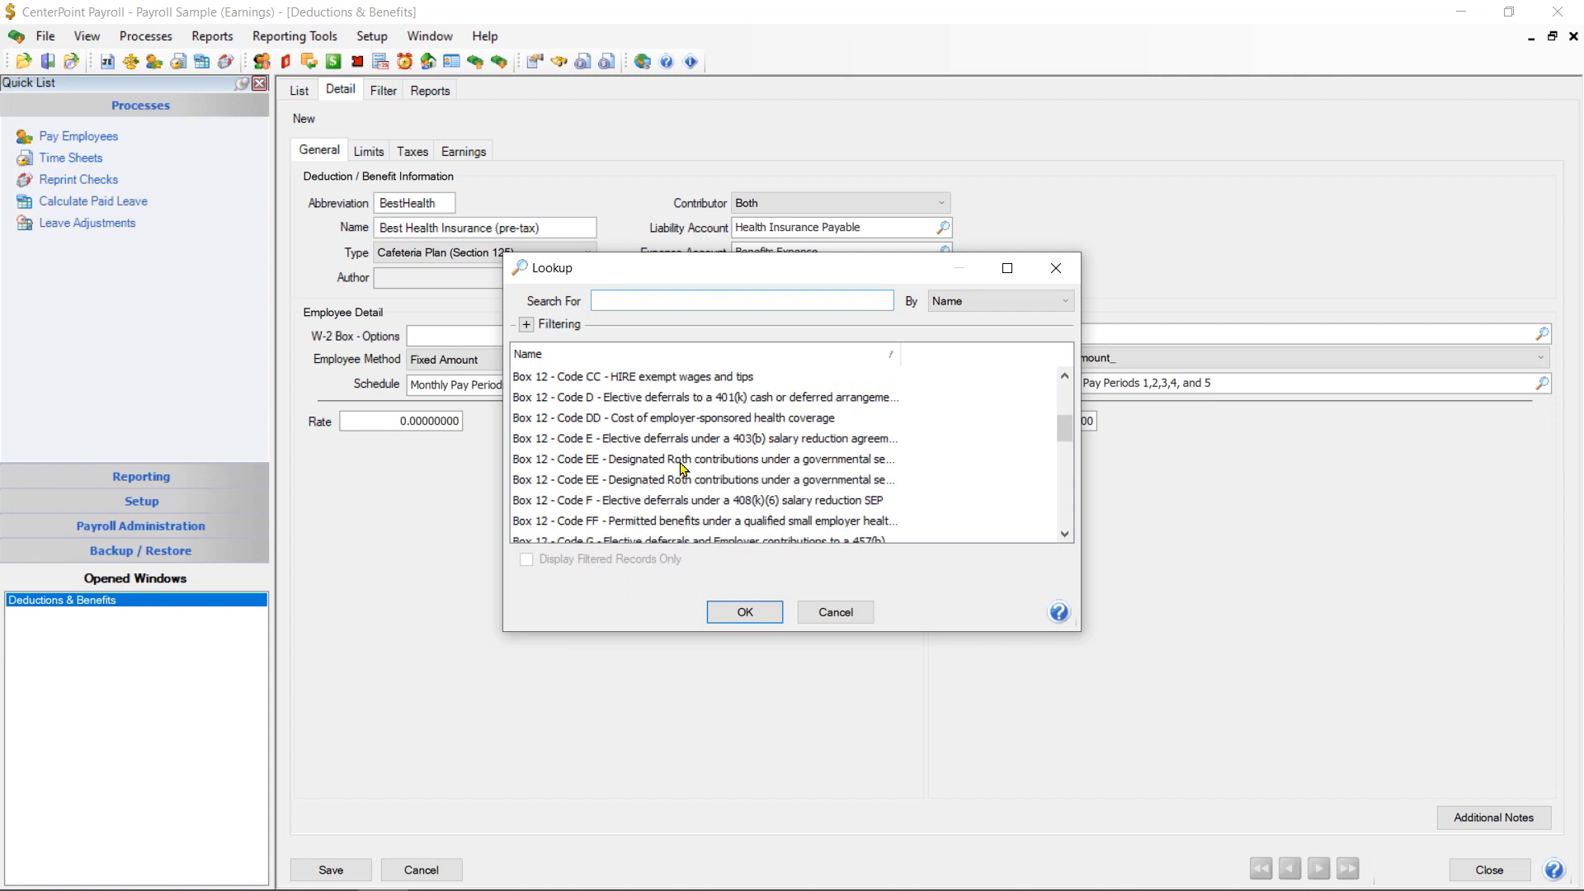
pyautogui.click(825, 613)
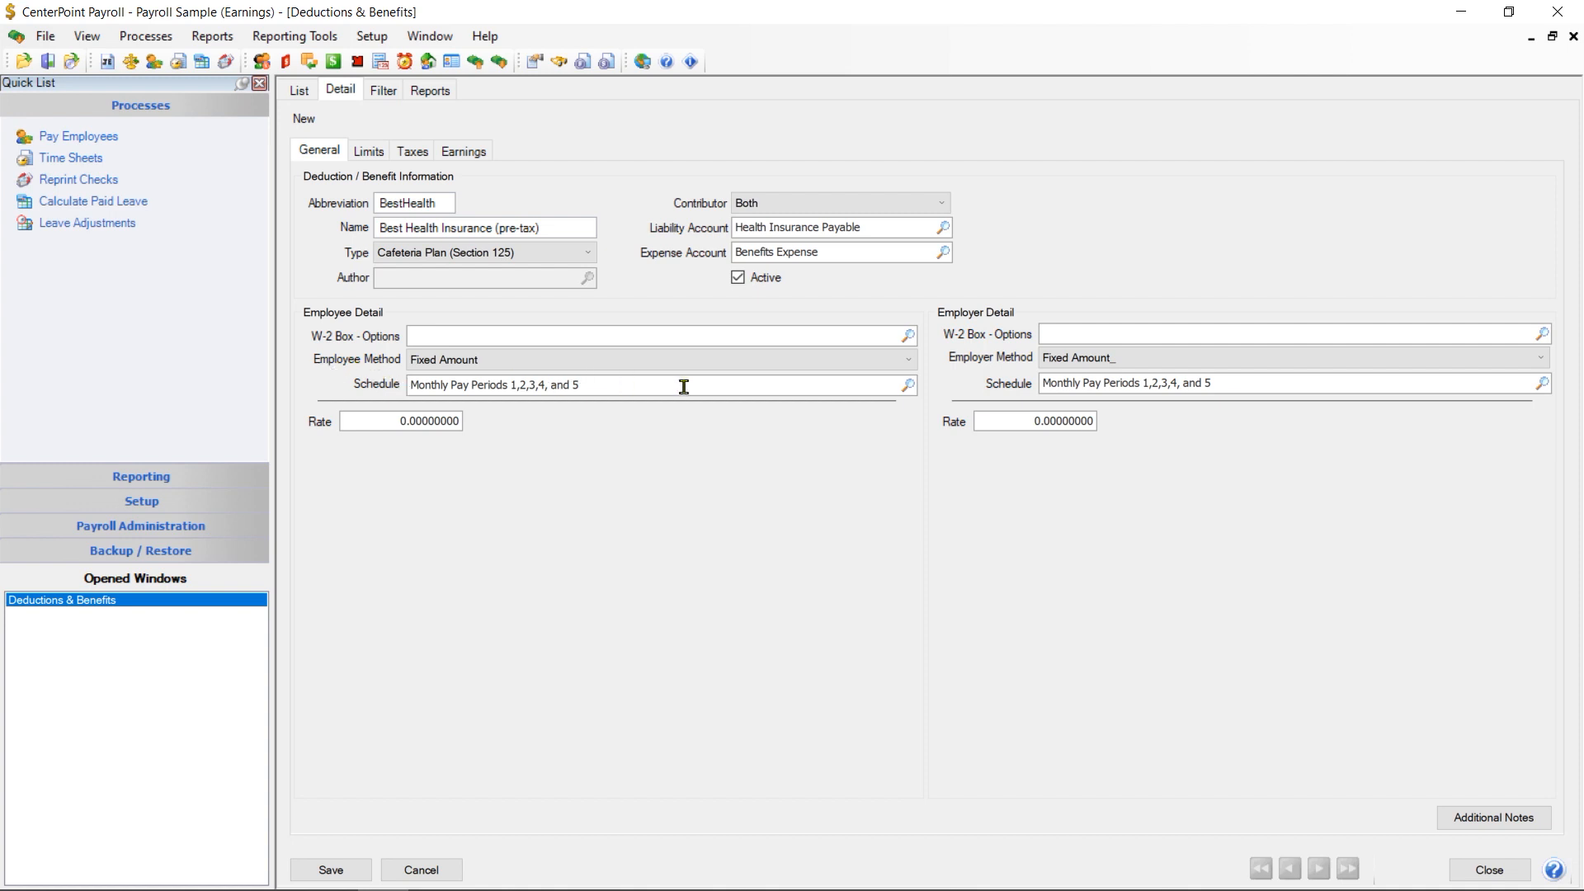
# Keep the employee method at Fixed Amount and confirm Monthly Pay Periods 1,2,3,4, and 5 as the employee schedule.
pyautogui.click(909, 360)
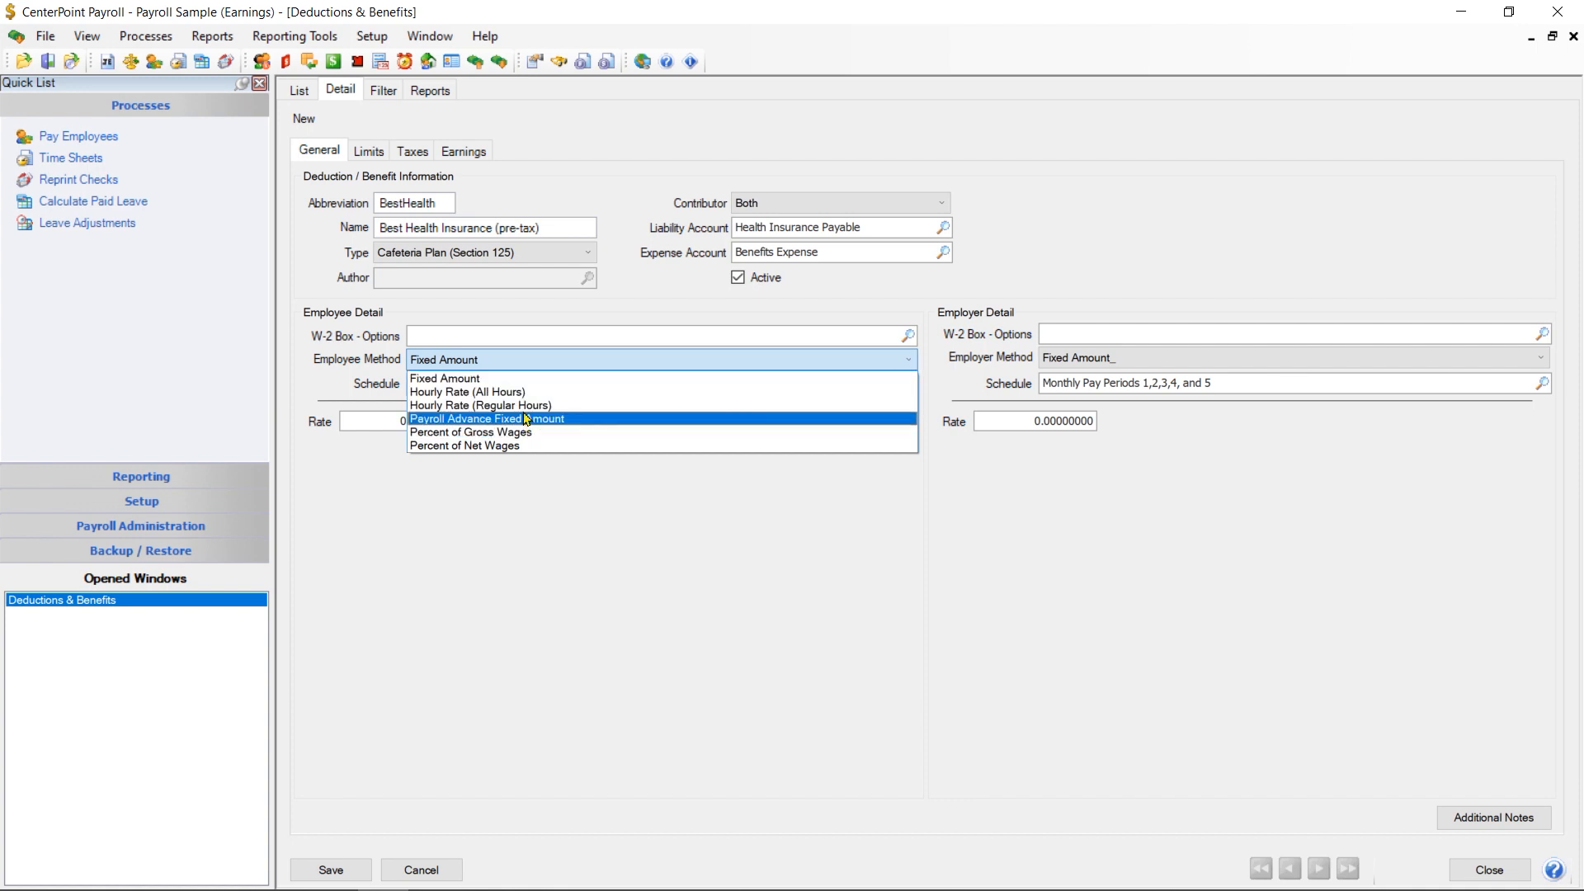
pyautogui.click(512, 377)
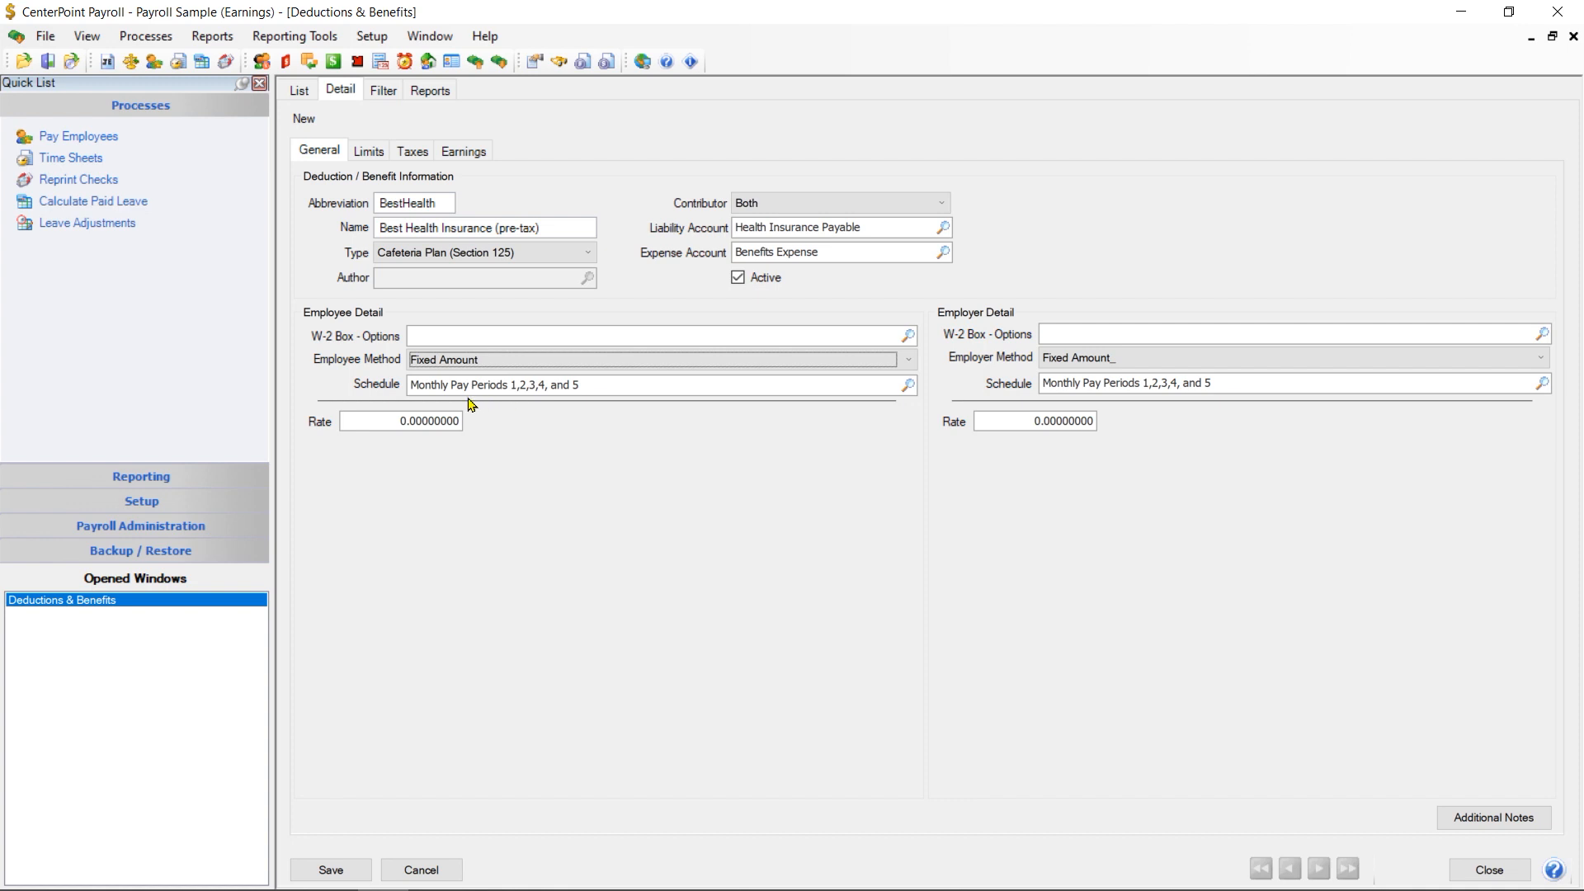
pyautogui.click(601, 388)
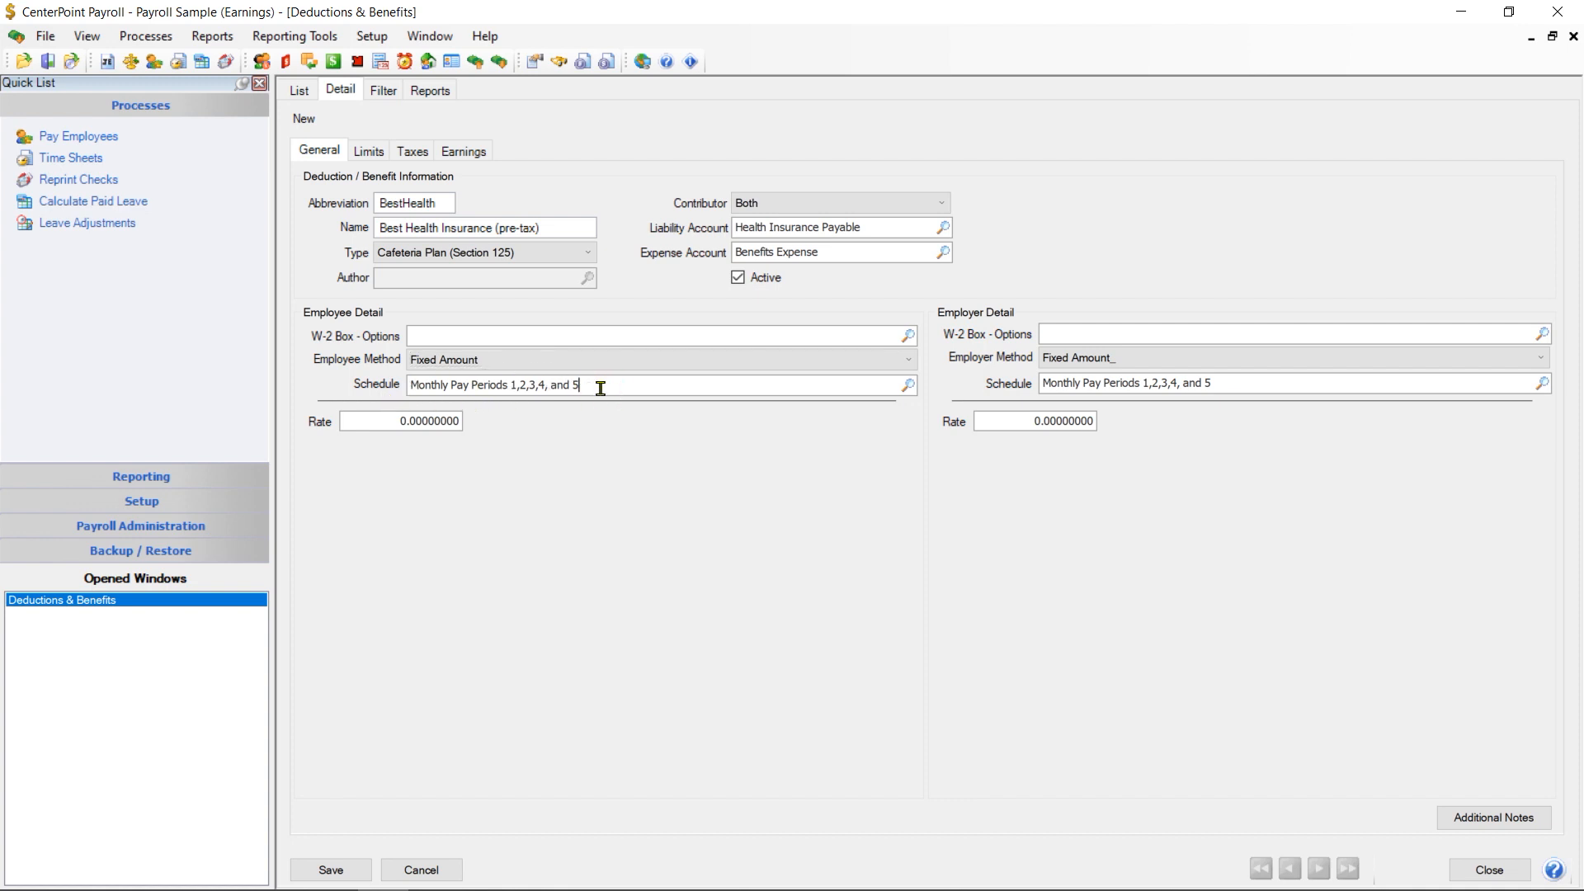
pyautogui.moveTo(600, 388); pyautogui.dragTo(351, 404)
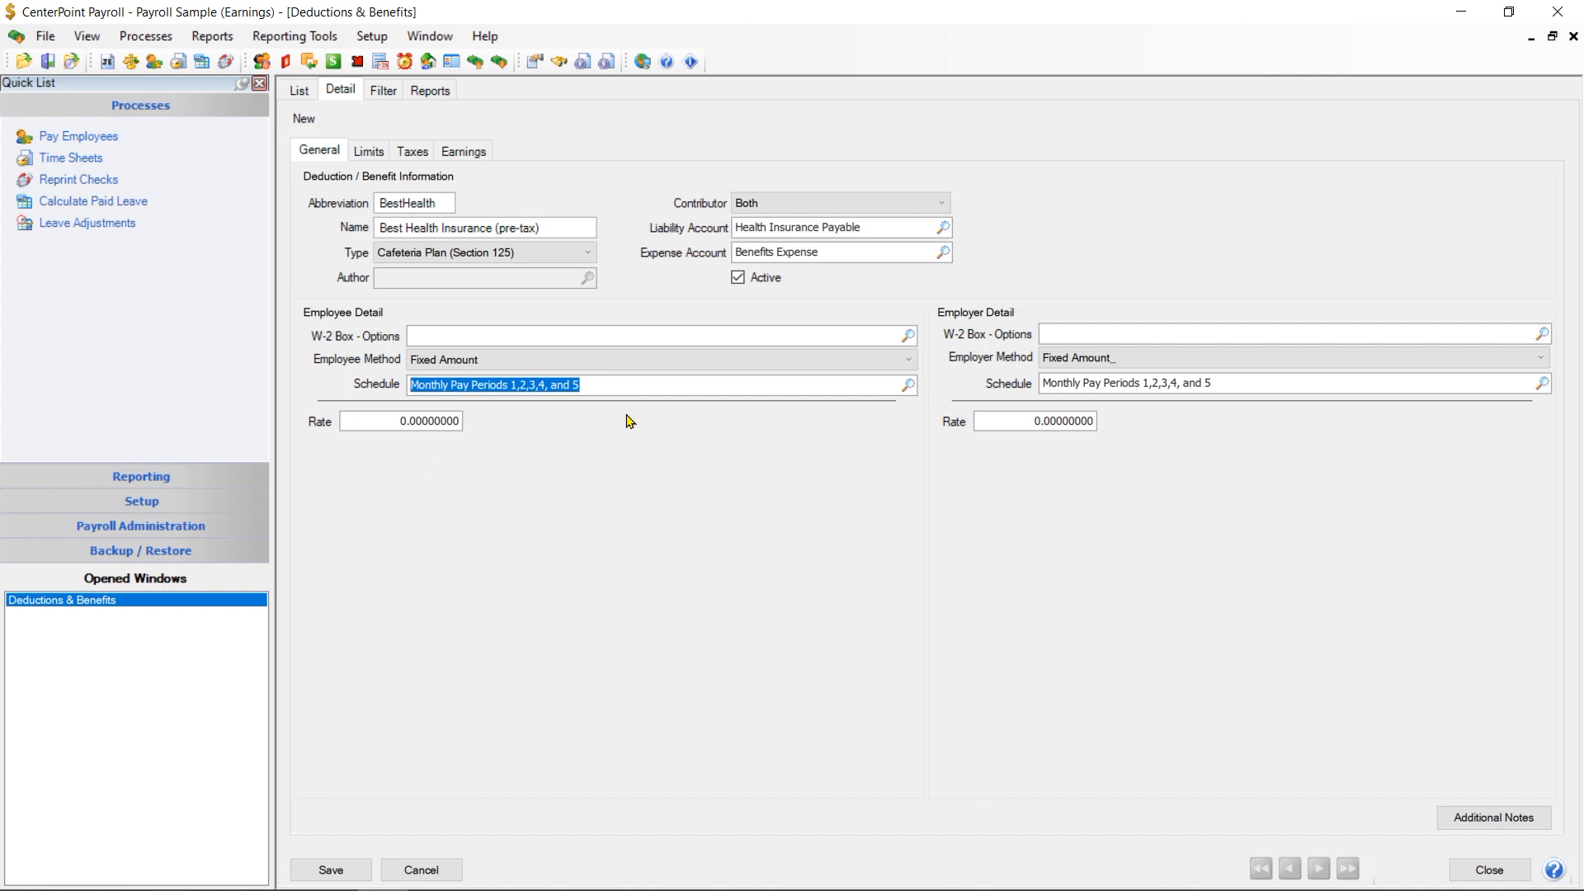
pyautogui.click(908, 385)
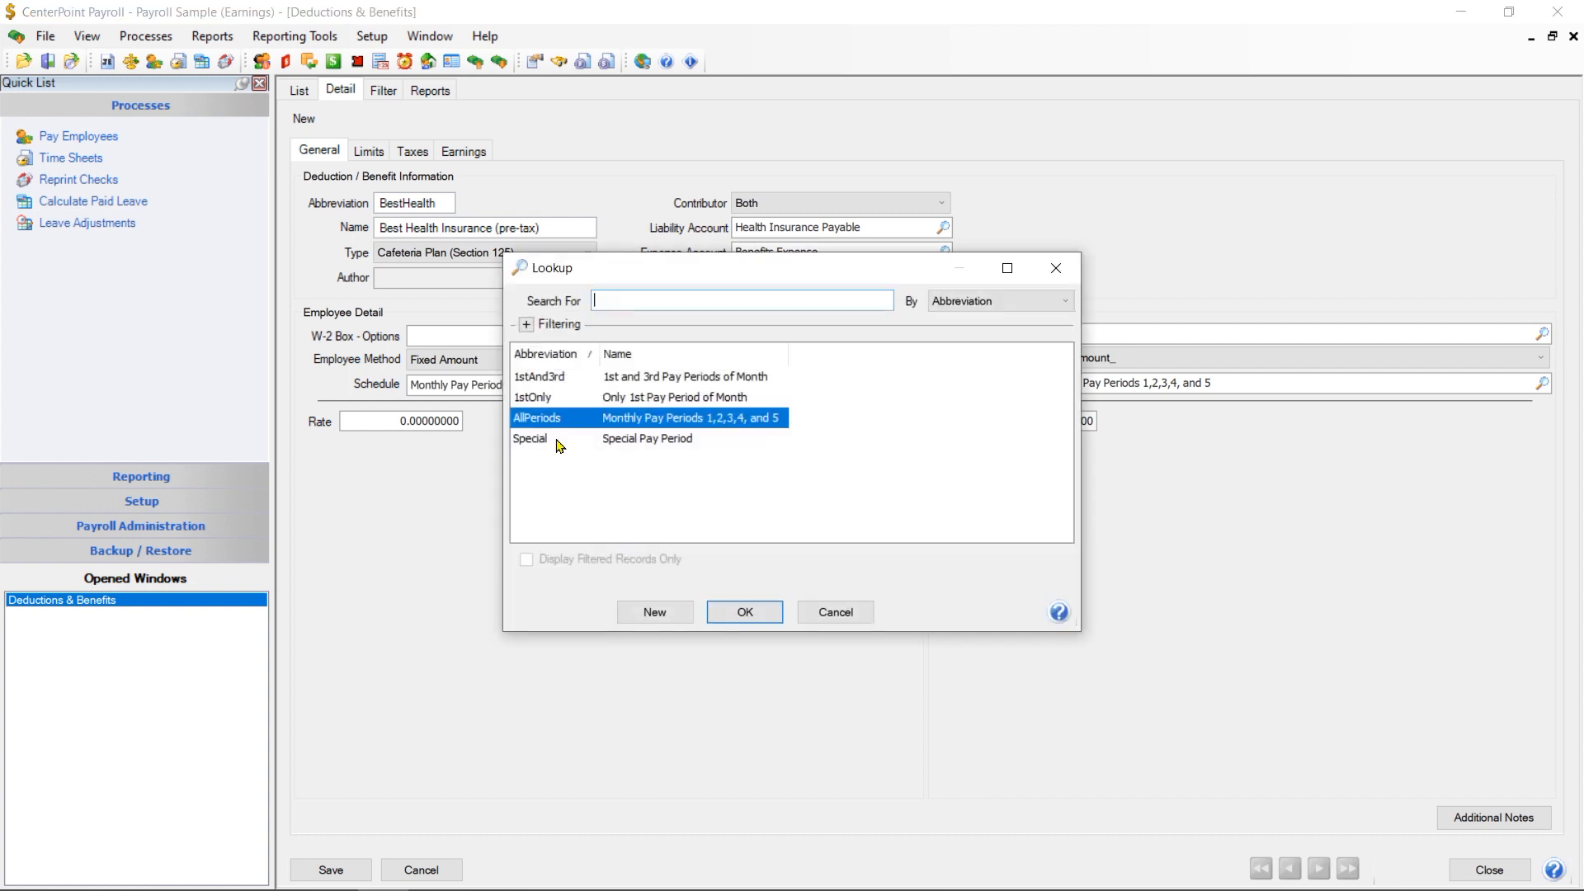
pyautogui.click(776, 614)
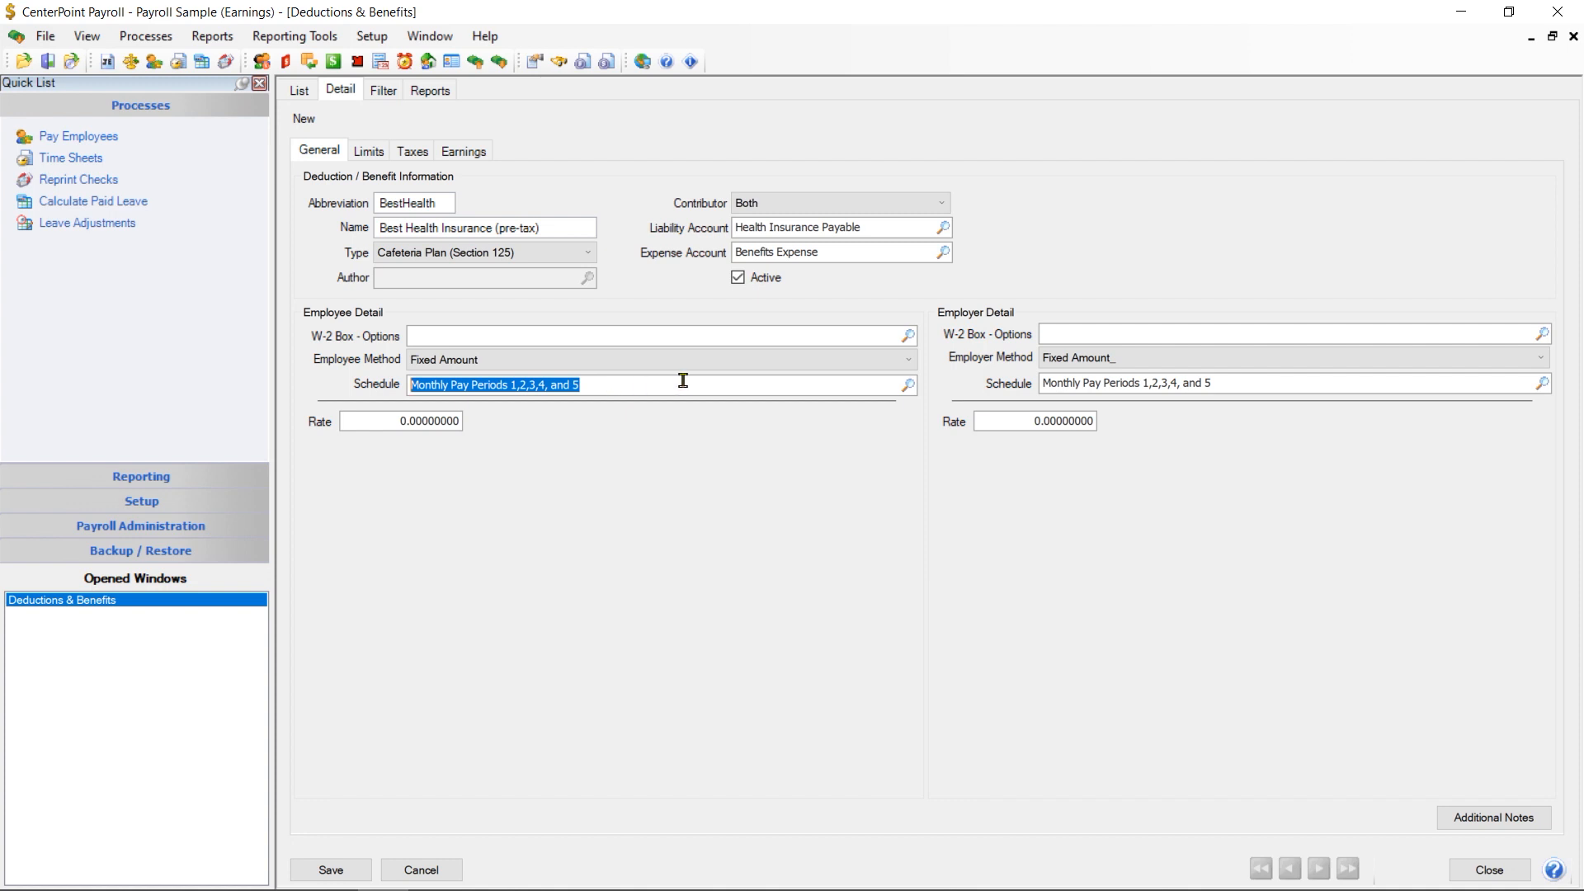
pyautogui.click(904, 387)
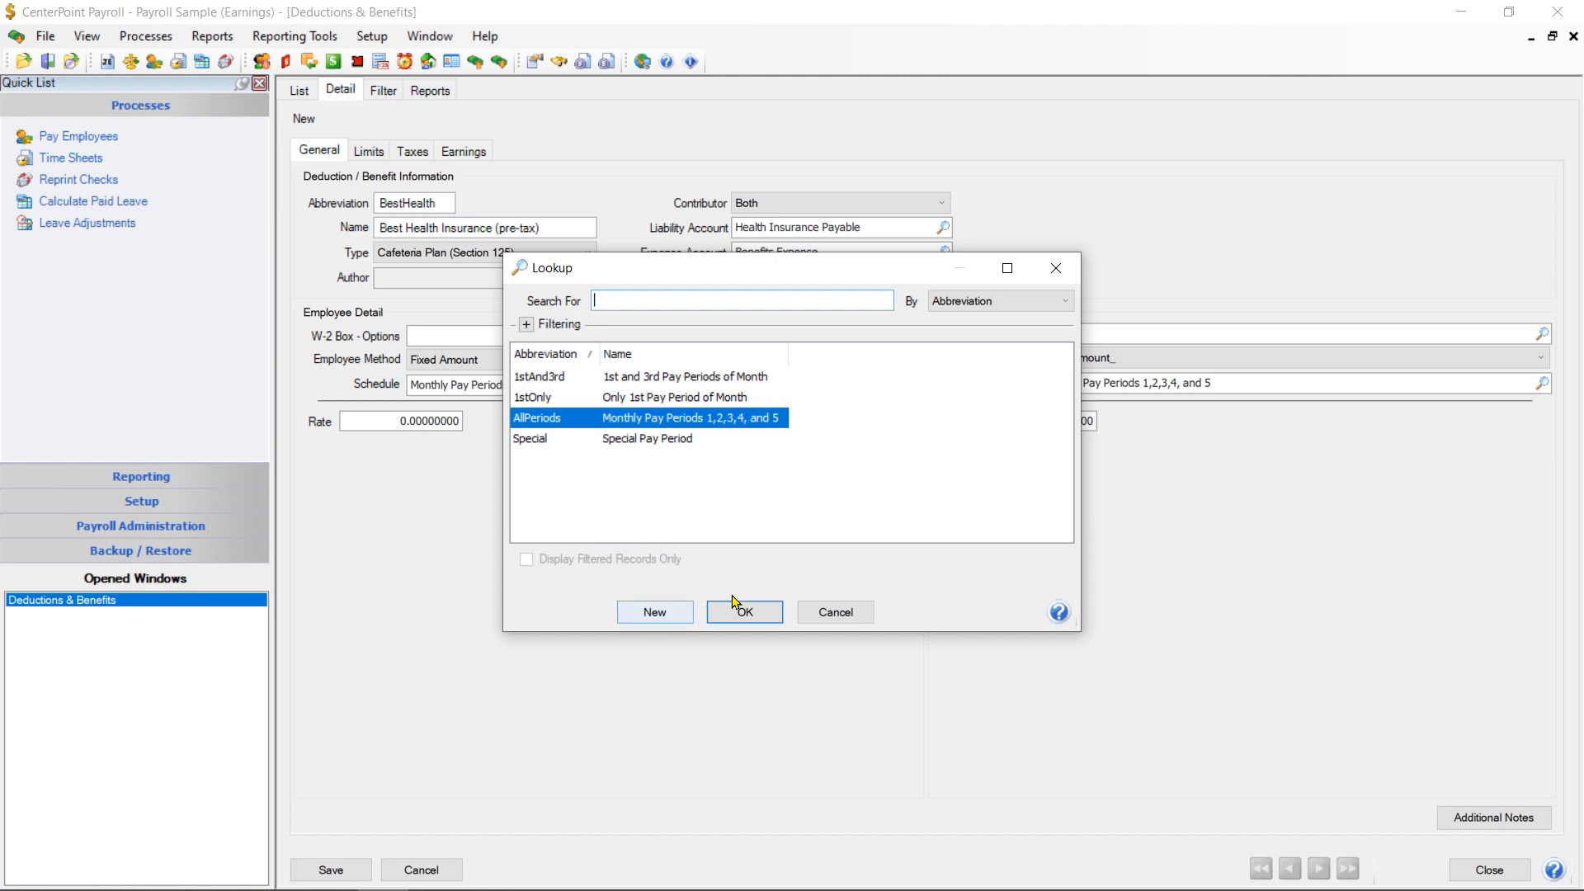
pyautogui.click(753, 611)
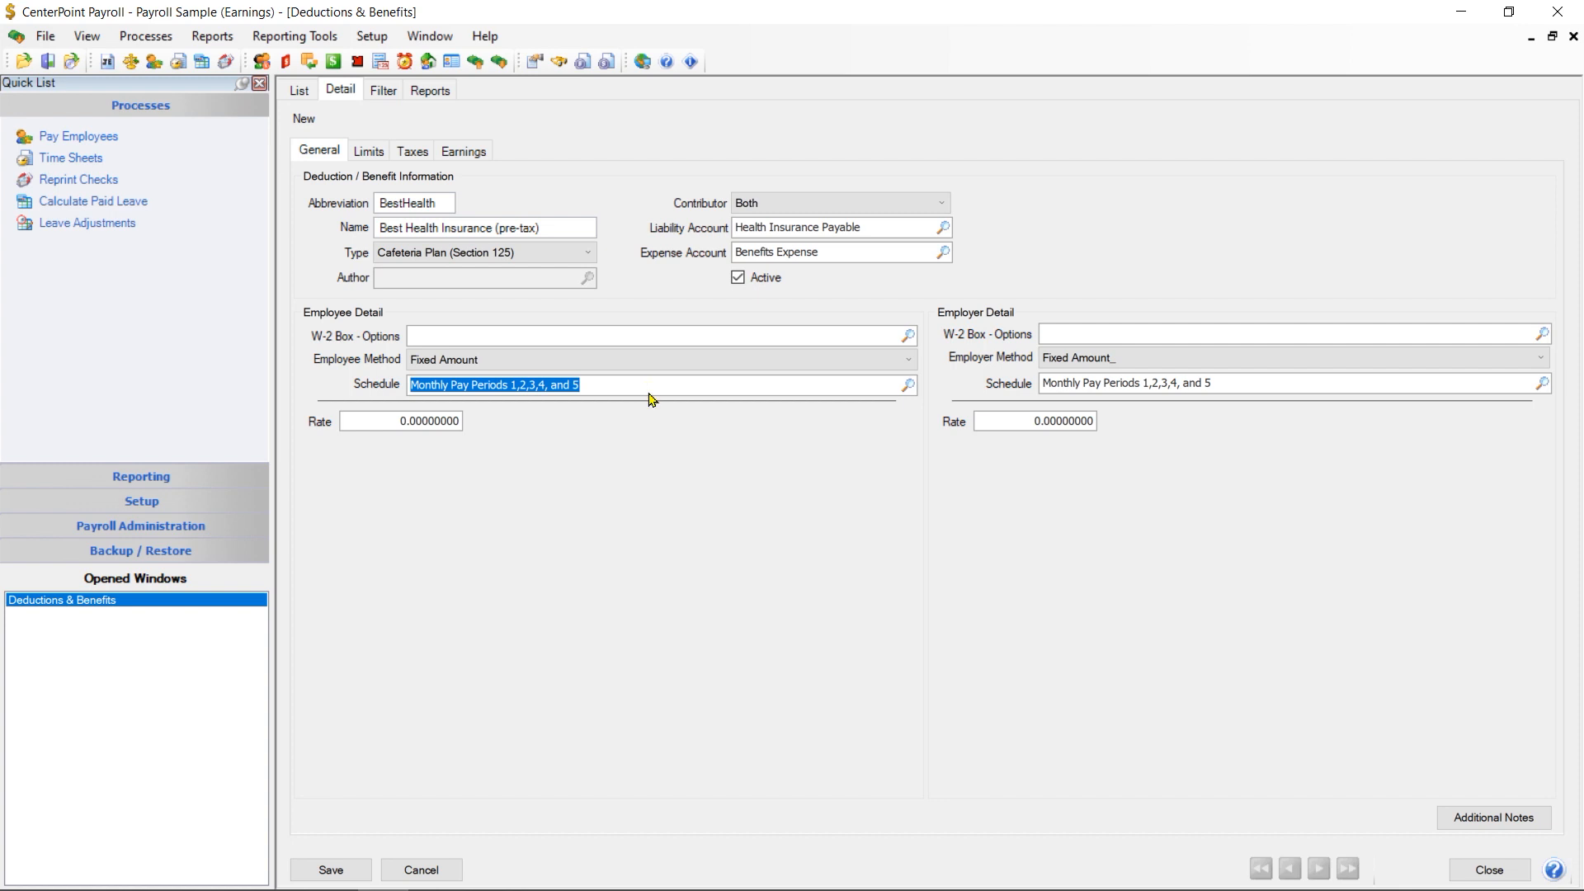
pyautogui.click(373, 419)
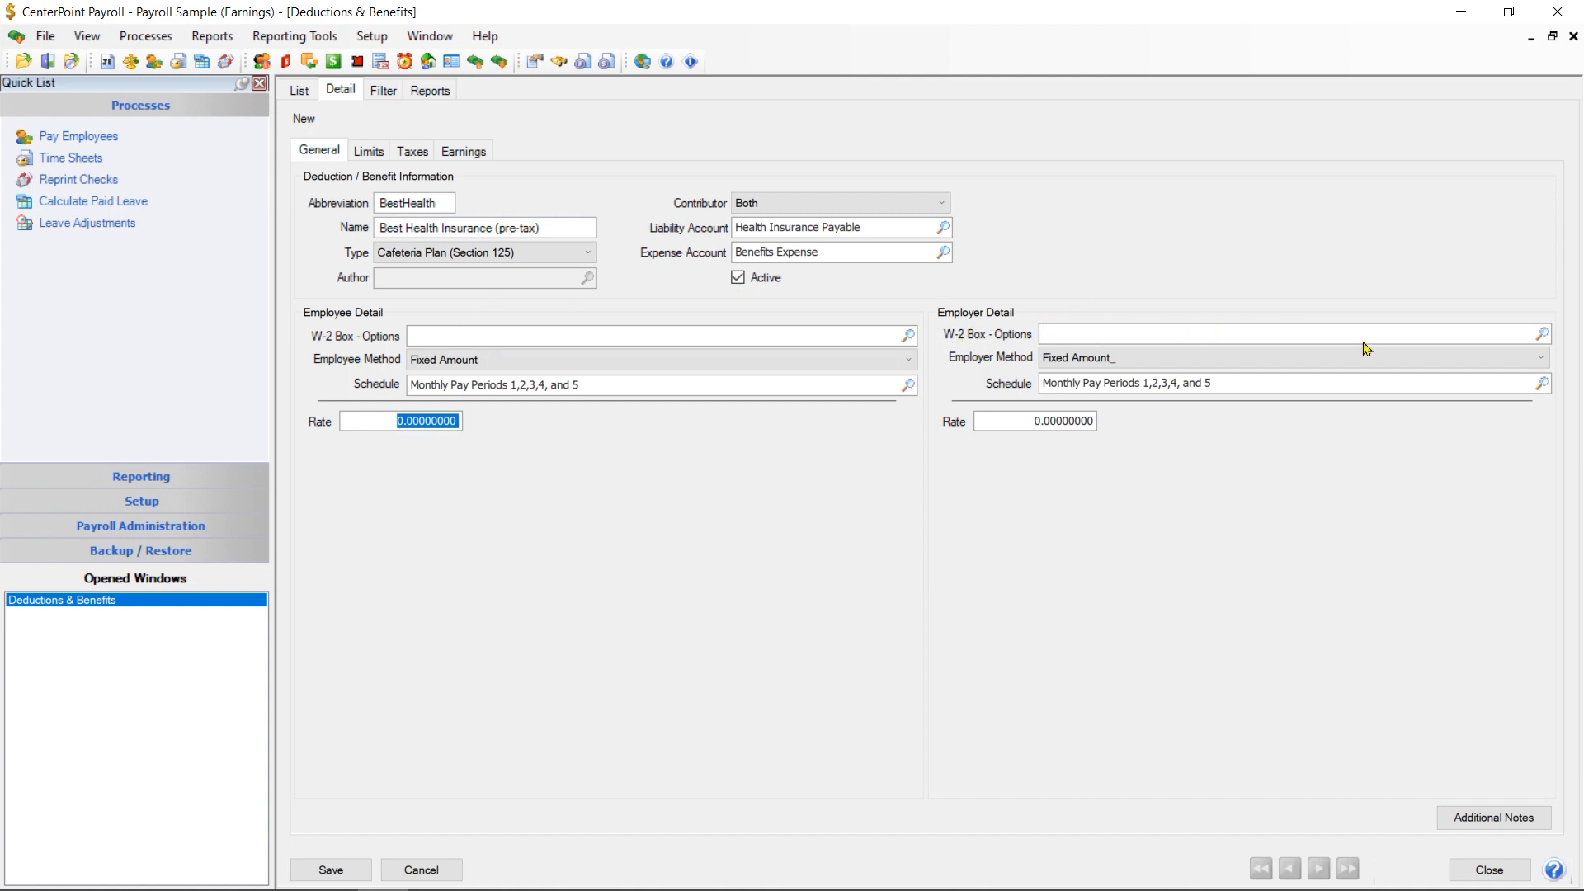
# View the employer W-2 box options without choosing one, and keep the employer method at Fixed Amount.
pyautogui.click(1542, 335)
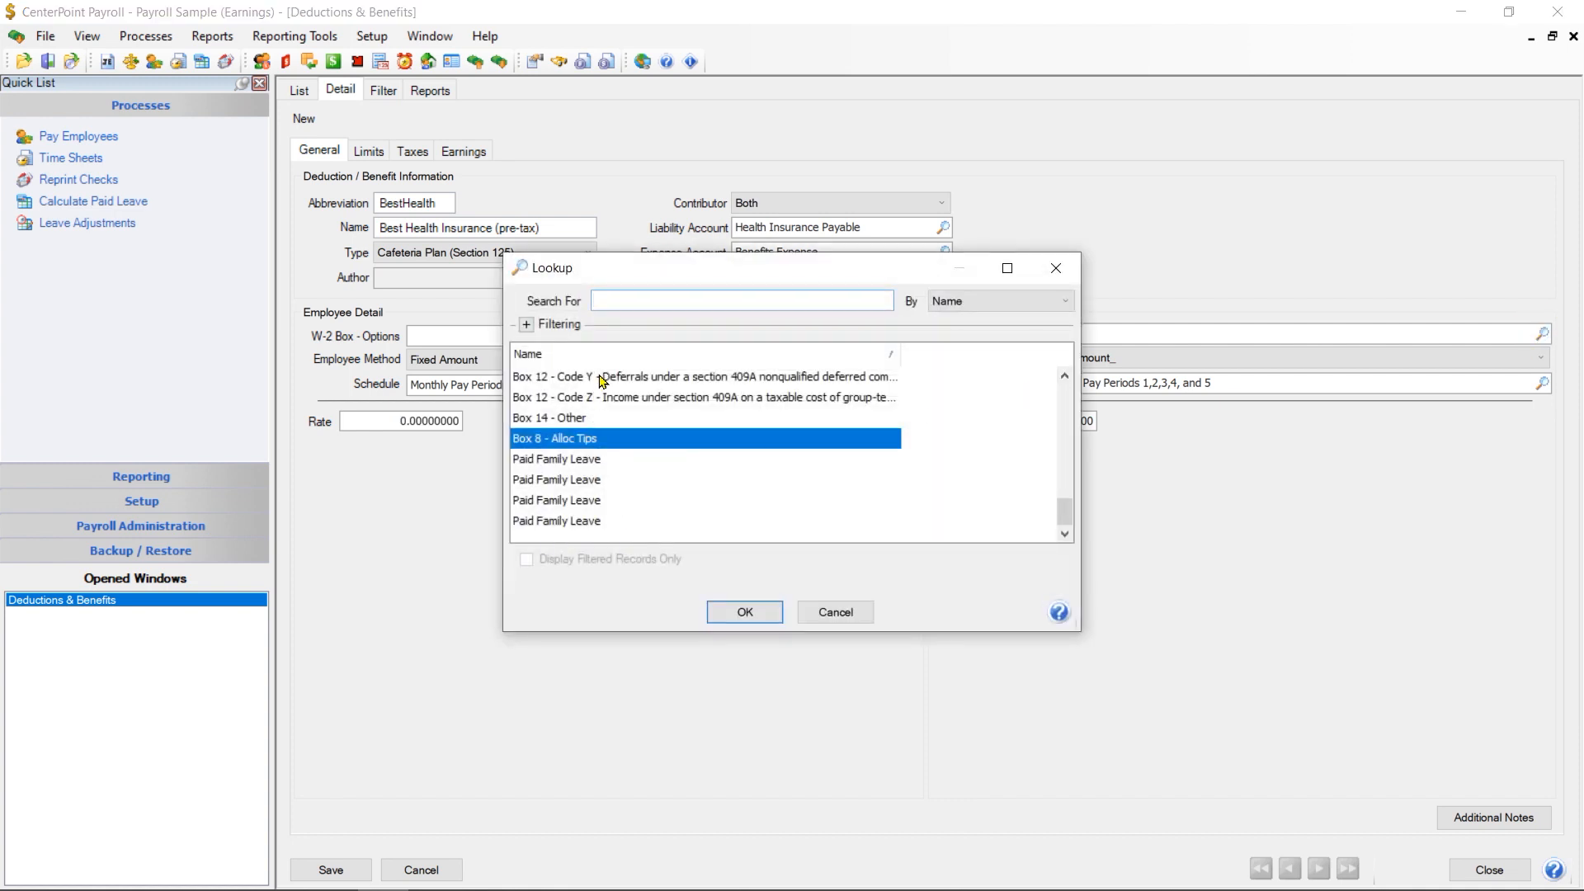
pyautogui.click(822, 617)
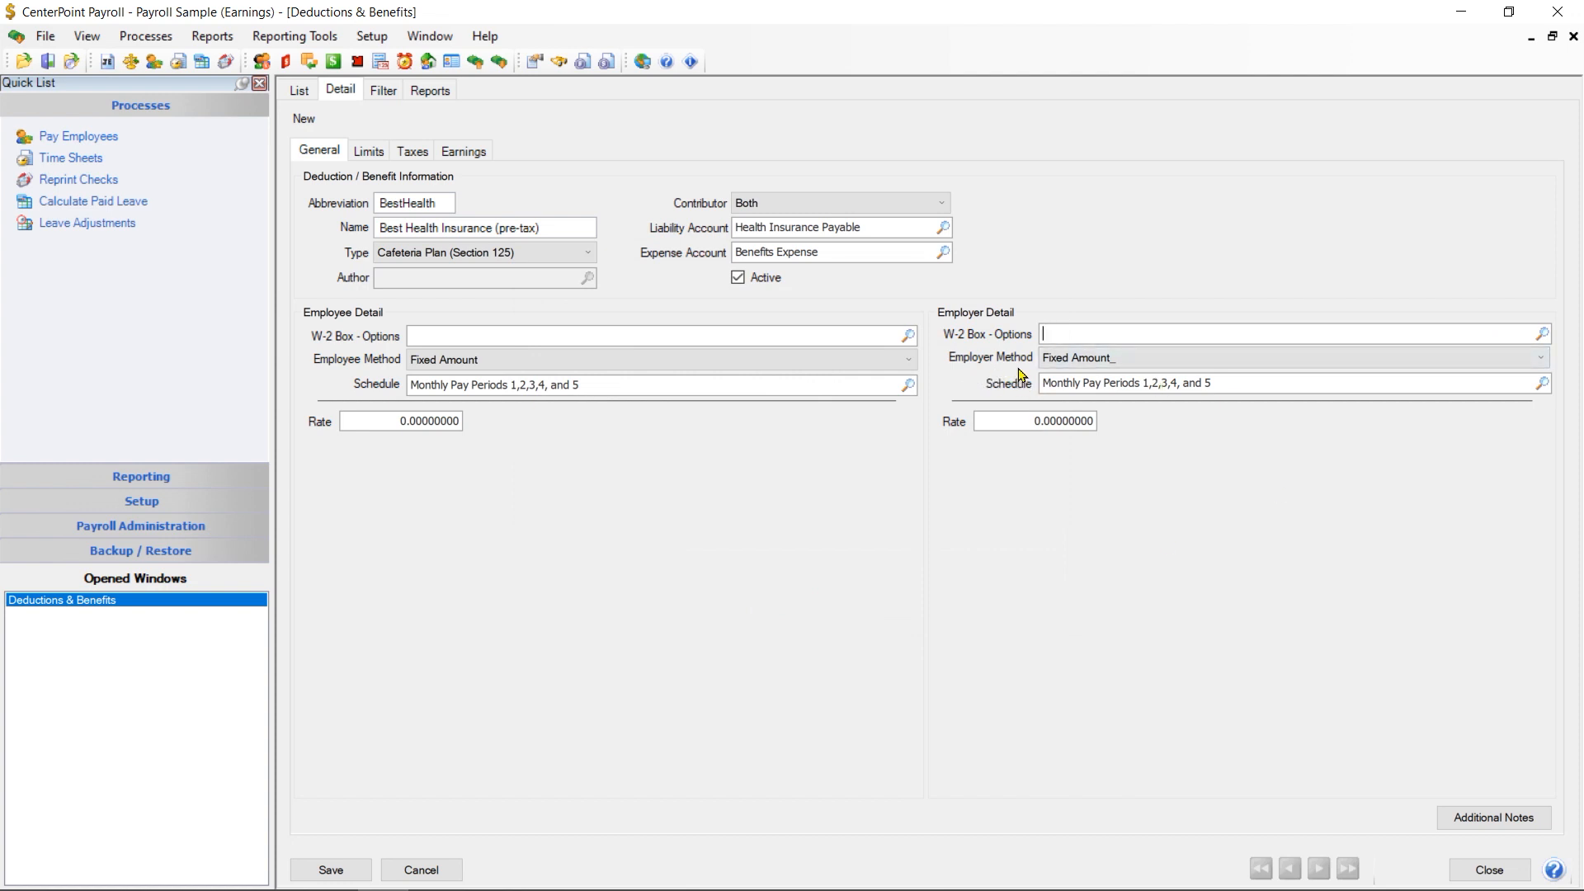
pyautogui.click(1173, 361)
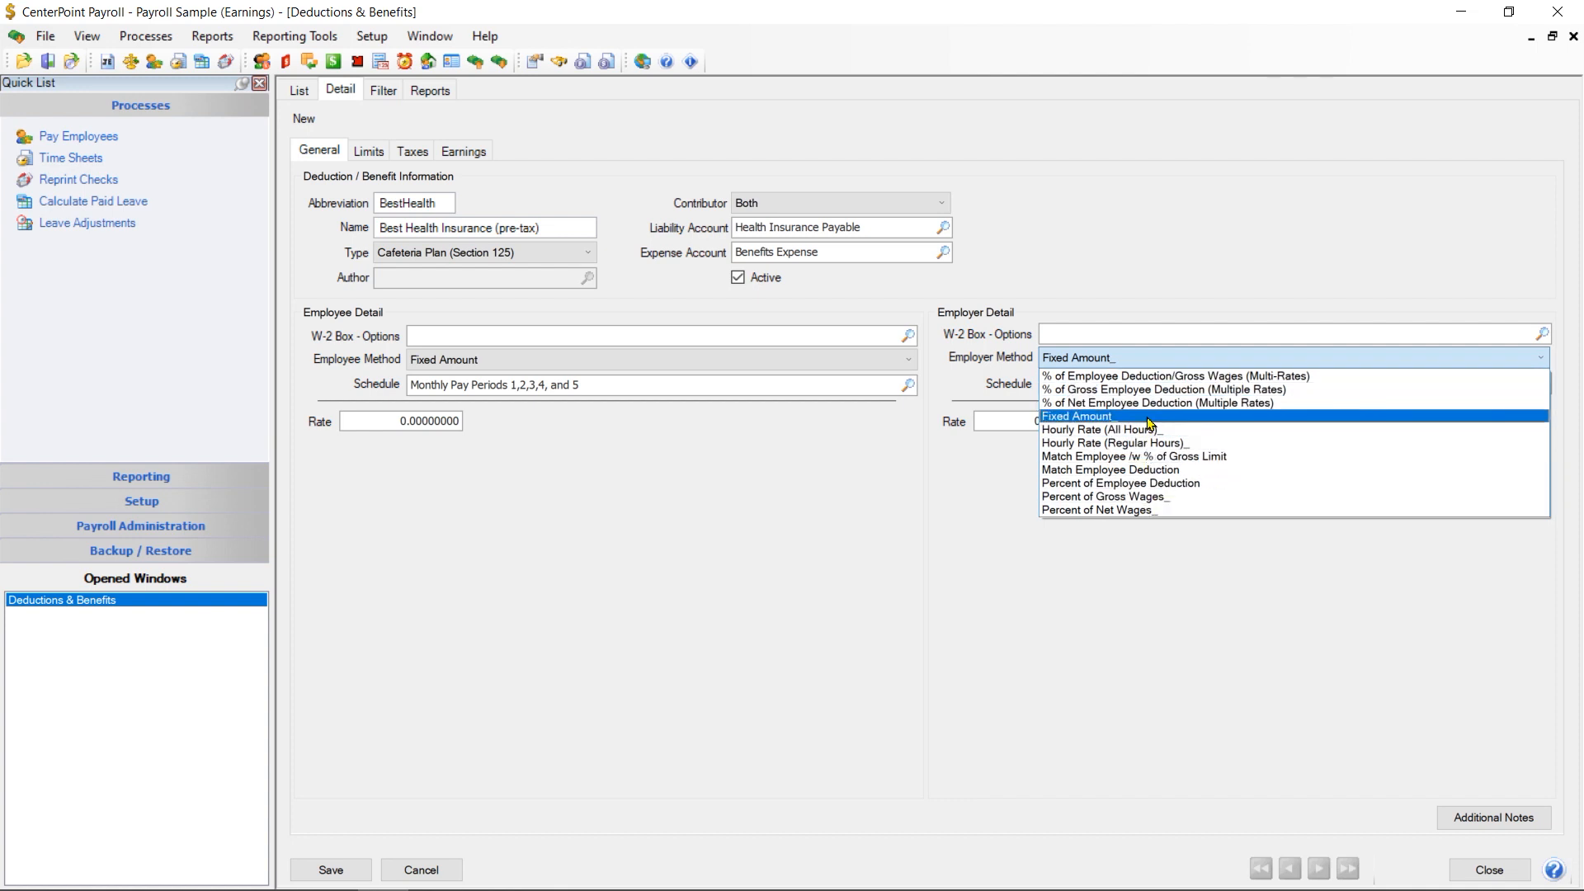
pyautogui.click(1149, 417)
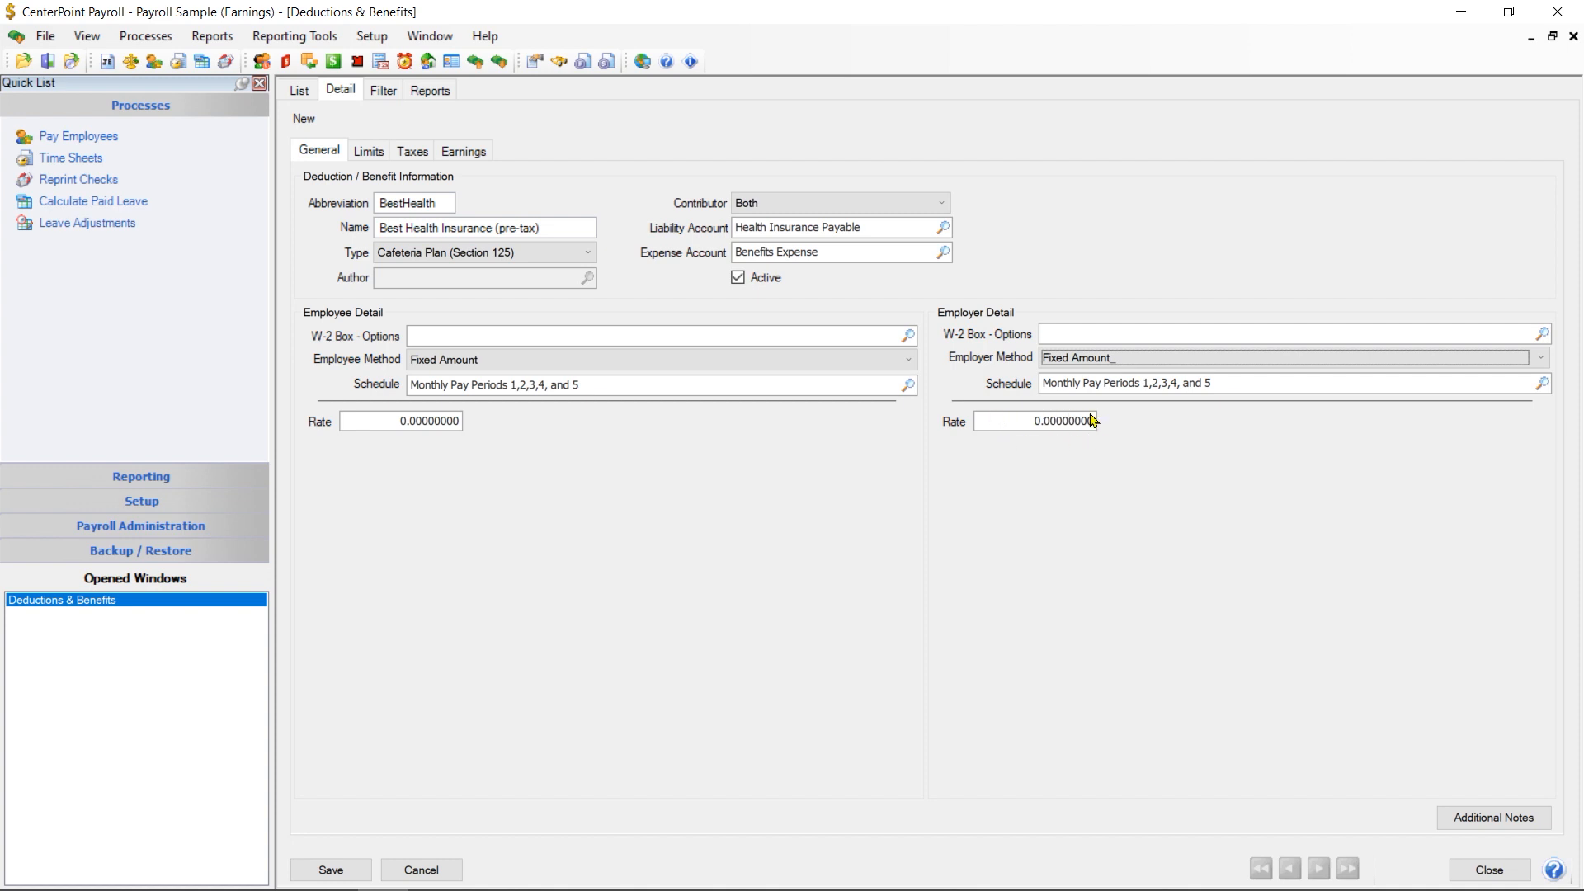
pyautogui.click(1007, 427)
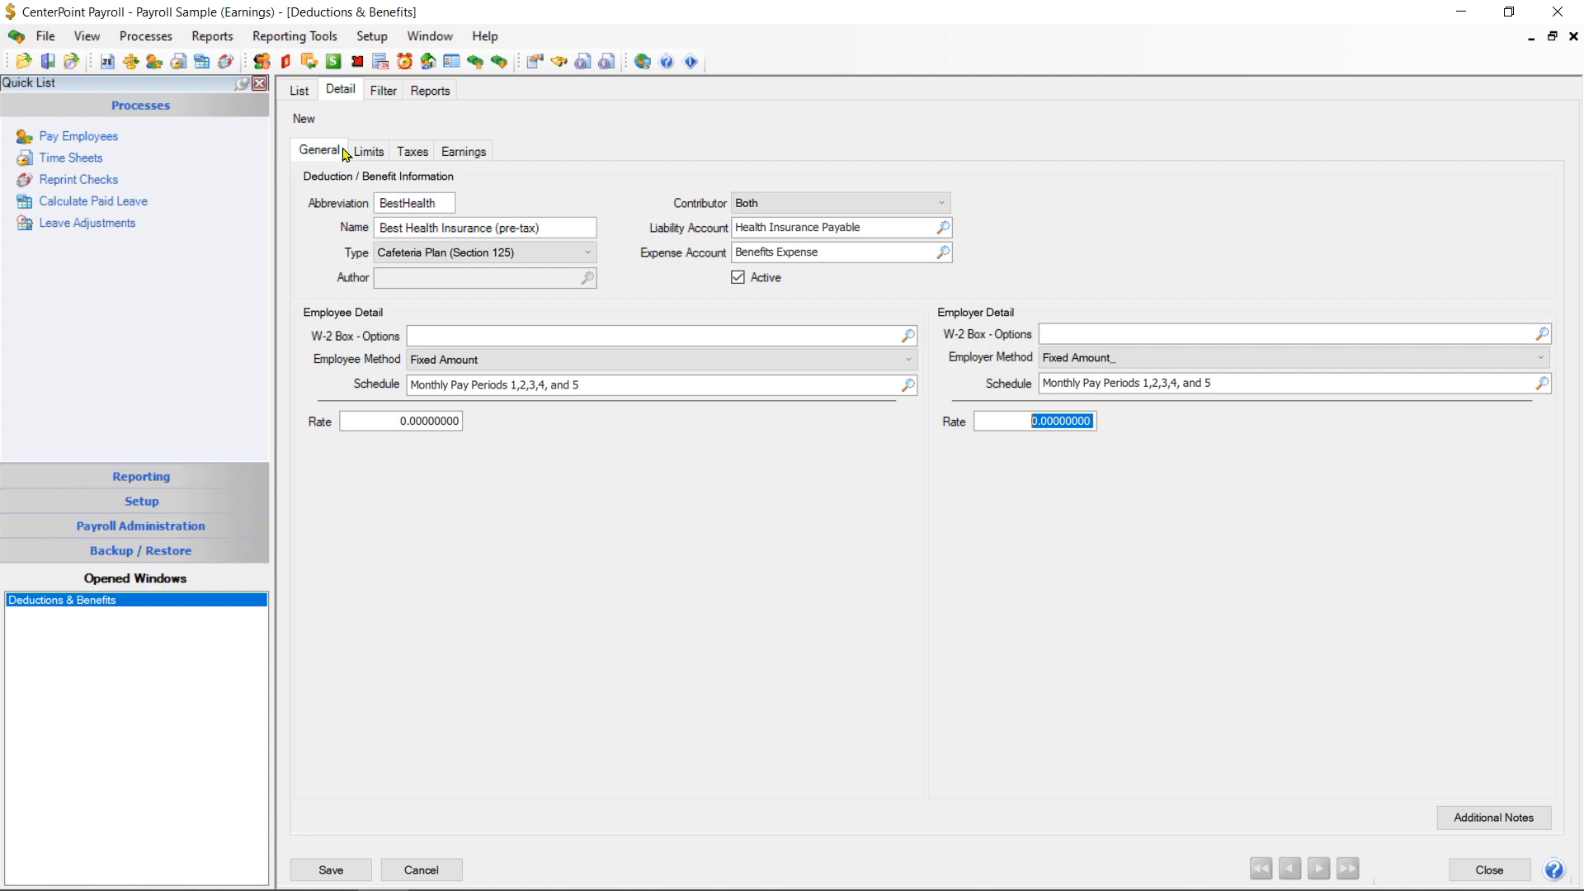
# Enable employee limits with a maximum of $350 per month and $8,500 per year.
pyautogui.click(372, 156)
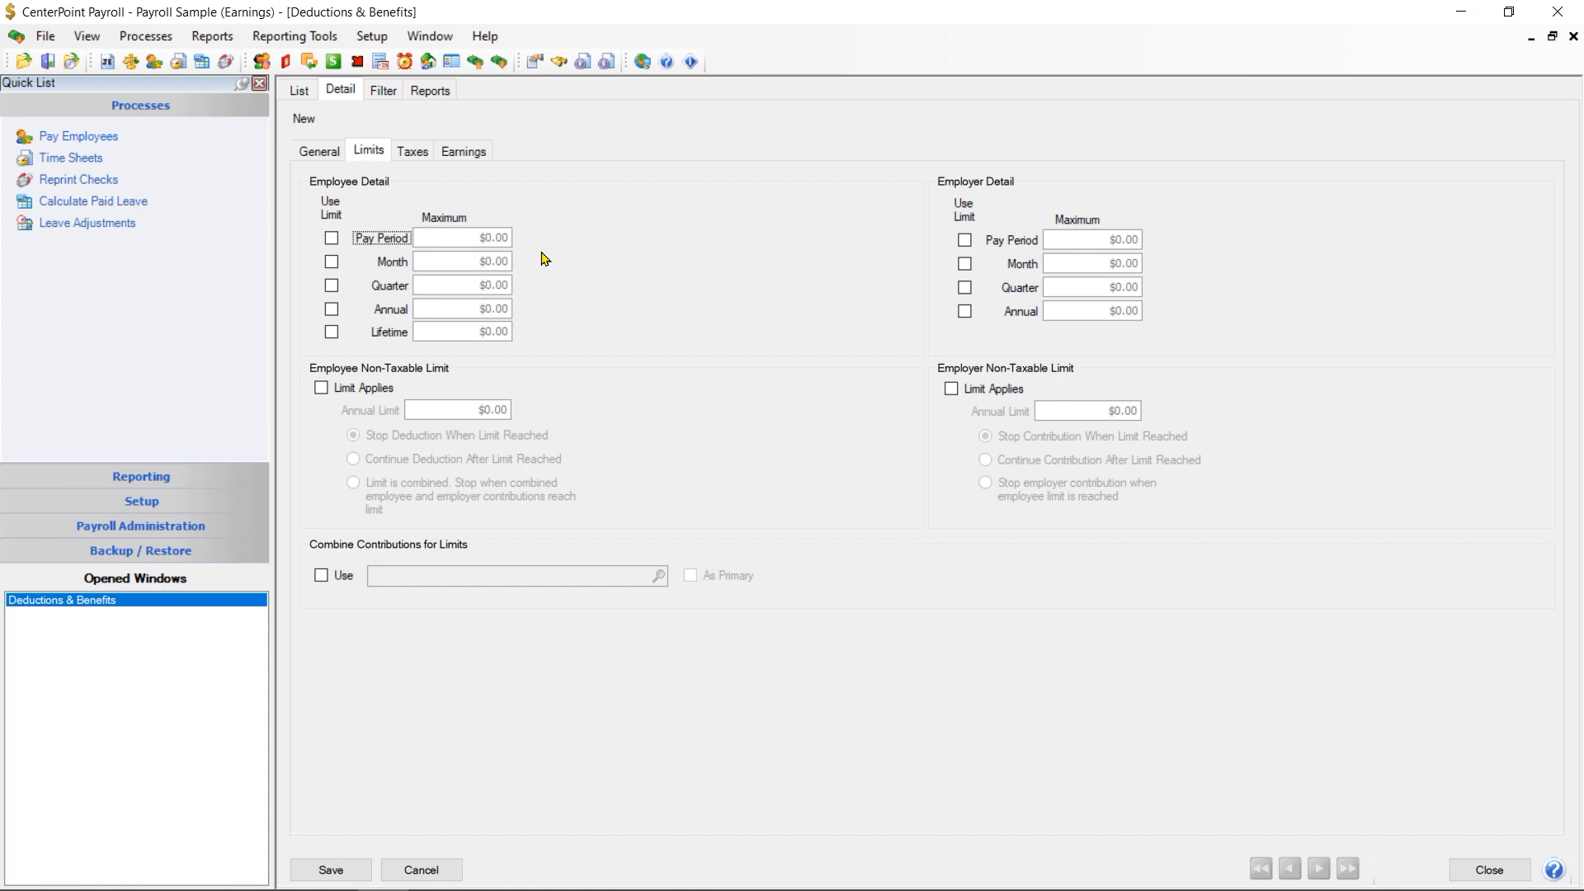
pyautogui.click(332, 263)
pyautogui.write('350')
pyautogui.press('Tab')
pyautogui.click(331, 309)
pyautogui.click(452, 310)
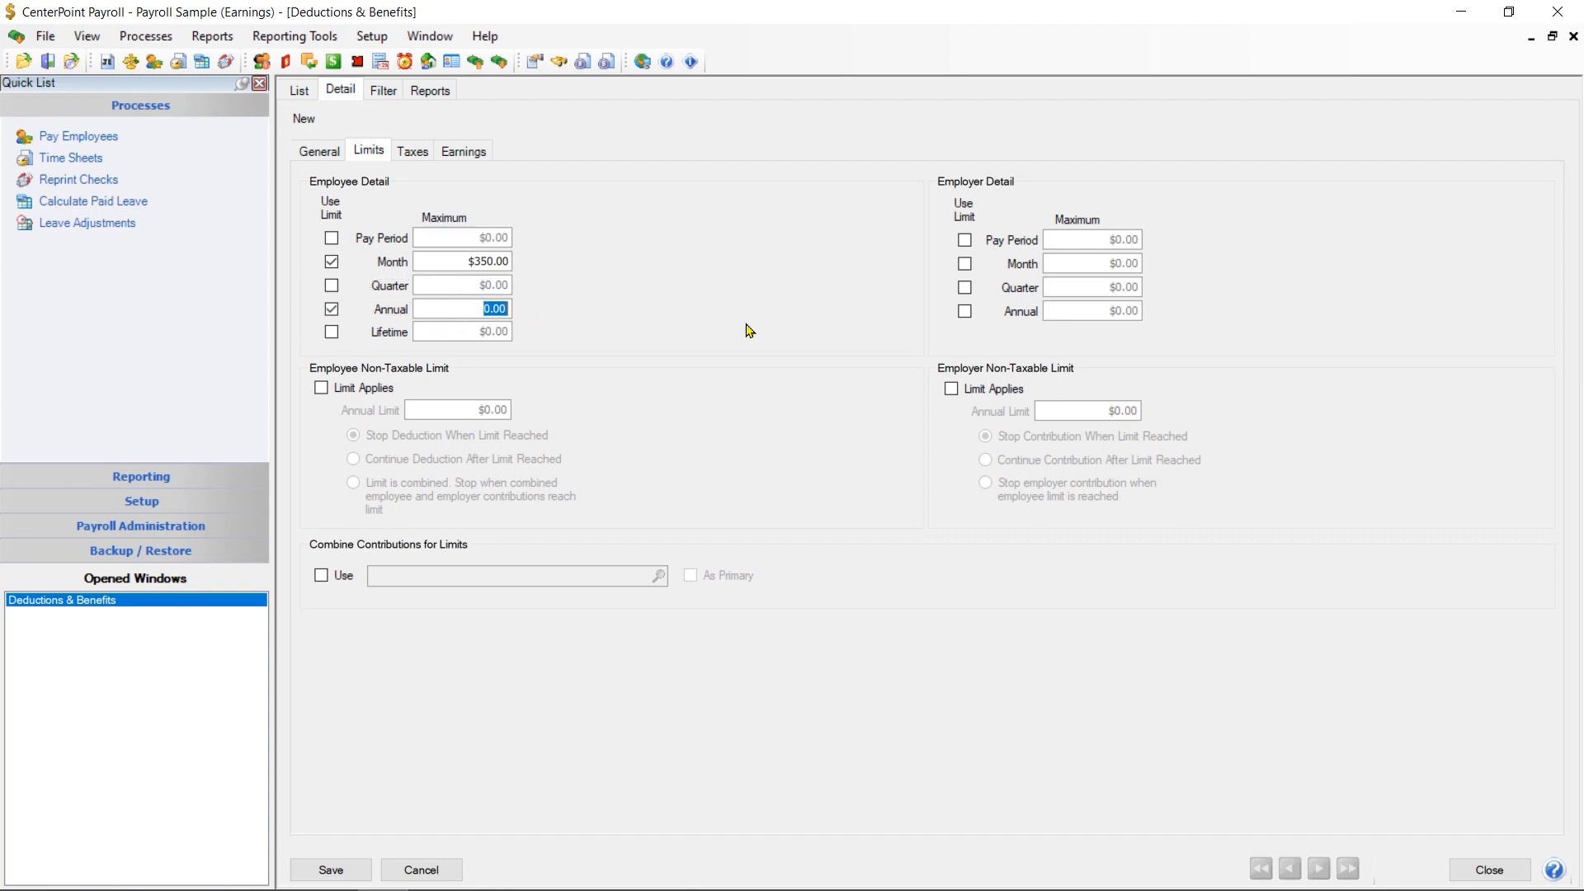
pyautogui.write('8500')
pyautogui.press('Tab')
# Turn off the employee month and annual limits, and switch the employer annual limit on and off again.
pyautogui.click(331, 261)
pyautogui.click(330, 308)
pyautogui.click(965, 312)
pyautogui.click(964, 312)
# Try out the employee non-taxable limit and the combined contributions option, and switch both off again.
pyautogui.click(322, 389)
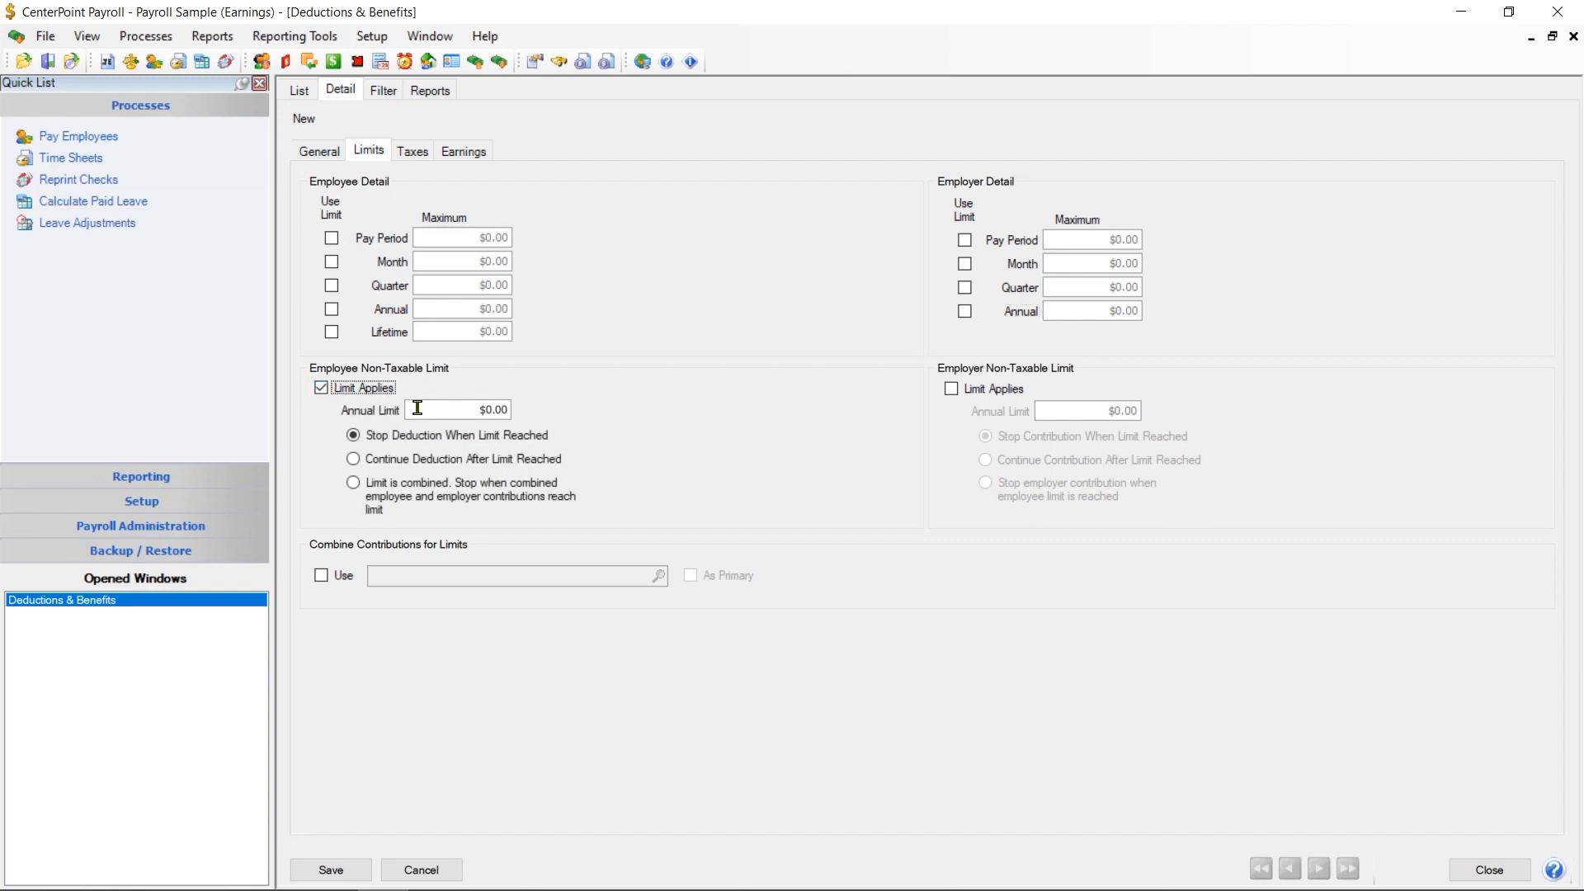
pyautogui.click(321, 388)
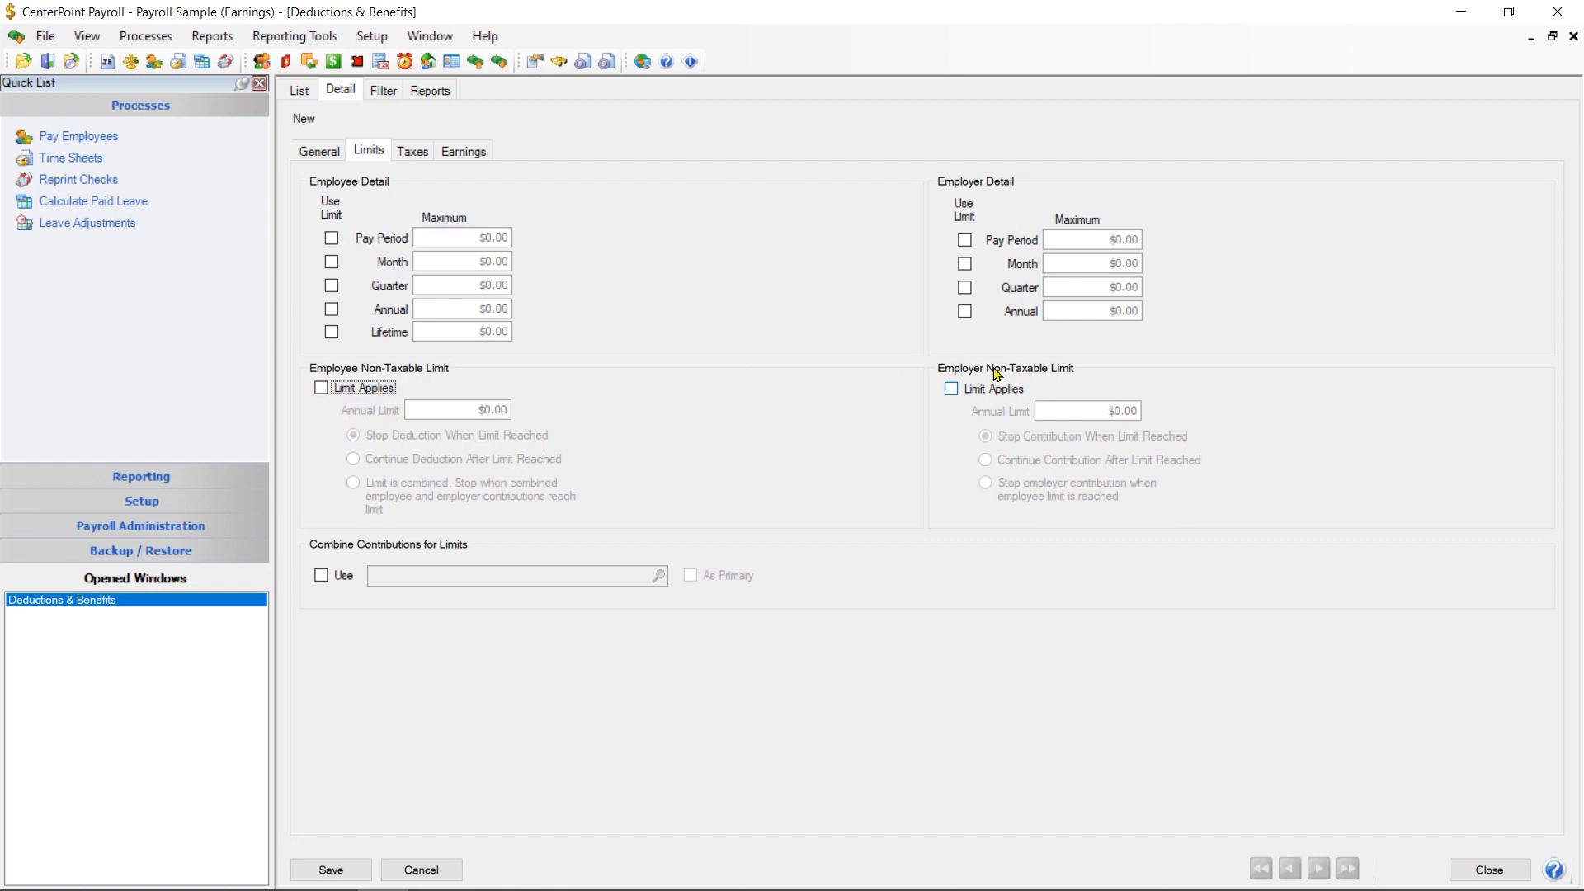
pyautogui.click(322, 389)
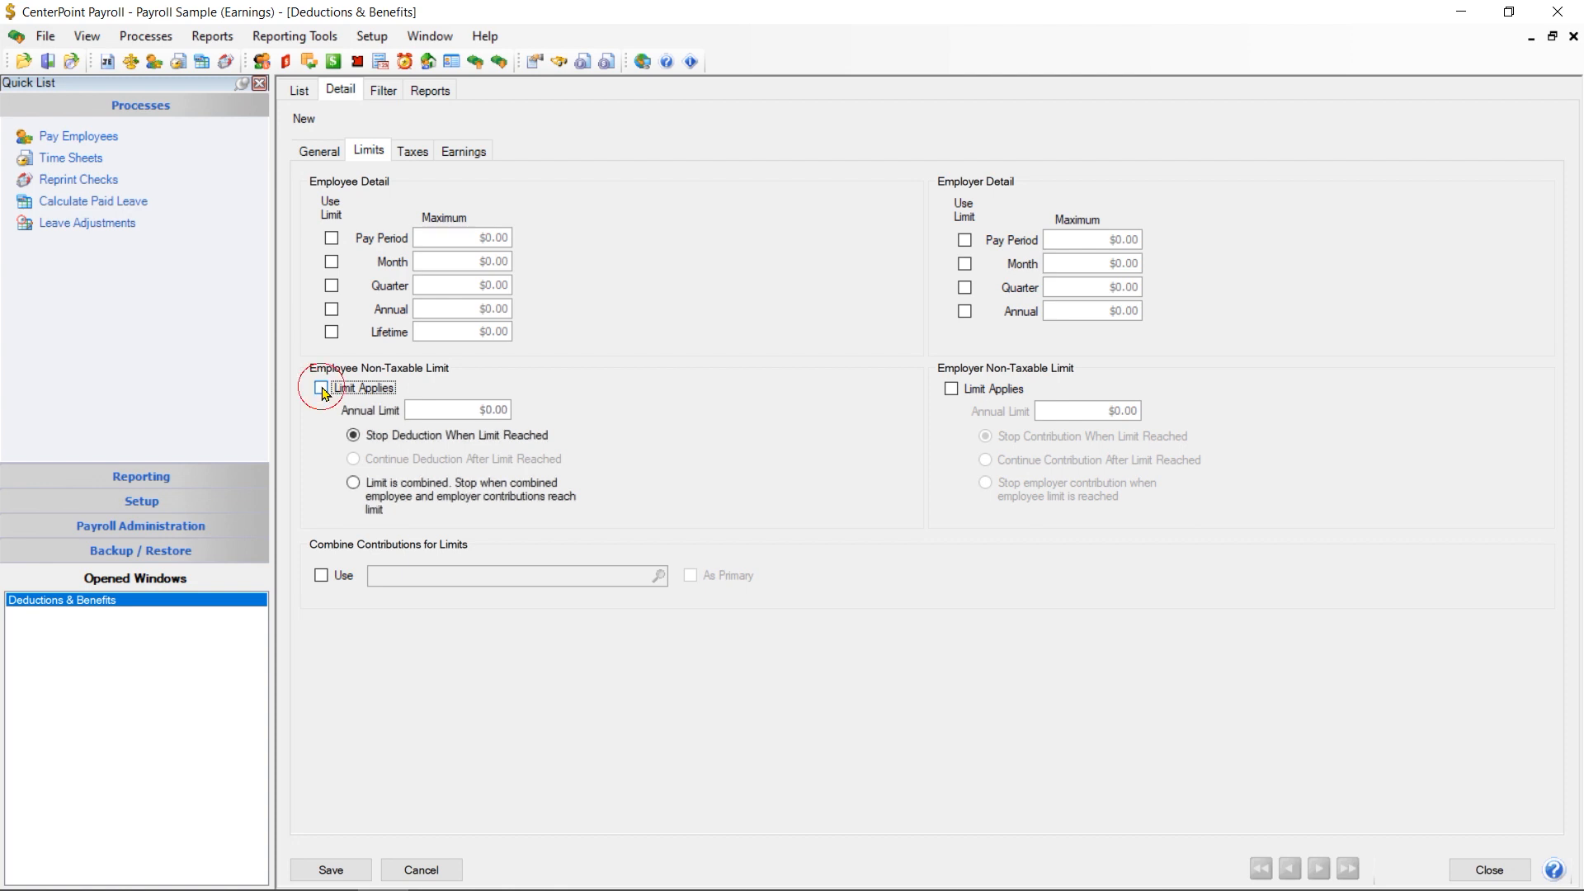
pyautogui.click(417, 410)
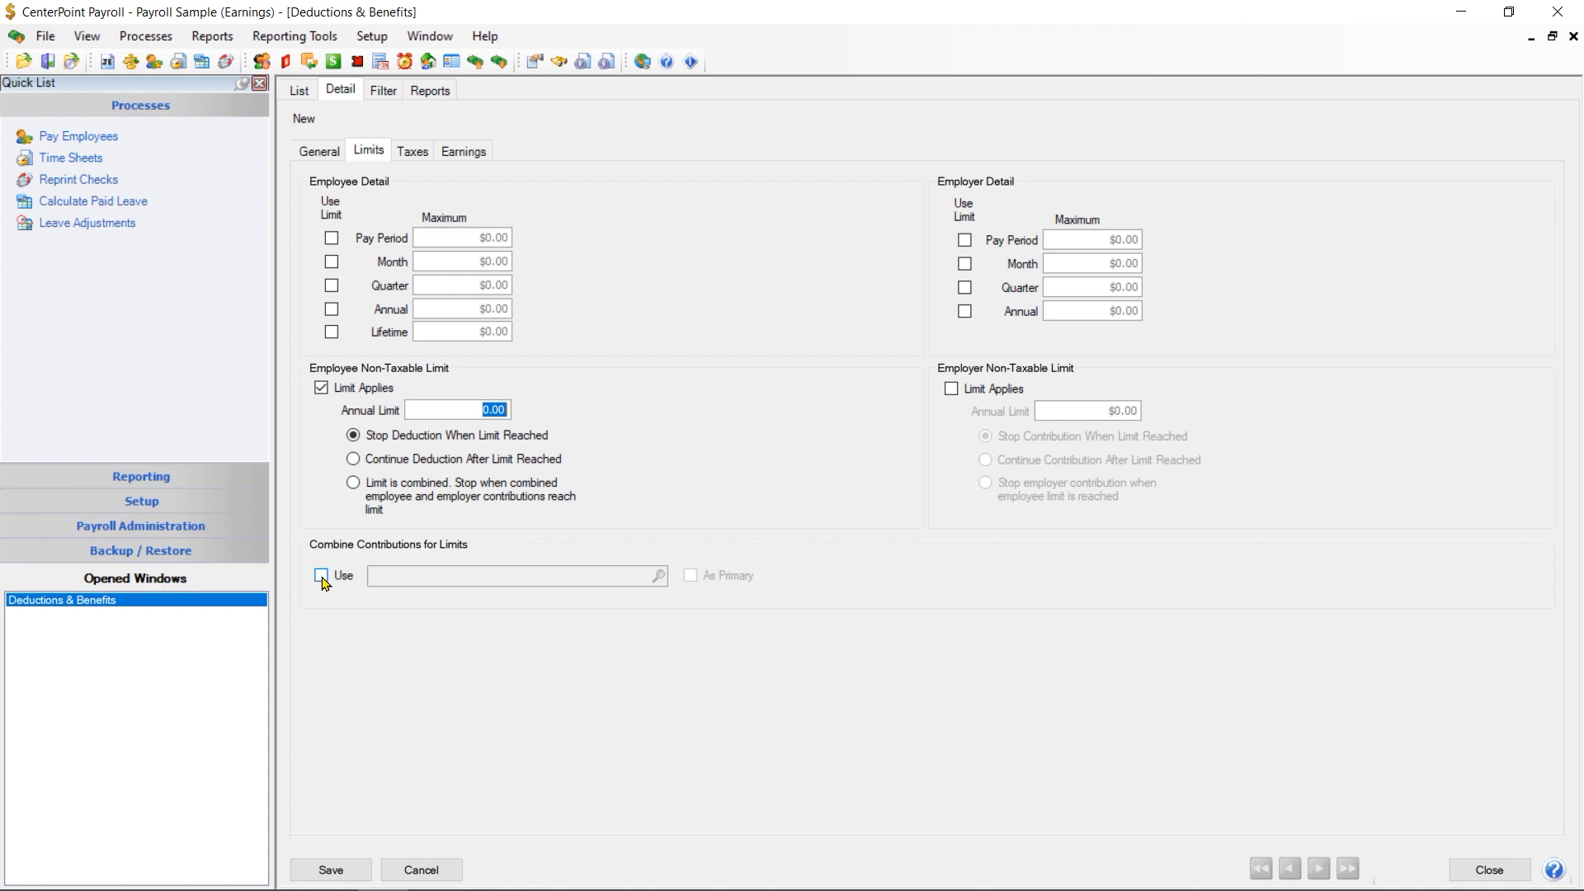
pyautogui.click(322, 578)
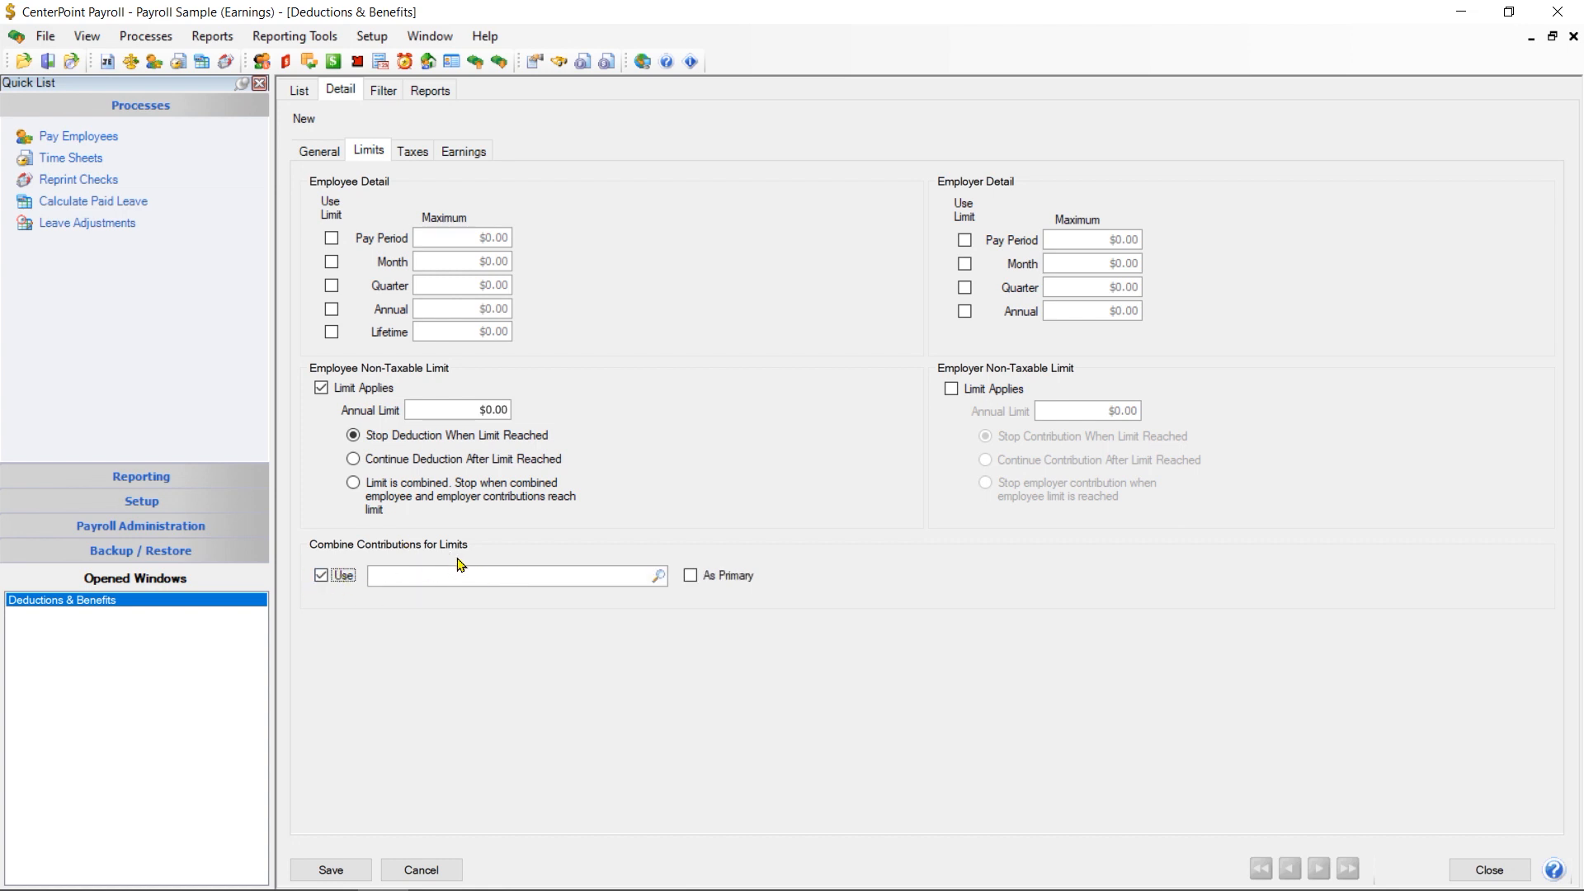
pyautogui.click(322, 576)
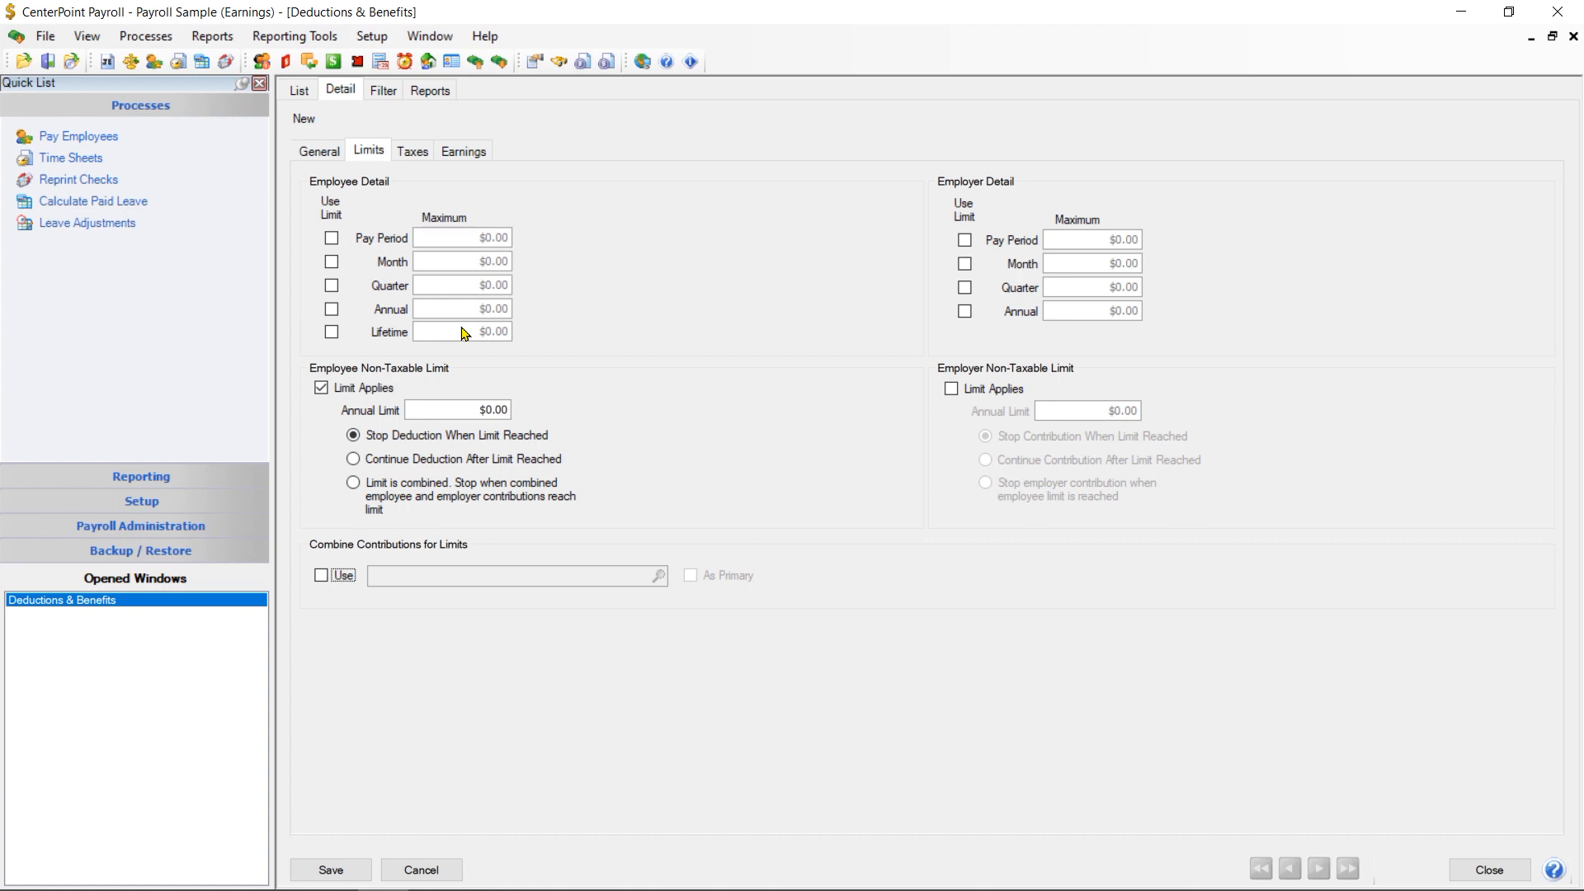
pyautogui.click(321, 388)
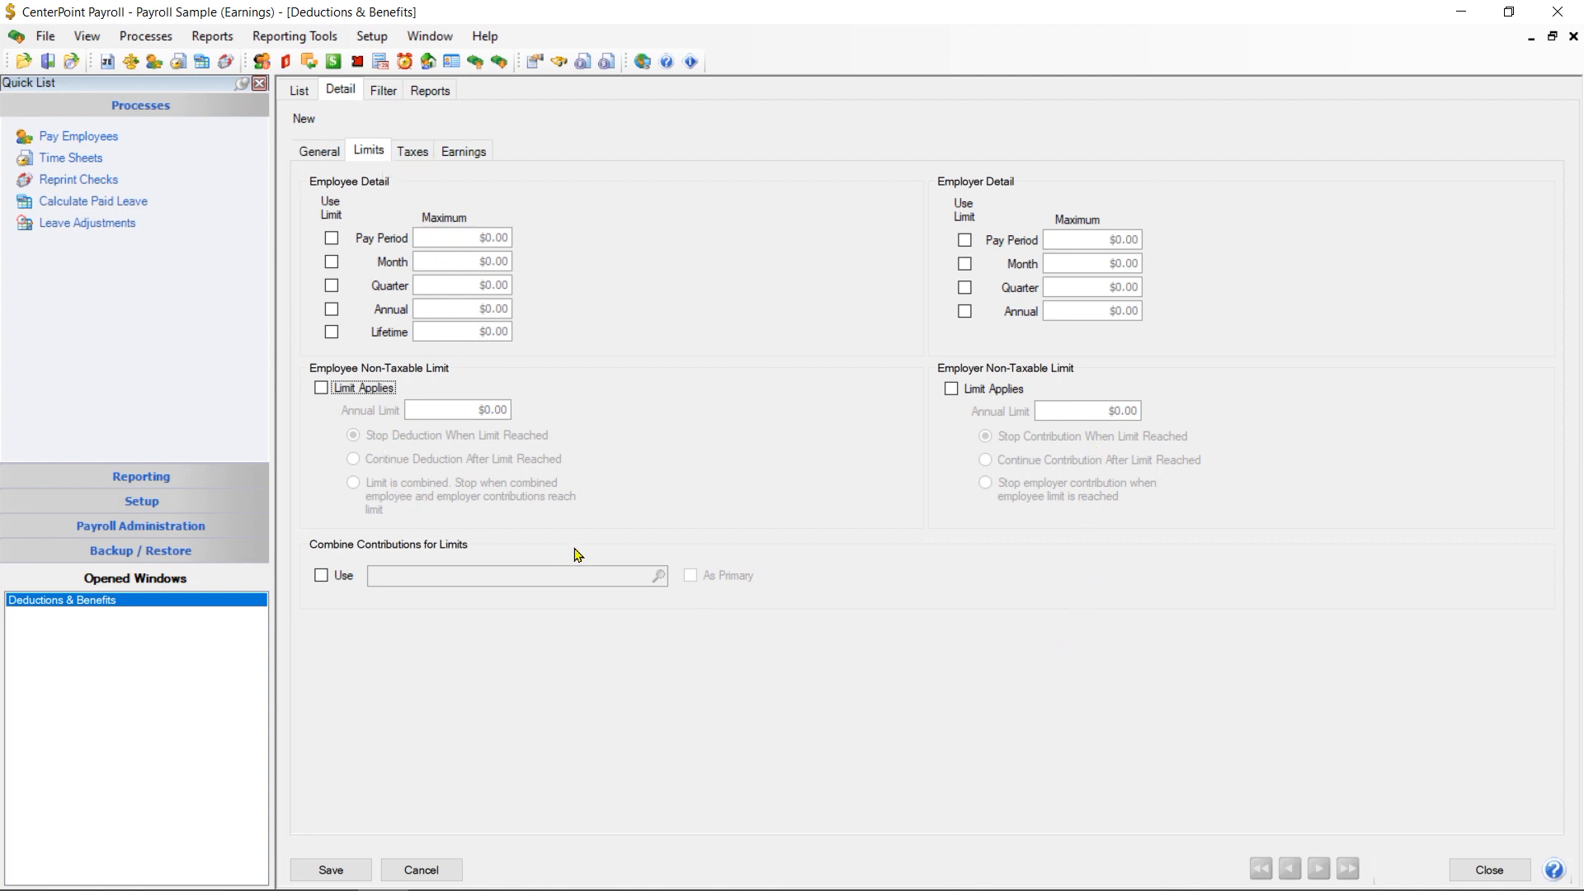
# Exclude Reimbursement, Payroll Advance, Bonus and Commissions from the earnings that the new deduction applies to.
pyautogui.click(471, 155)
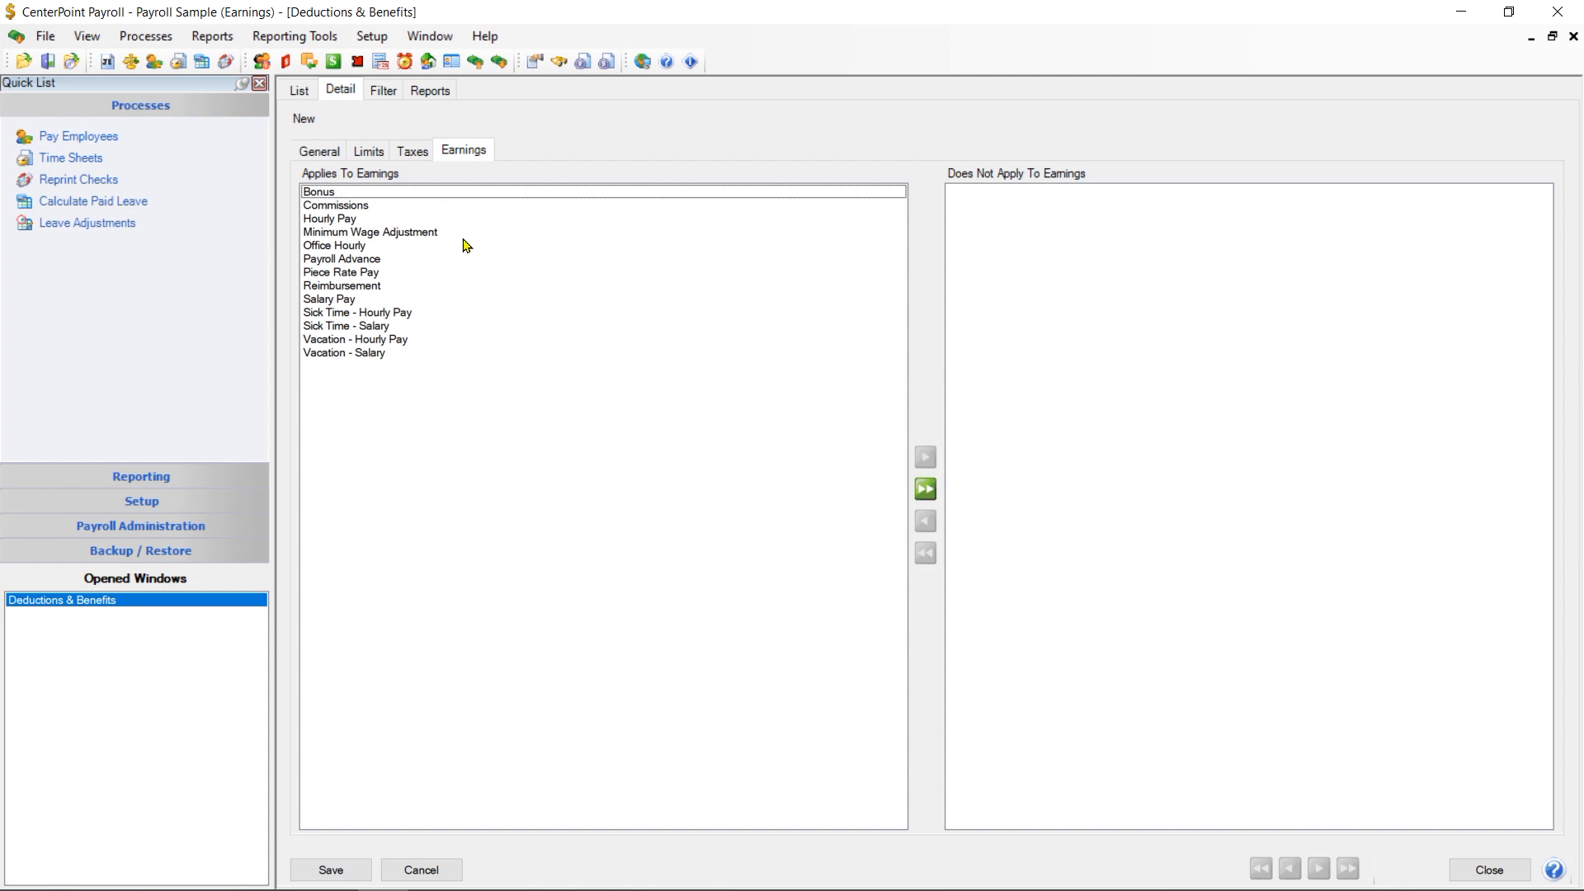
pyautogui.click(412, 155)
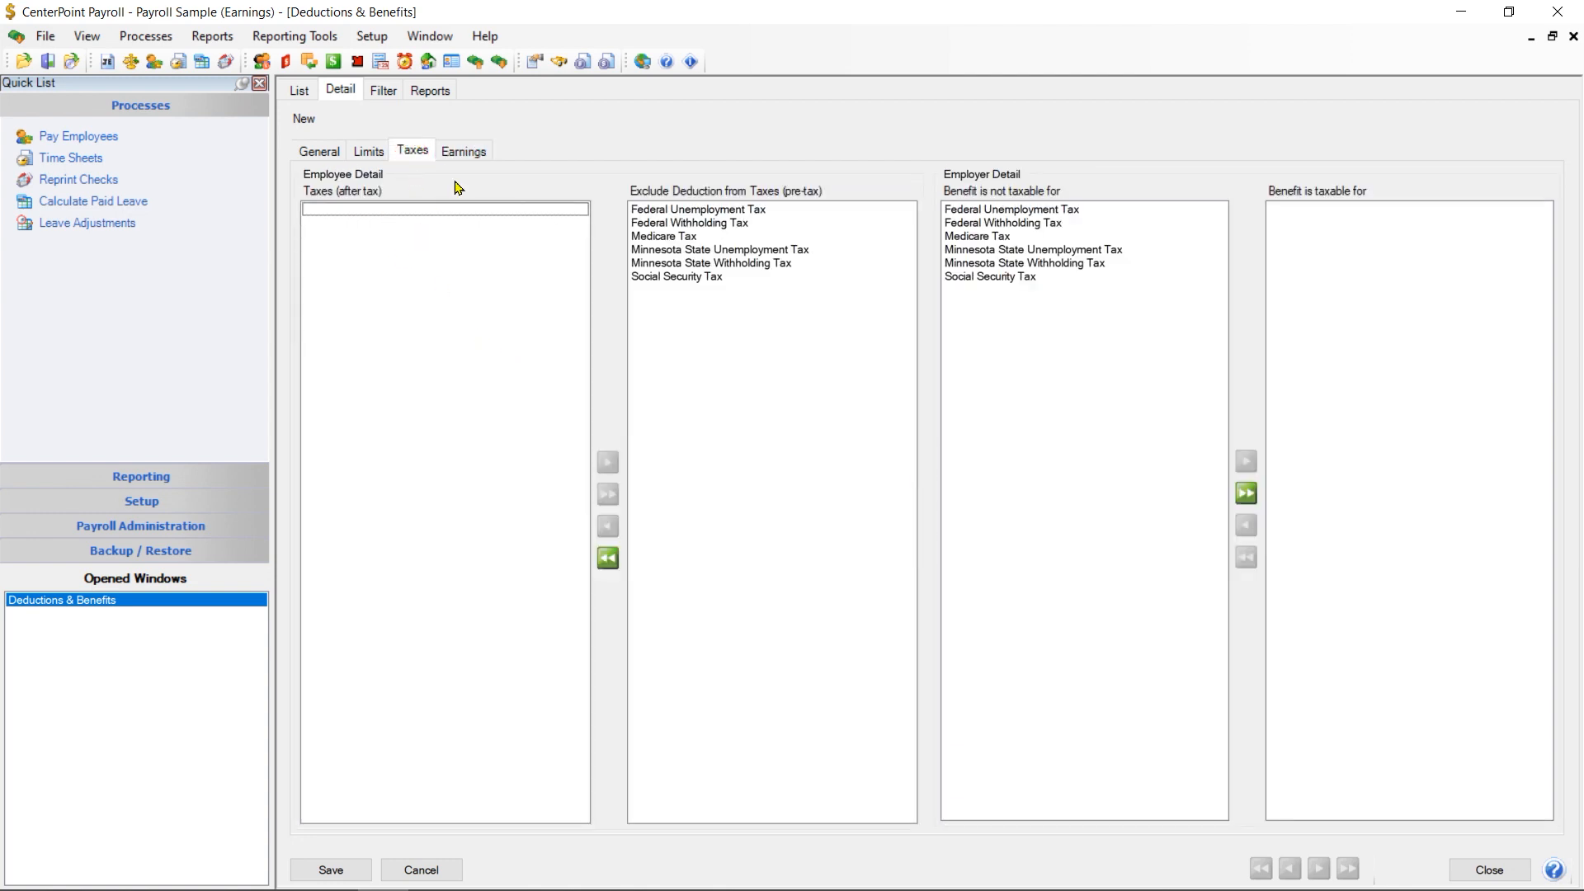
pyautogui.click(461, 152)
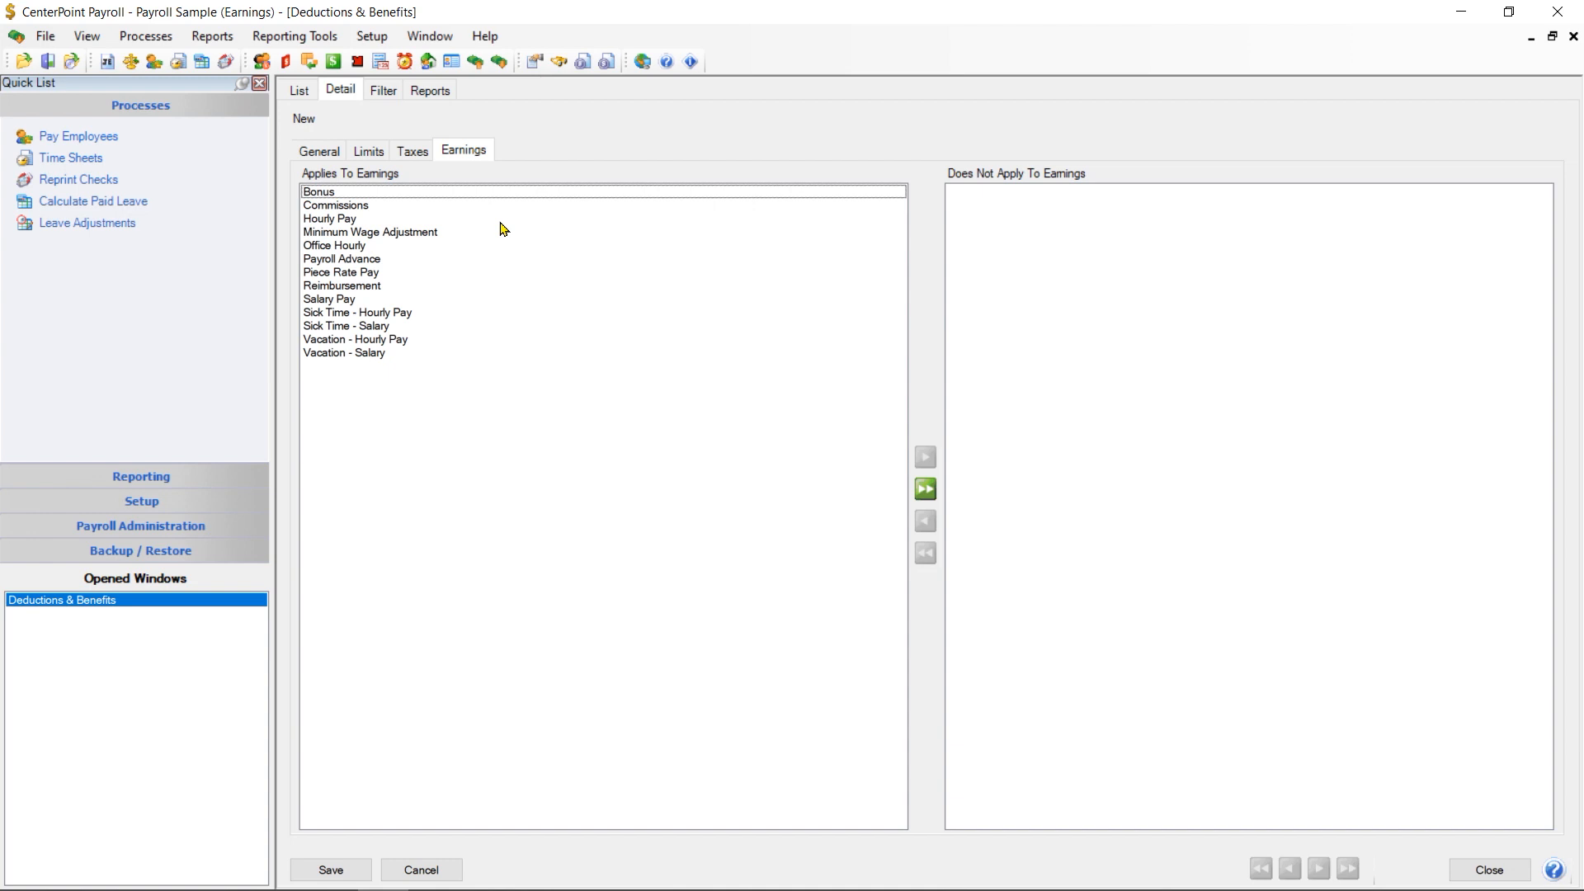
pyautogui.click(357, 289)
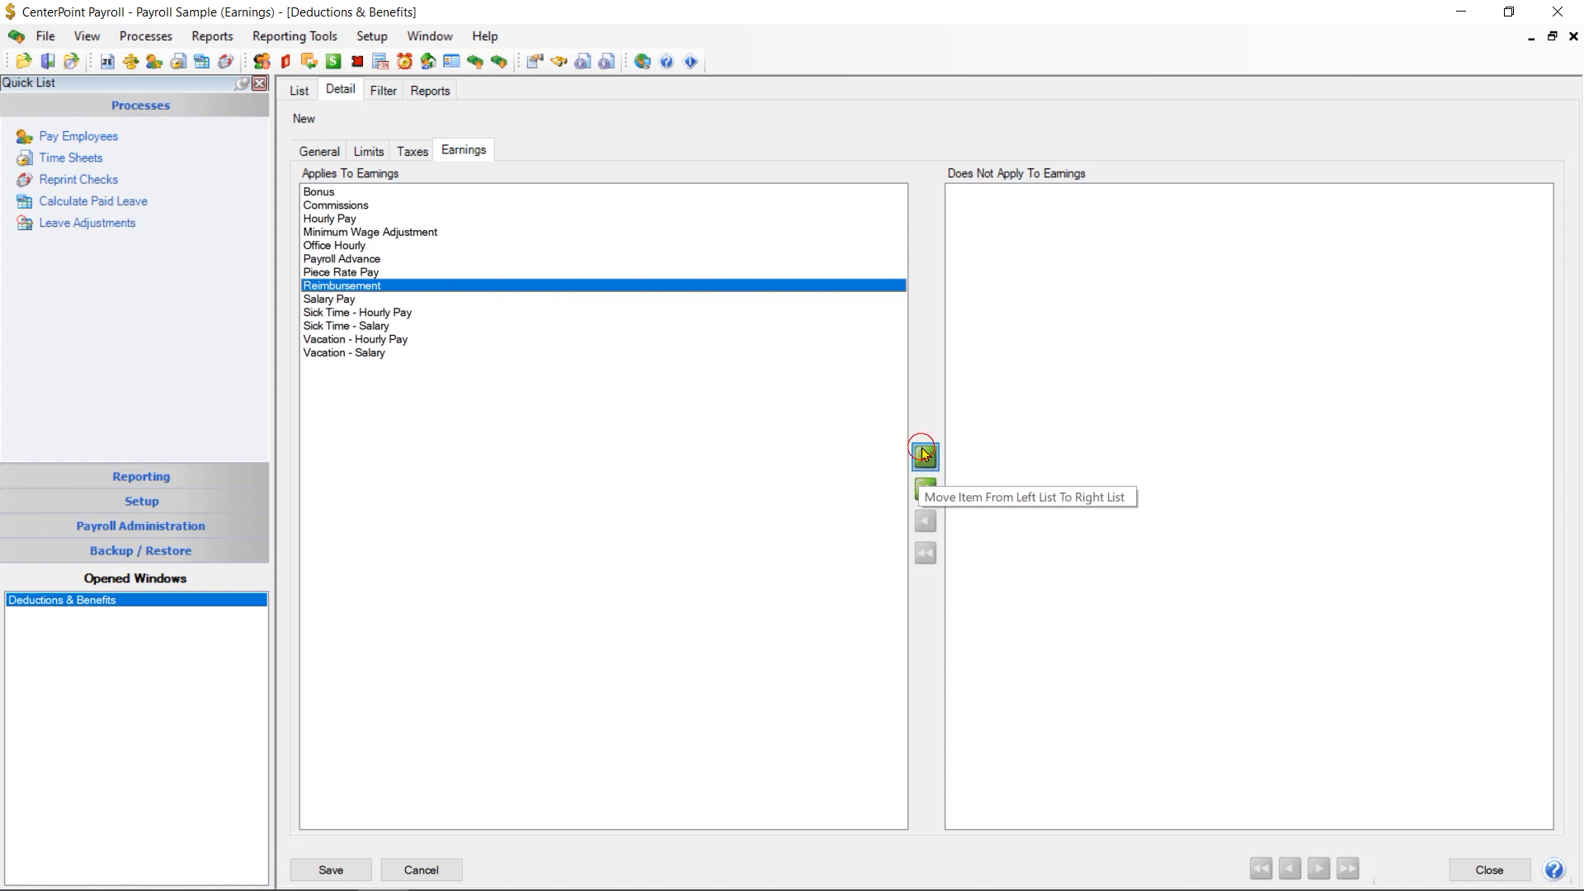
pyautogui.click(925, 454)
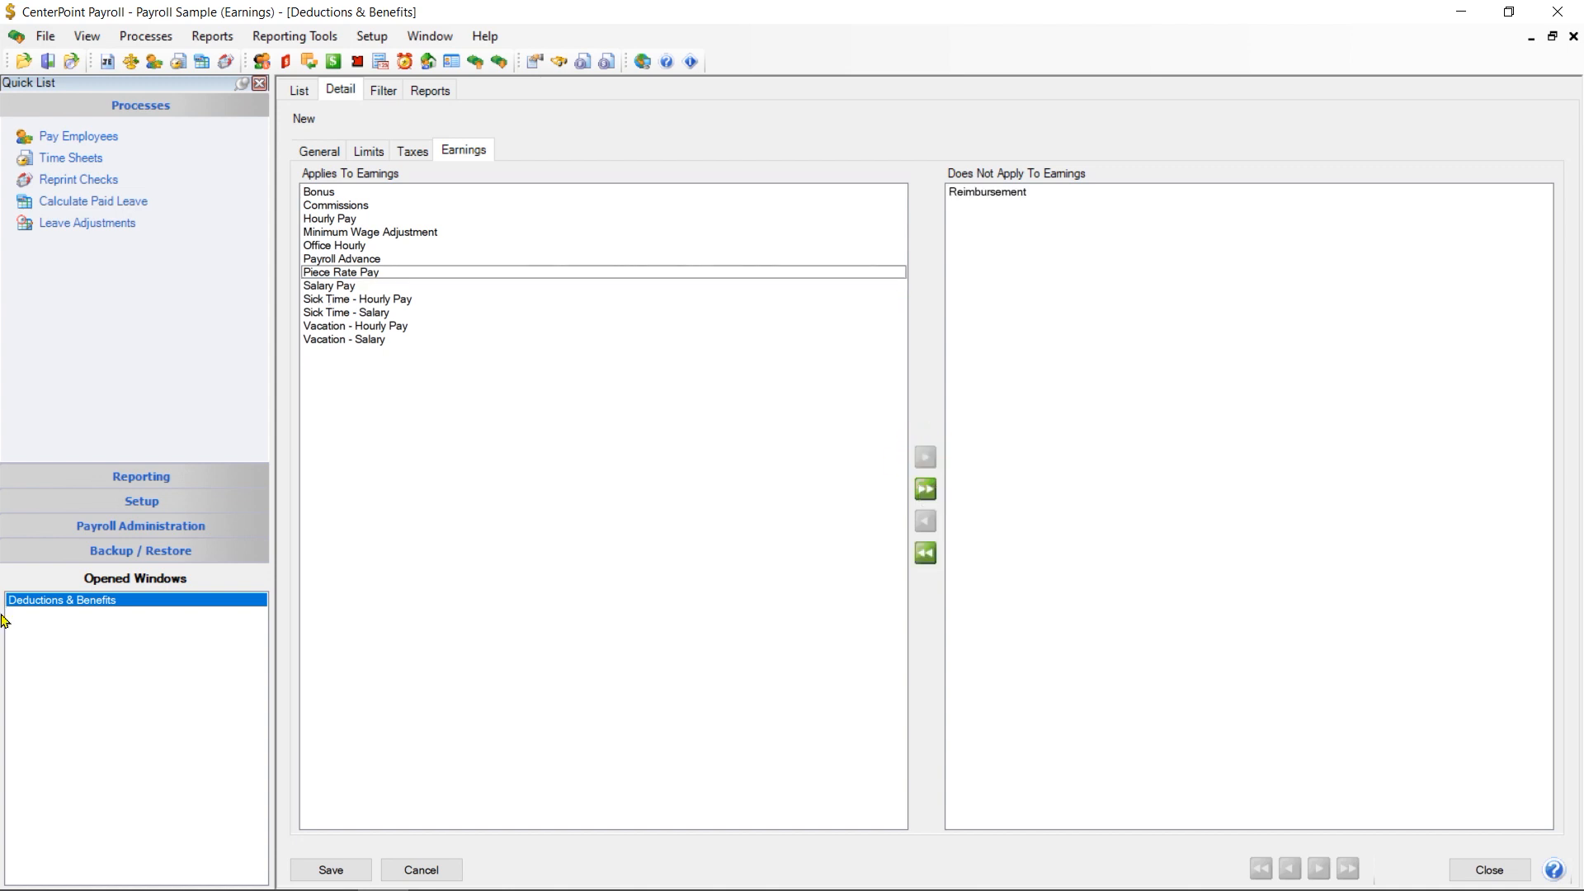
pyautogui.click(369, 259)
pyautogui.click(925, 454)
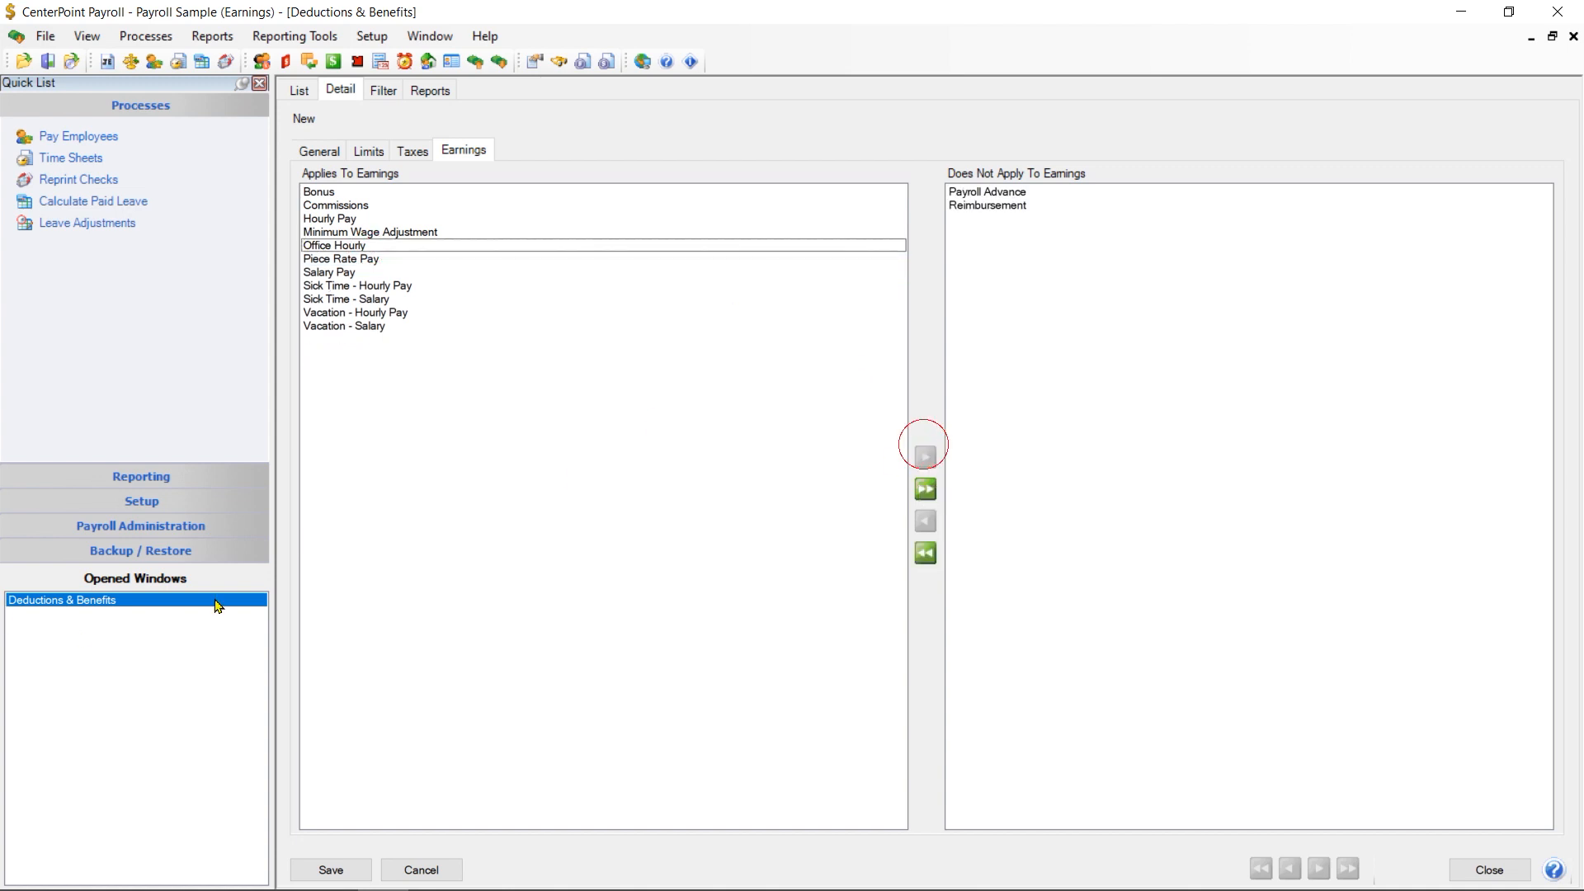
pyautogui.click(330, 193)
pyautogui.click(925, 457)
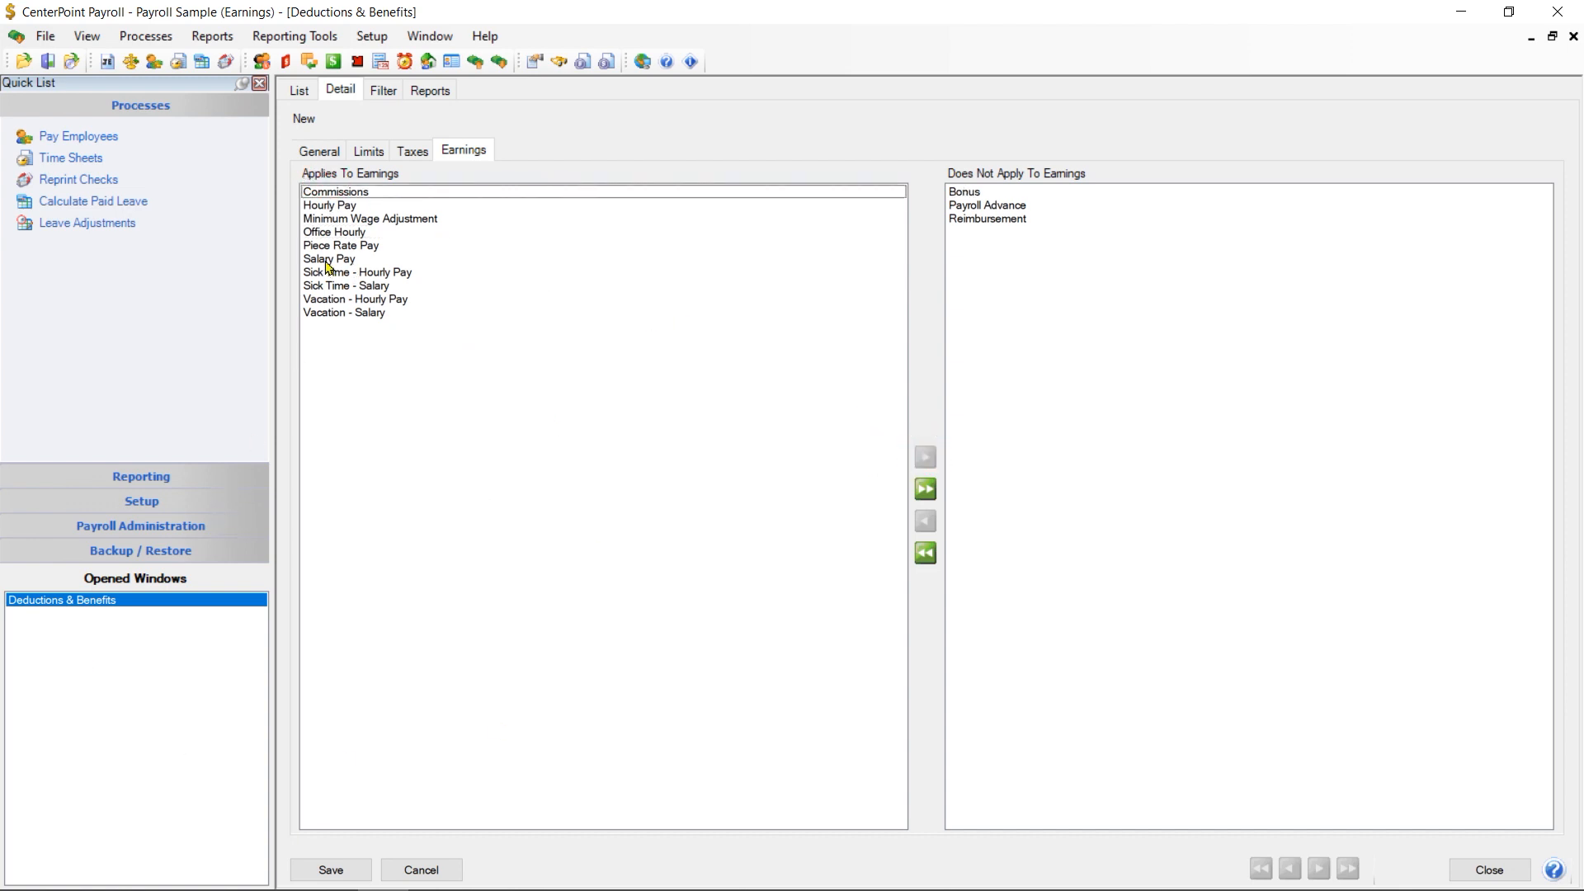
pyautogui.click(688, 195)
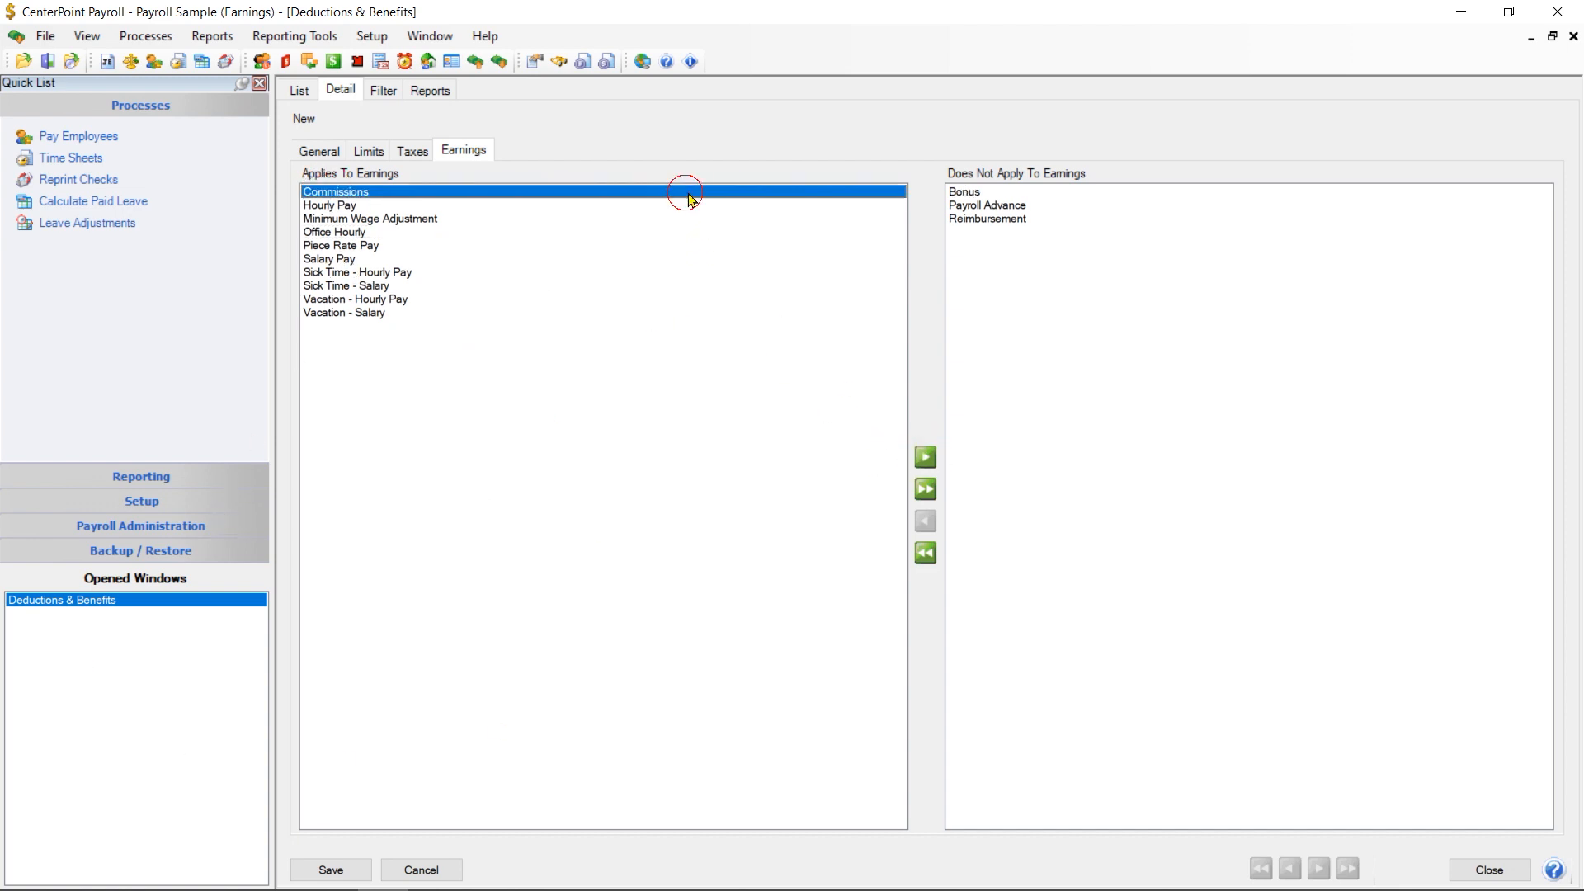
pyautogui.click(925, 457)
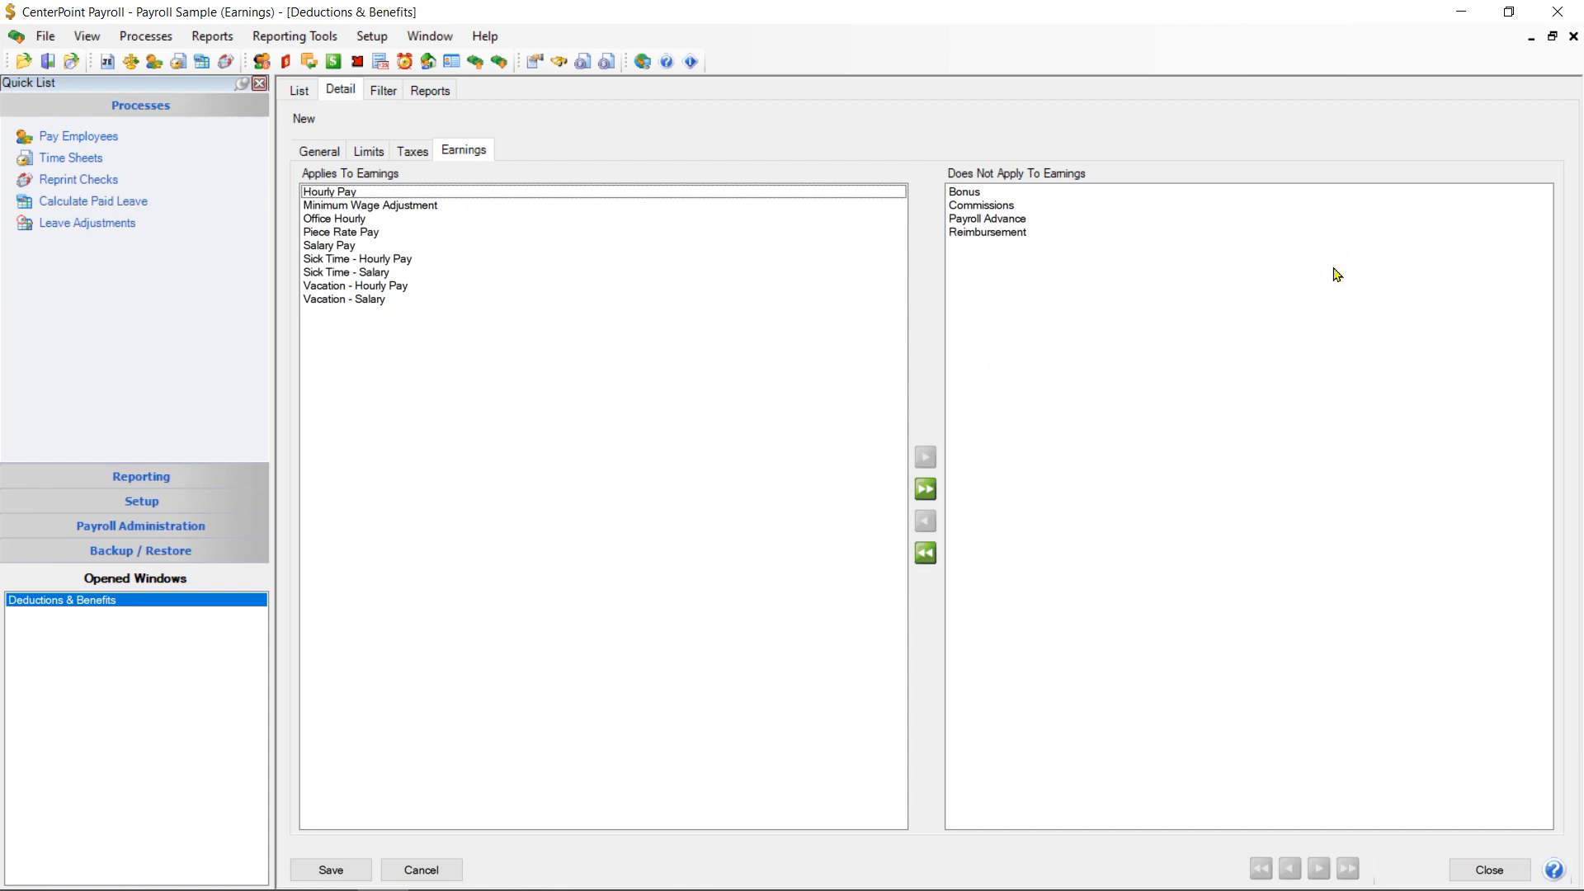
# Save the new deduction, agree to add it to employees, and assign it to the first listed employee.
pyautogui.click(347, 873)
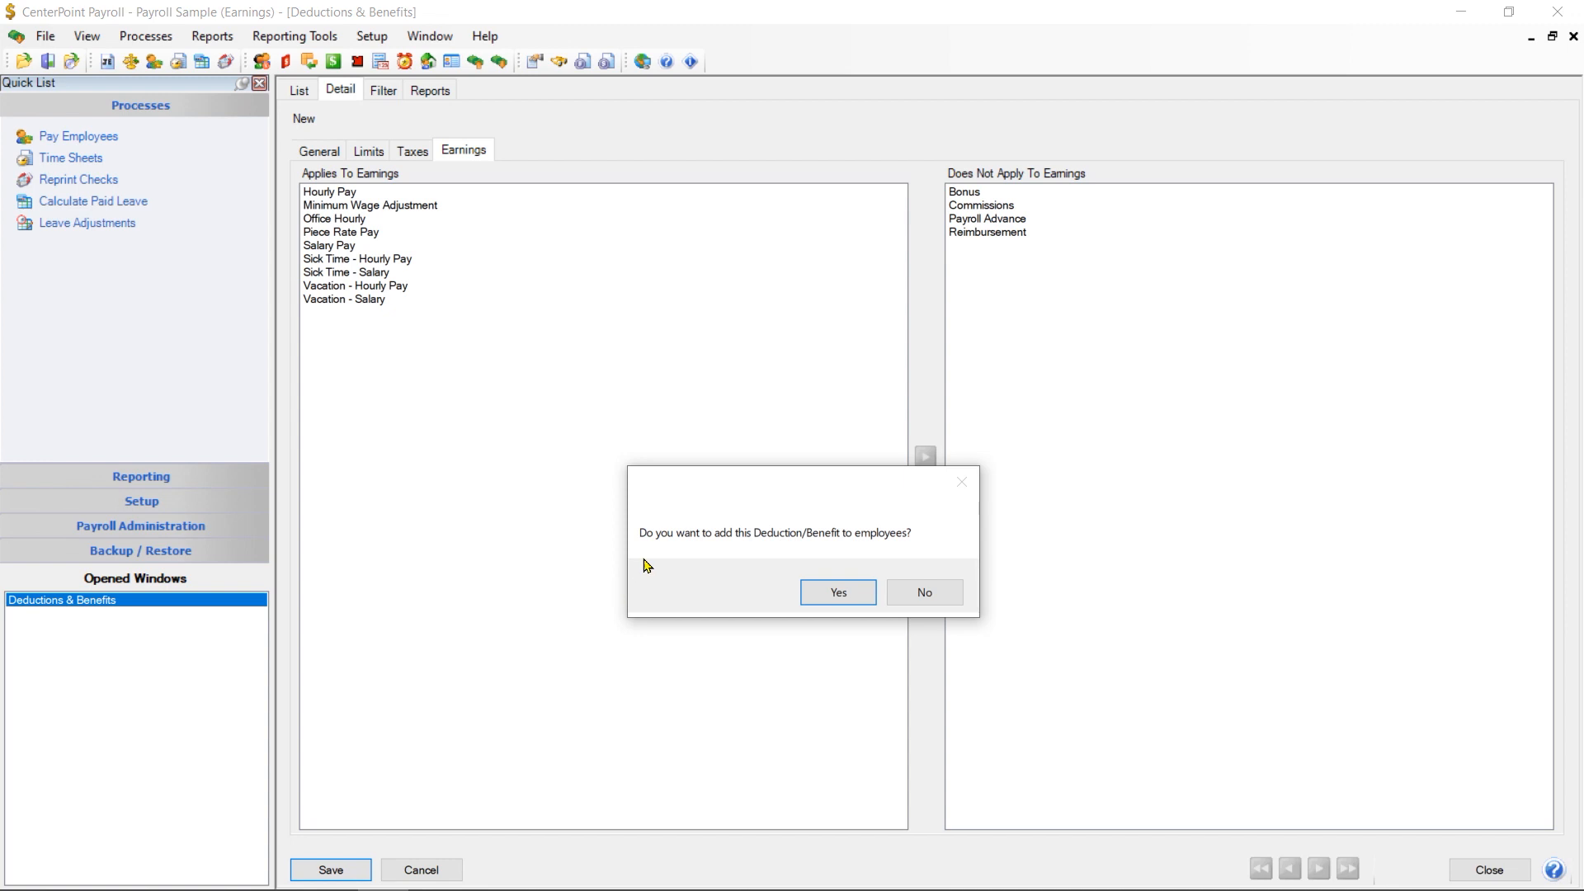
pyautogui.click(840, 593)
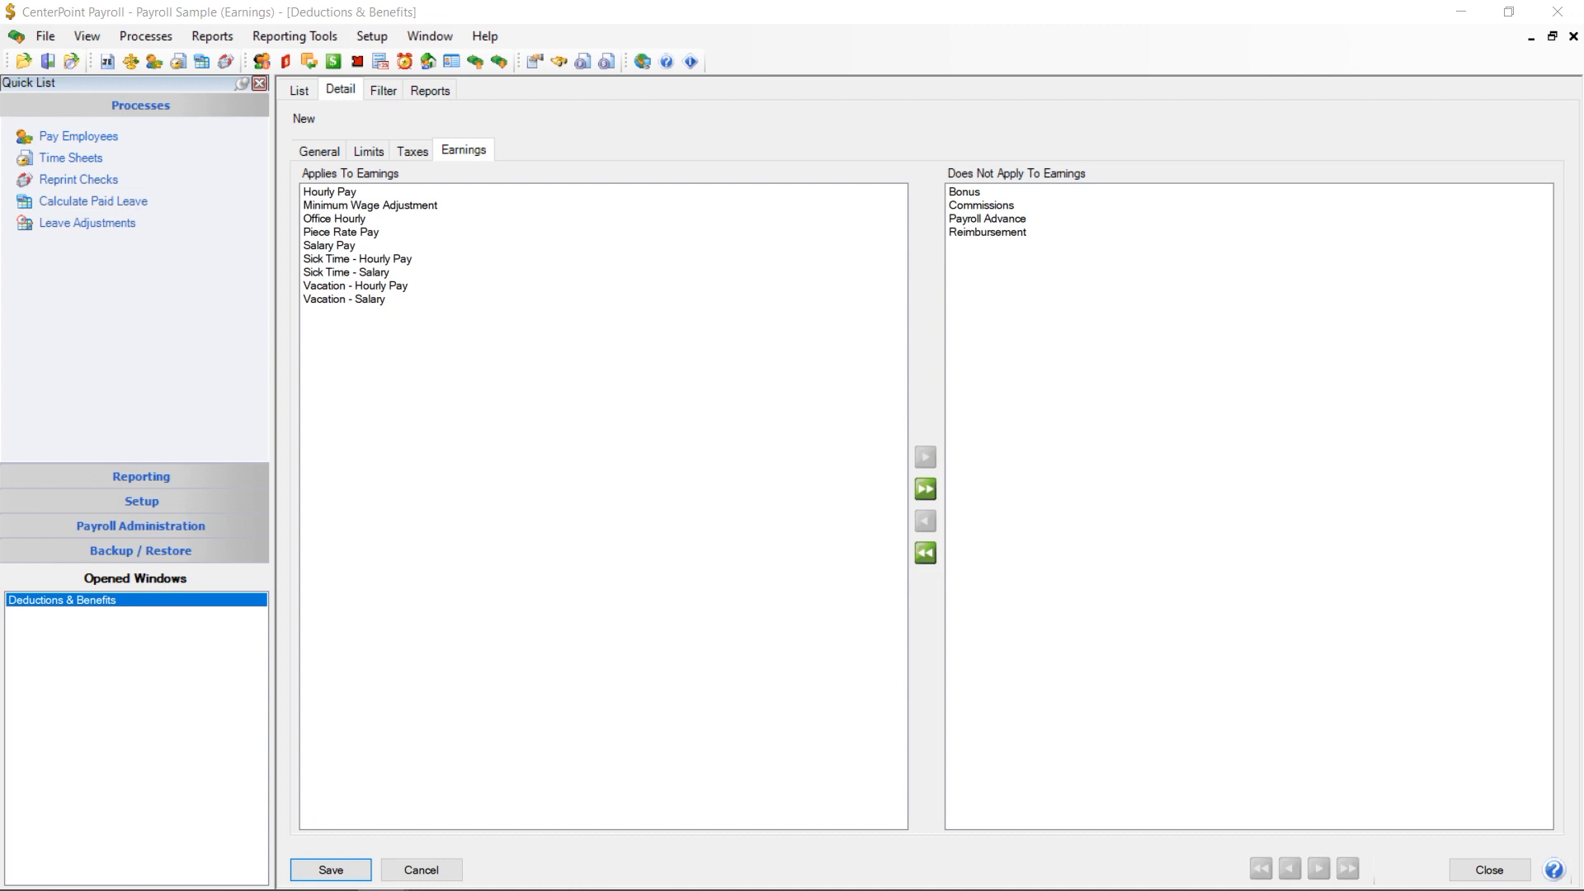
pyautogui.moveTo(1583, 170); pyautogui.dragTo(926, 229)
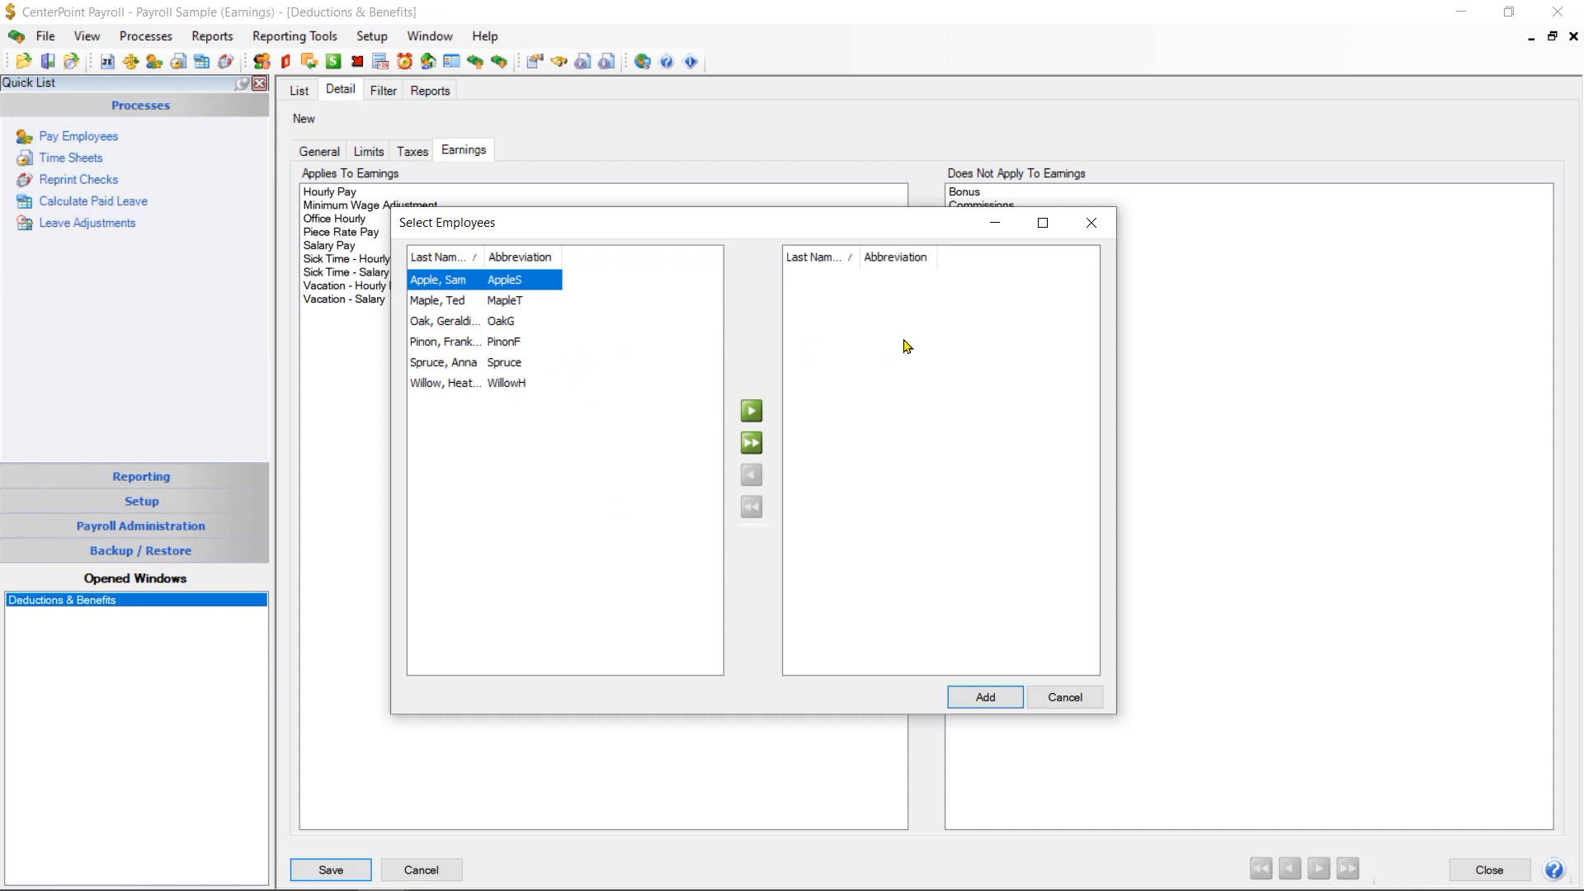
pyautogui.click(752, 412)
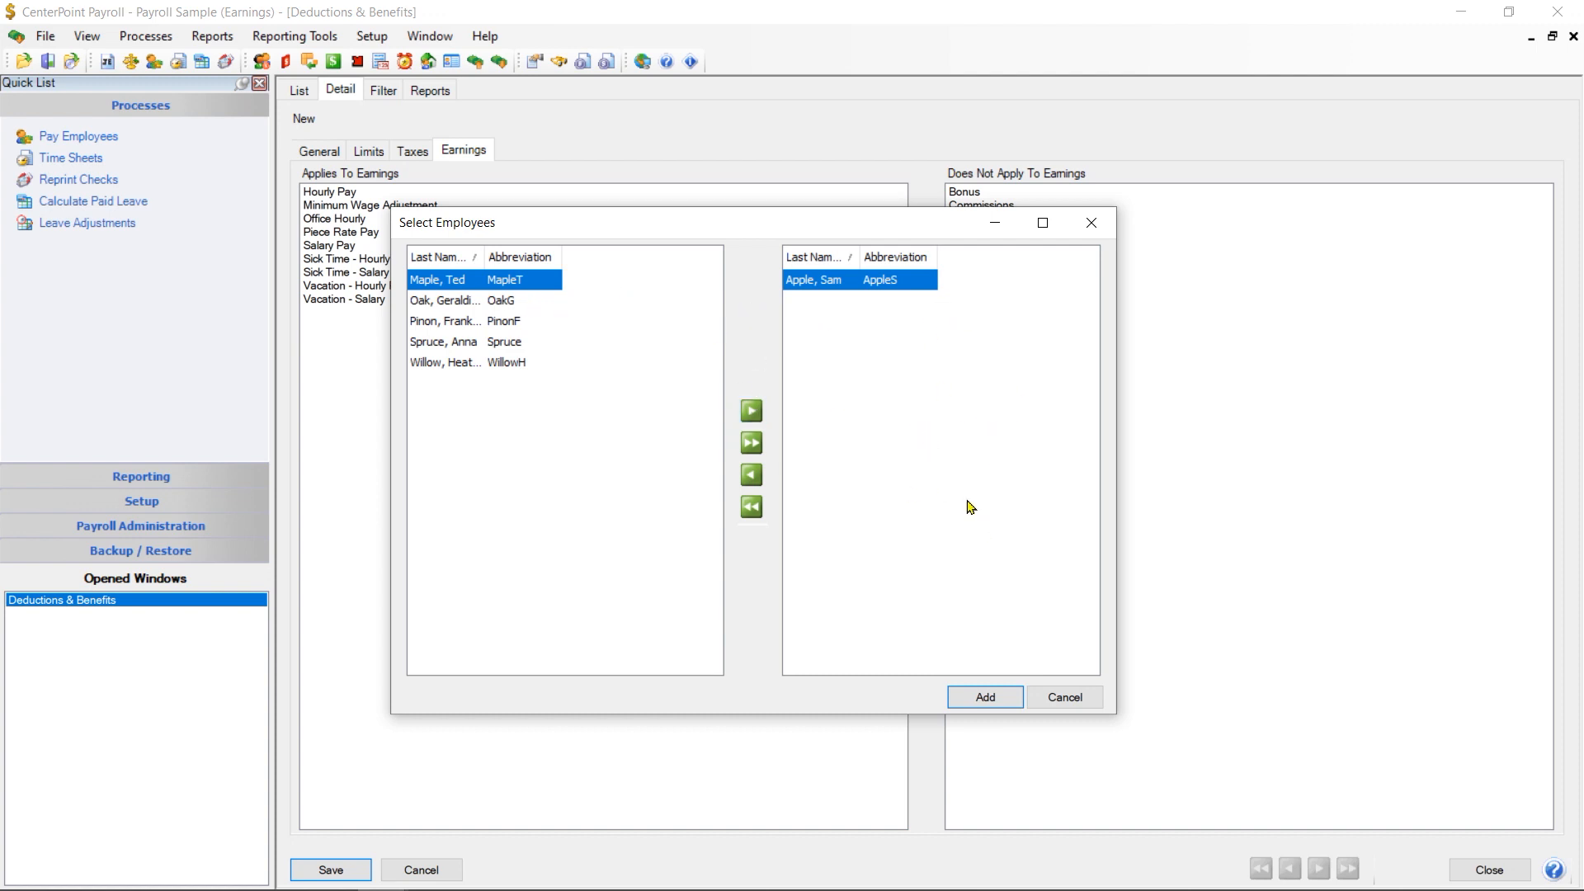
pyautogui.click(987, 700)
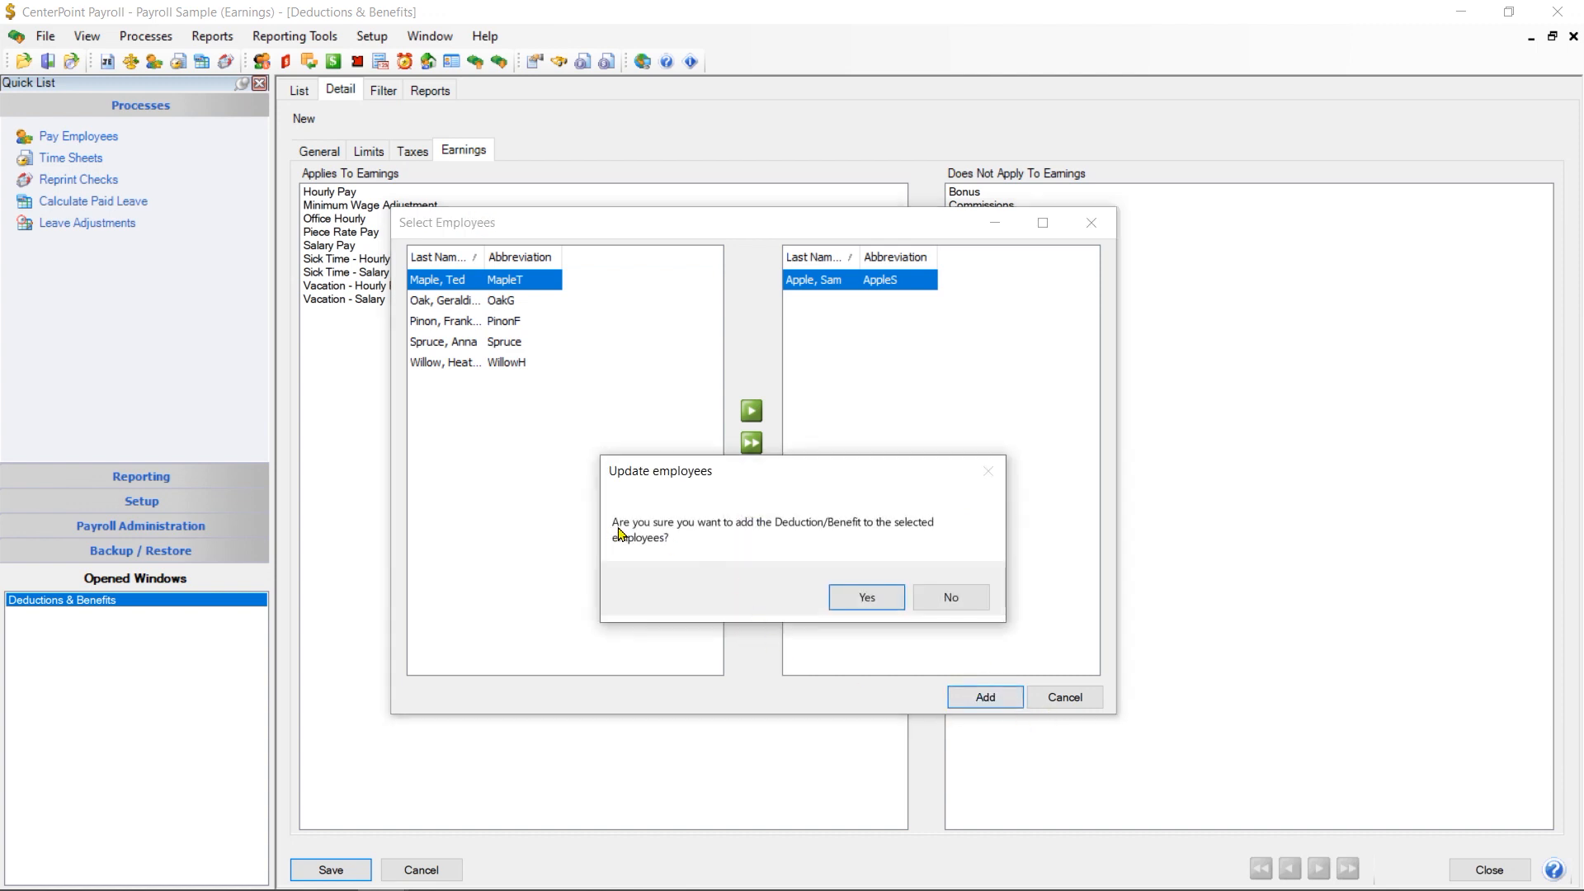
pyautogui.click(862, 599)
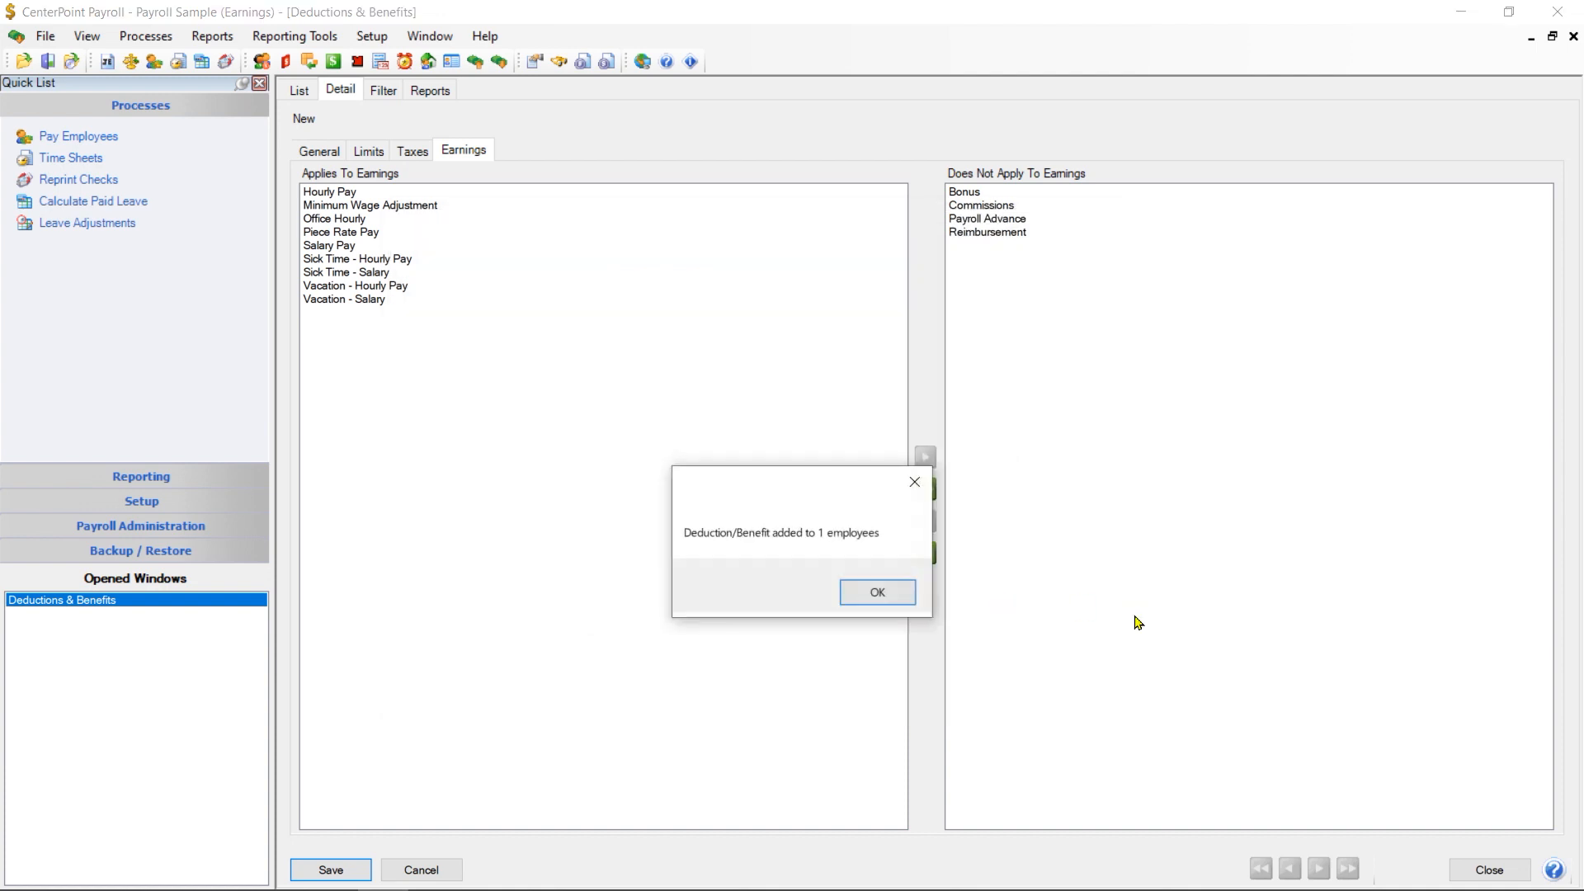
pyautogui.click(890, 599)
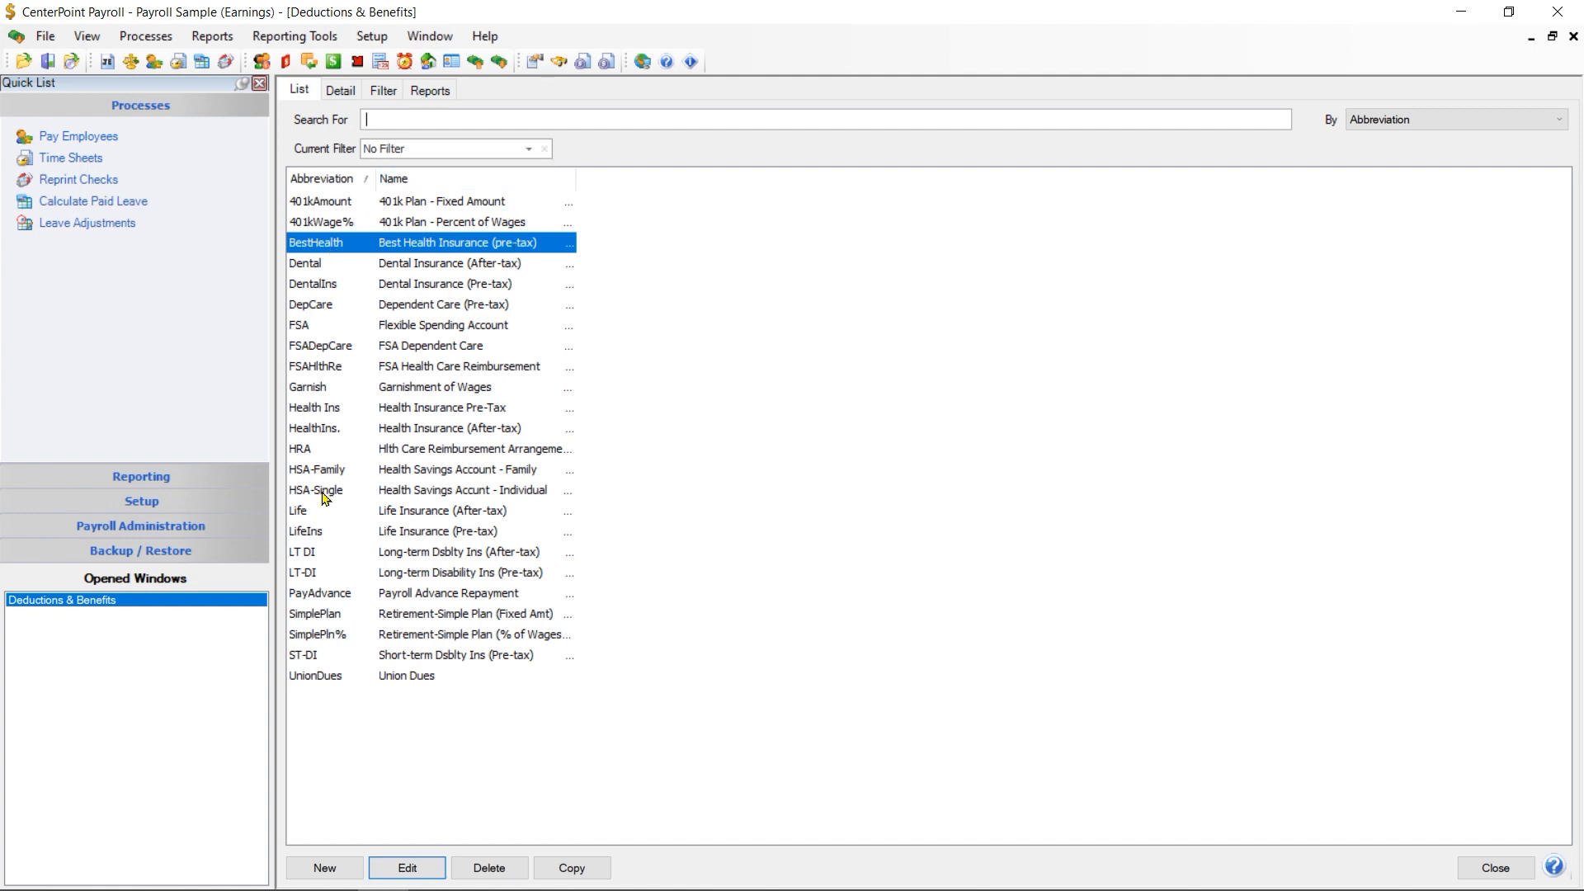
# Add Best Health Insurance (pre-tax) to the first remaining employee from the deductions list, and close the list.
pyautogui.rightClick(535, 249)
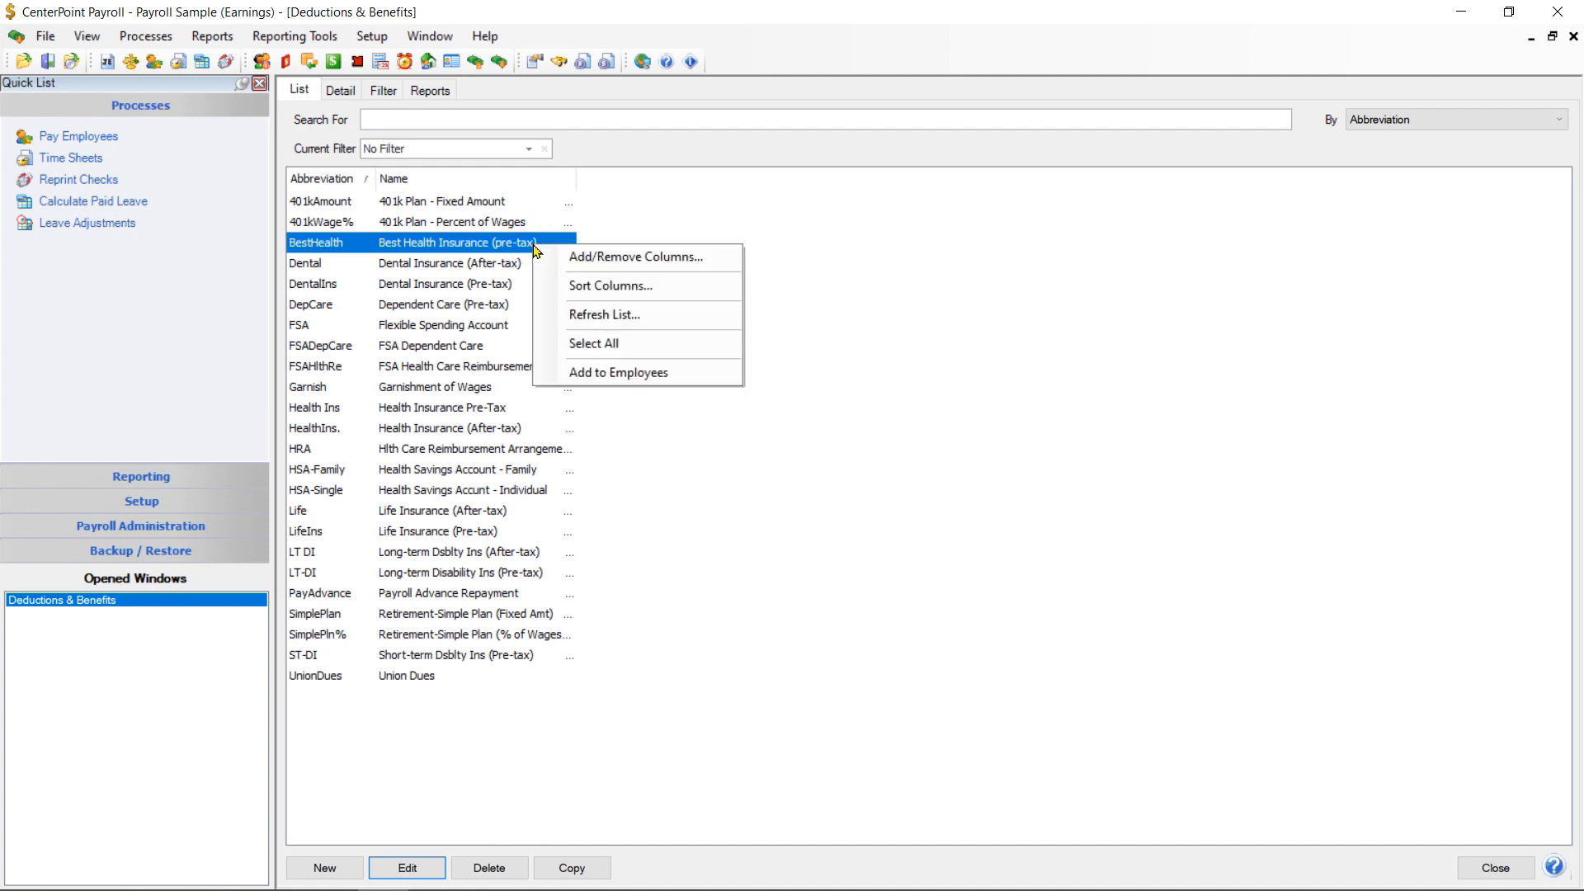
pyautogui.click(591, 376)
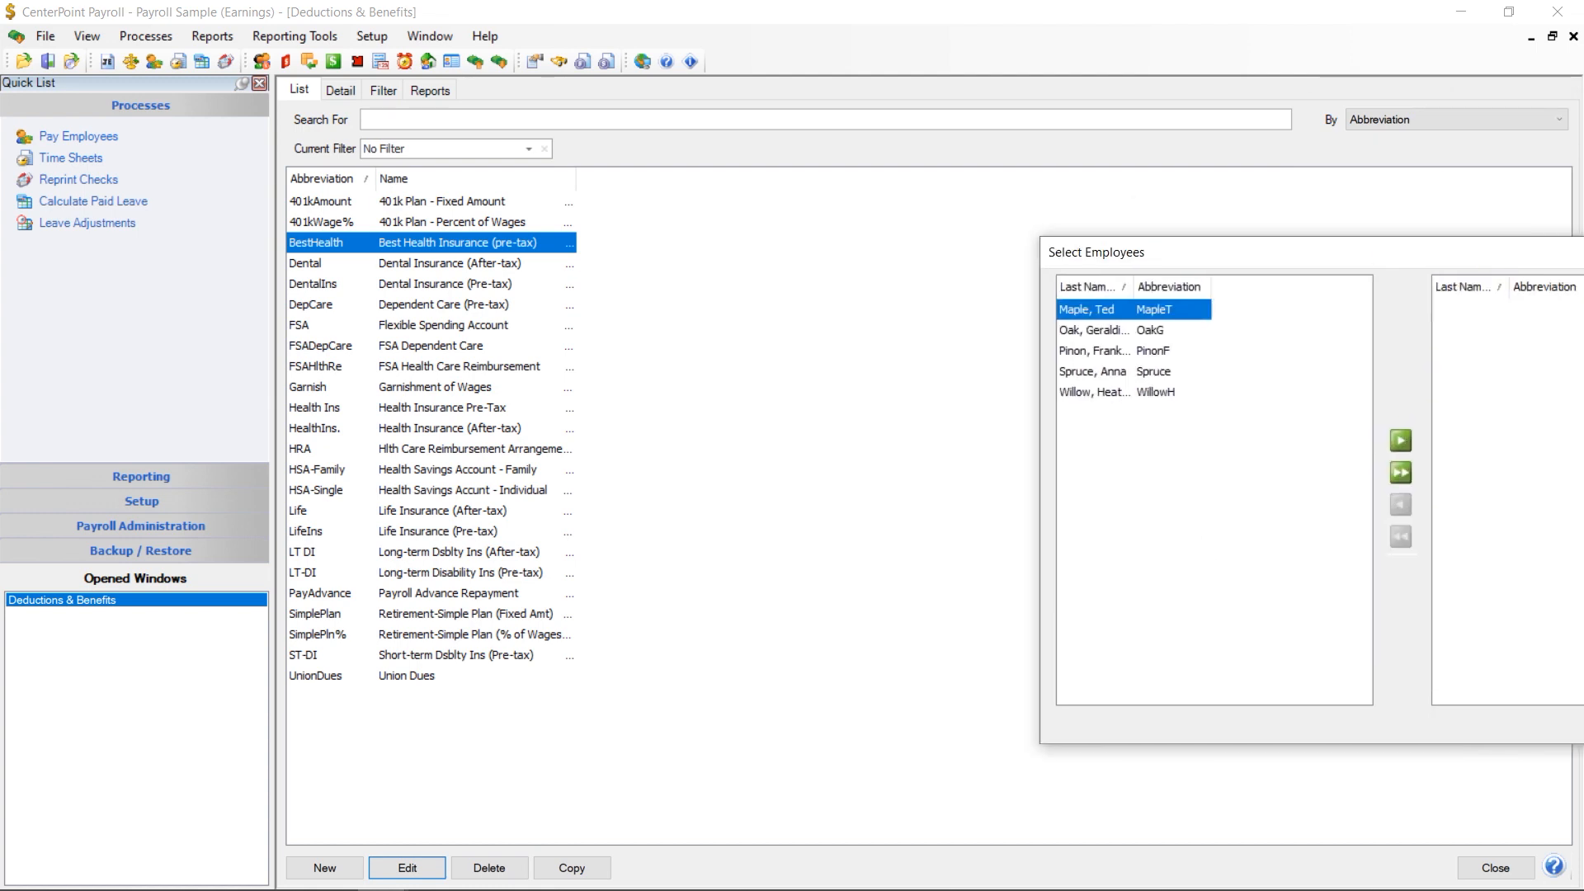
pyautogui.moveTo(1450, 264); pyautogui.dragTo(908, 152)
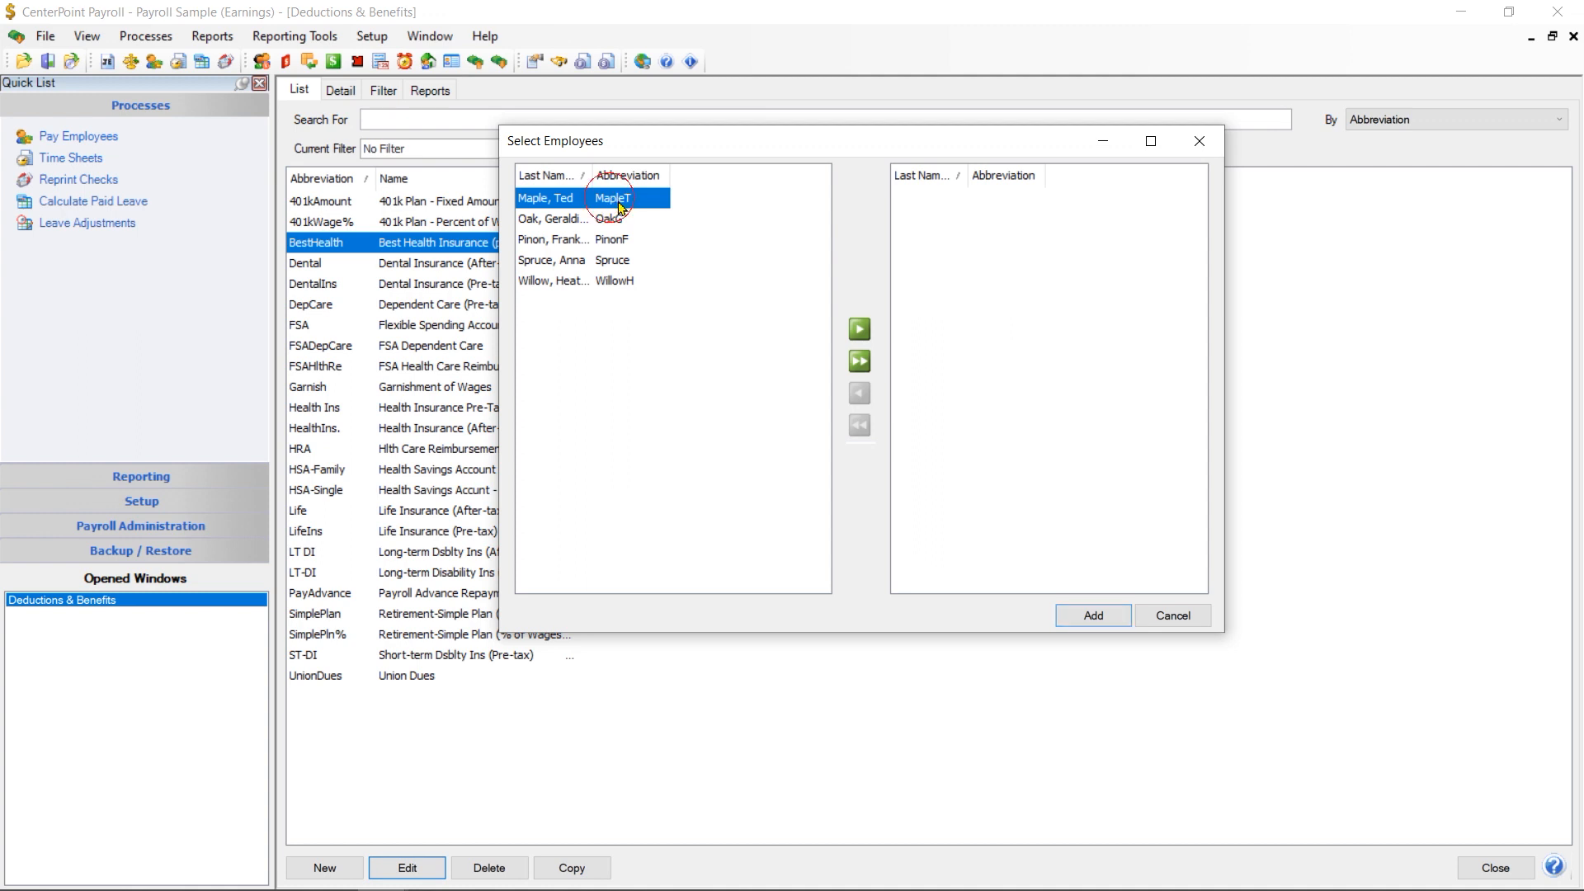
pyautogui.click(859, 329)
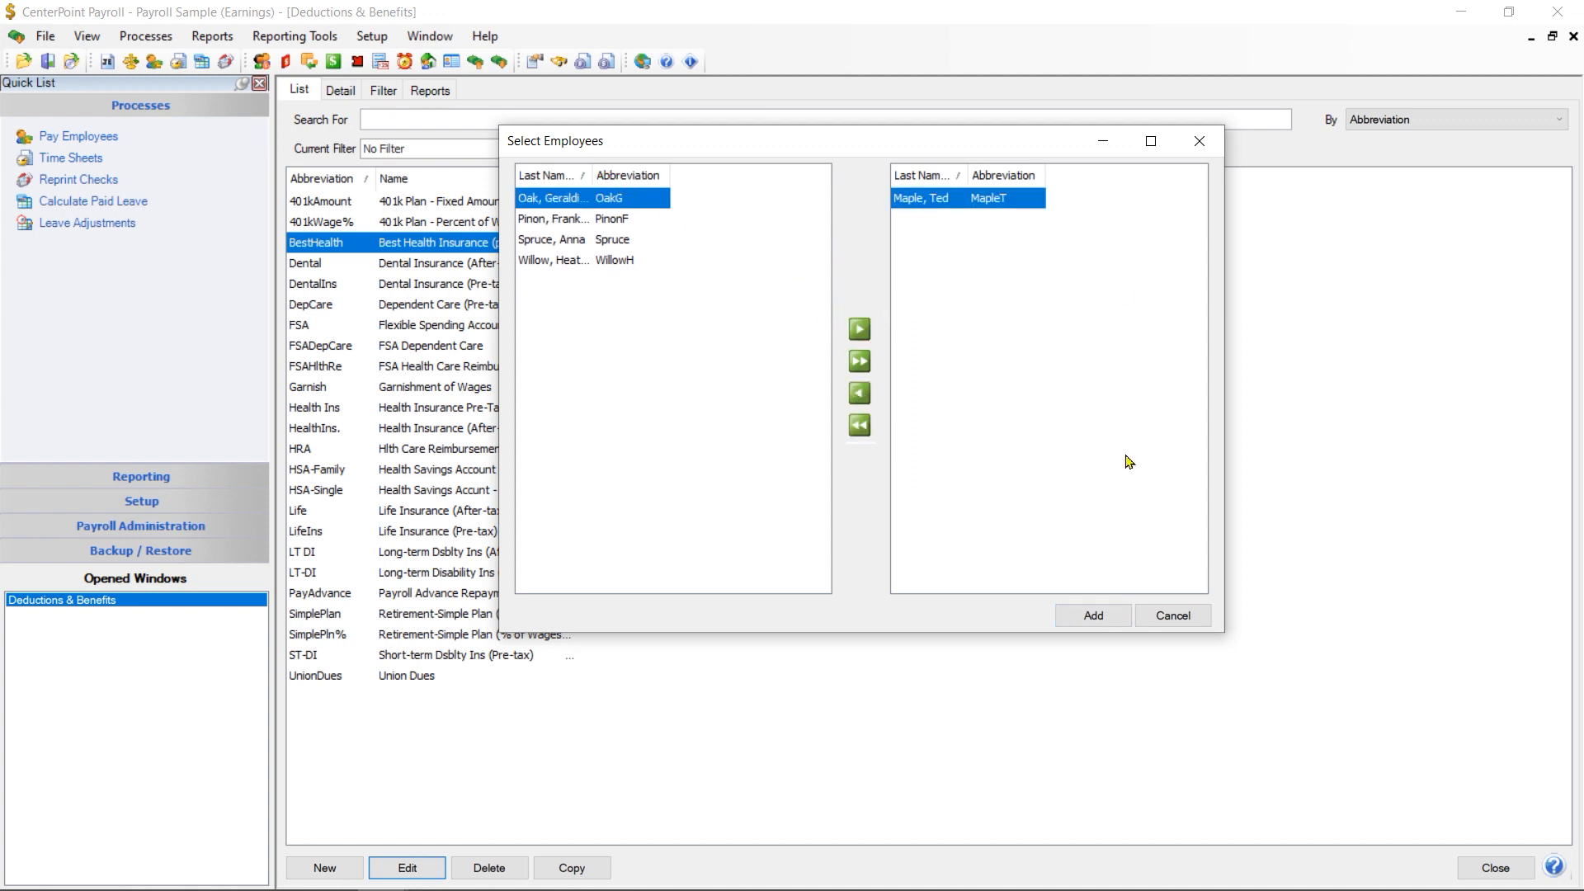
pyautogui.click(1093, 616)
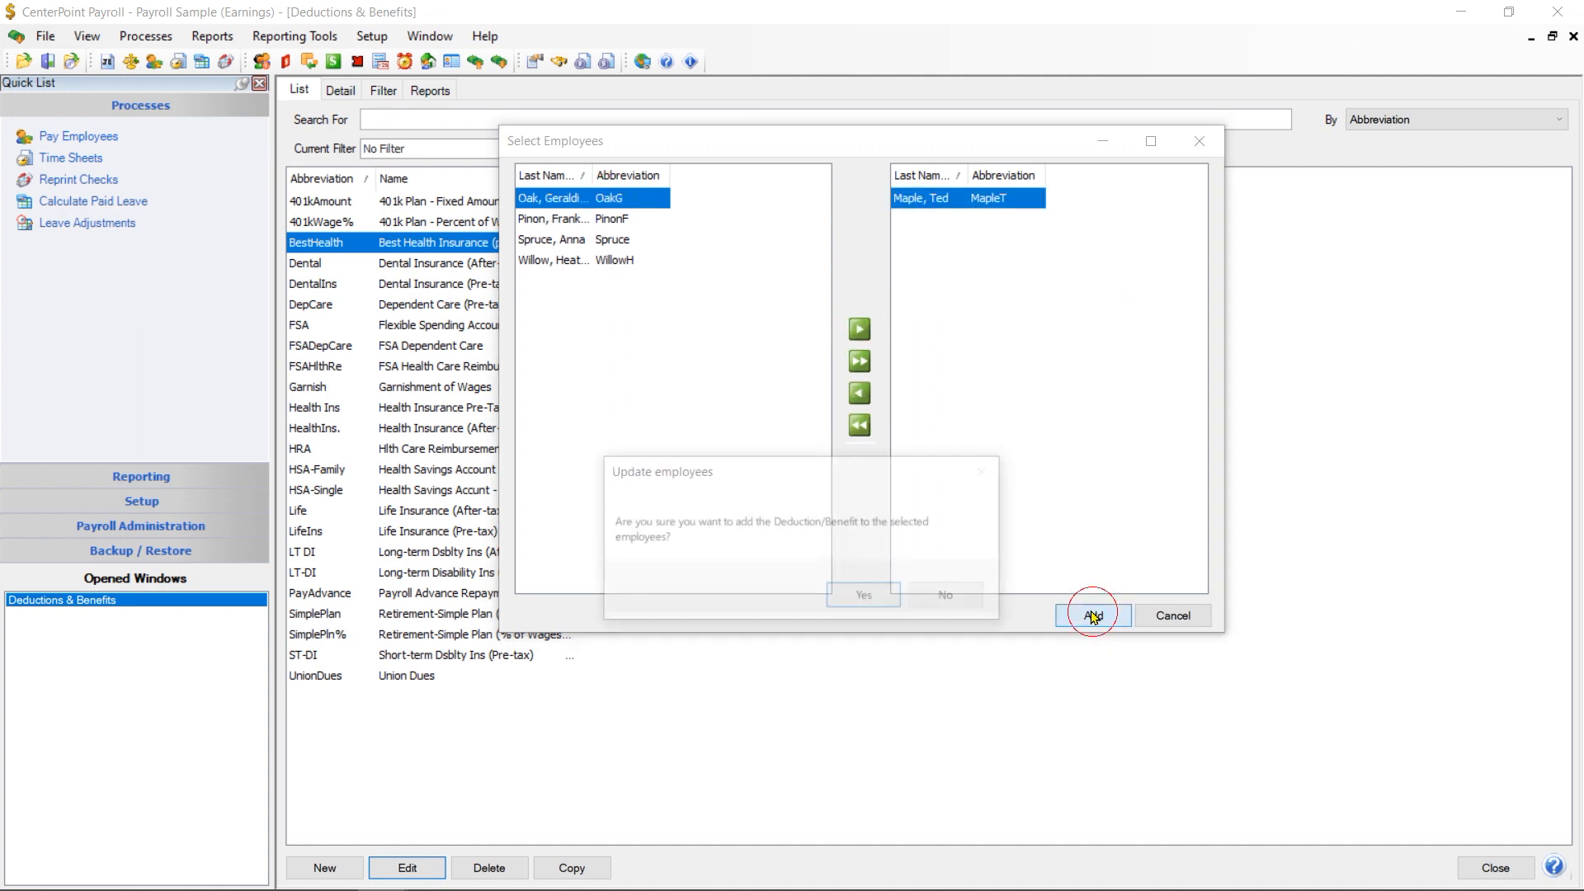
pyautogui.click(862, 596)
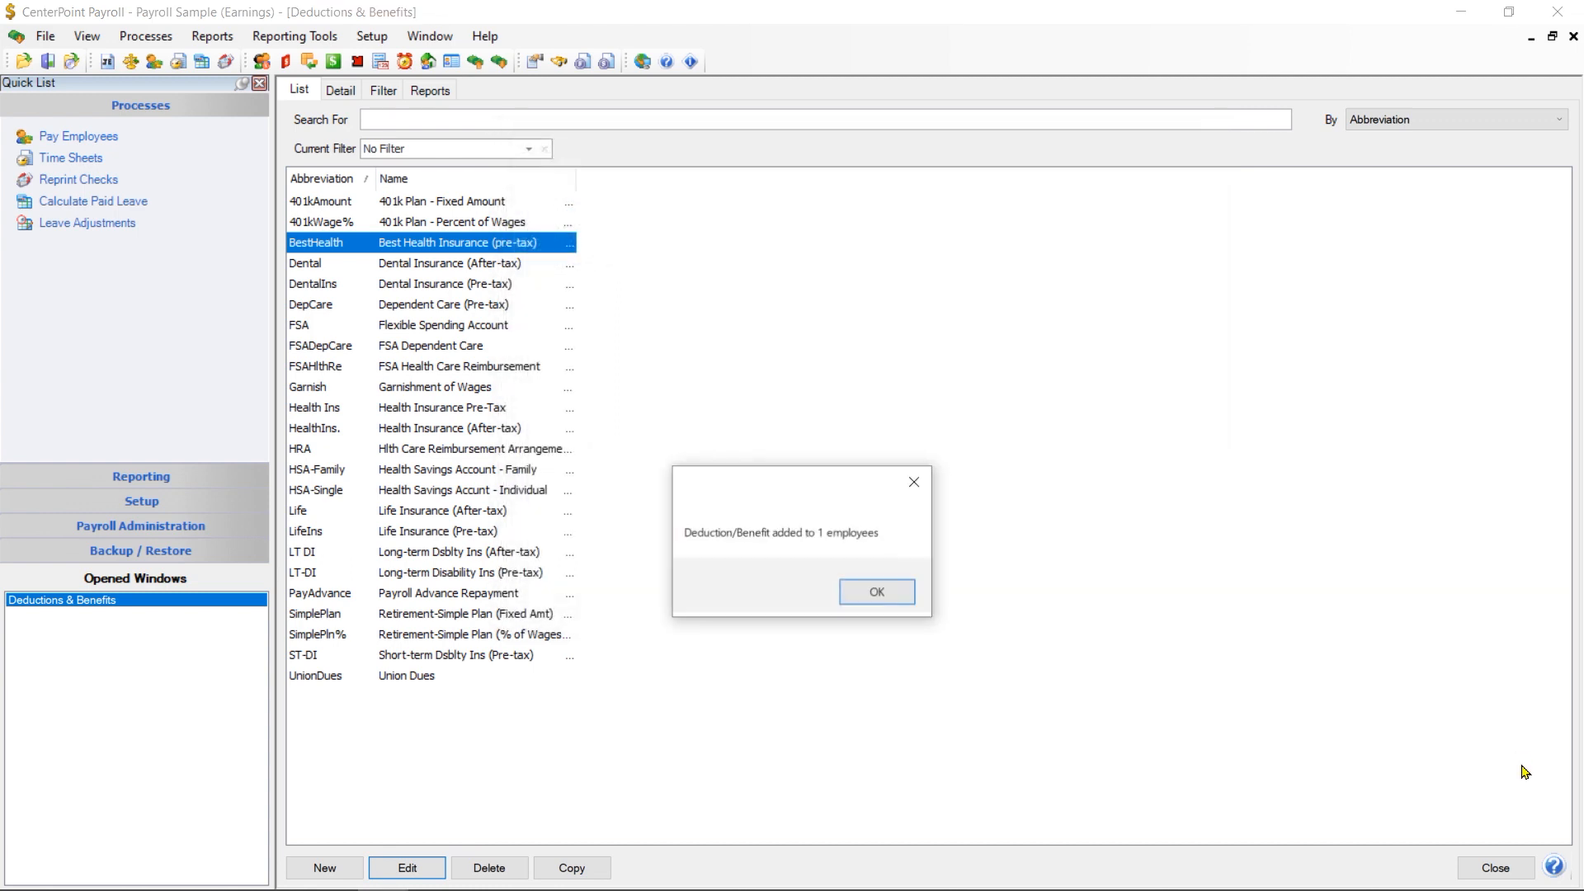
pyautogui.click(893, 586)
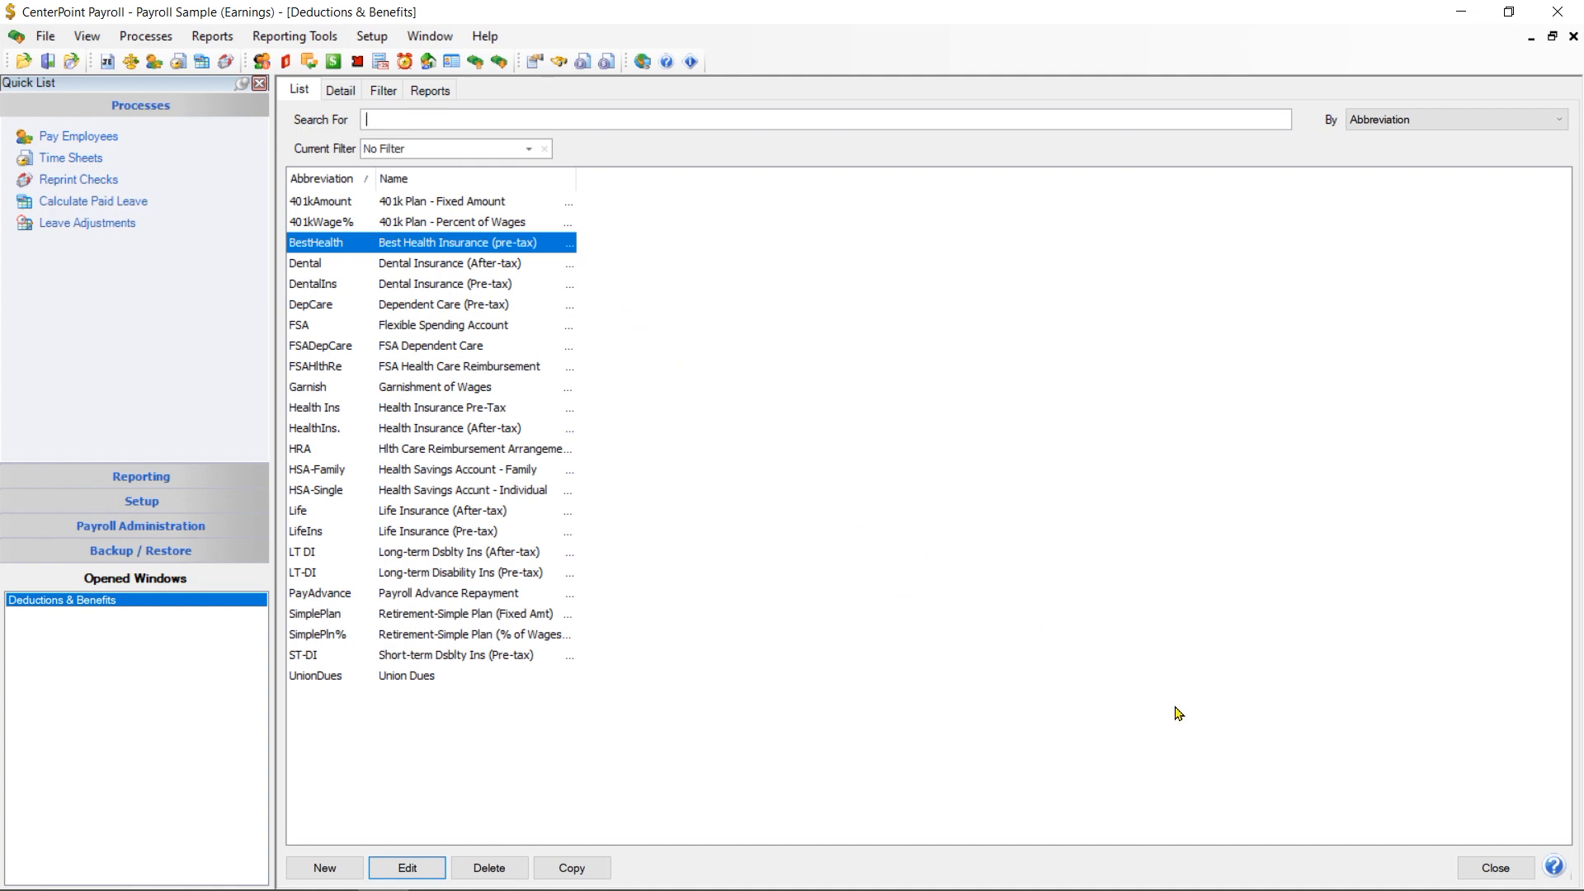
pyautogui.click(1474, 869)
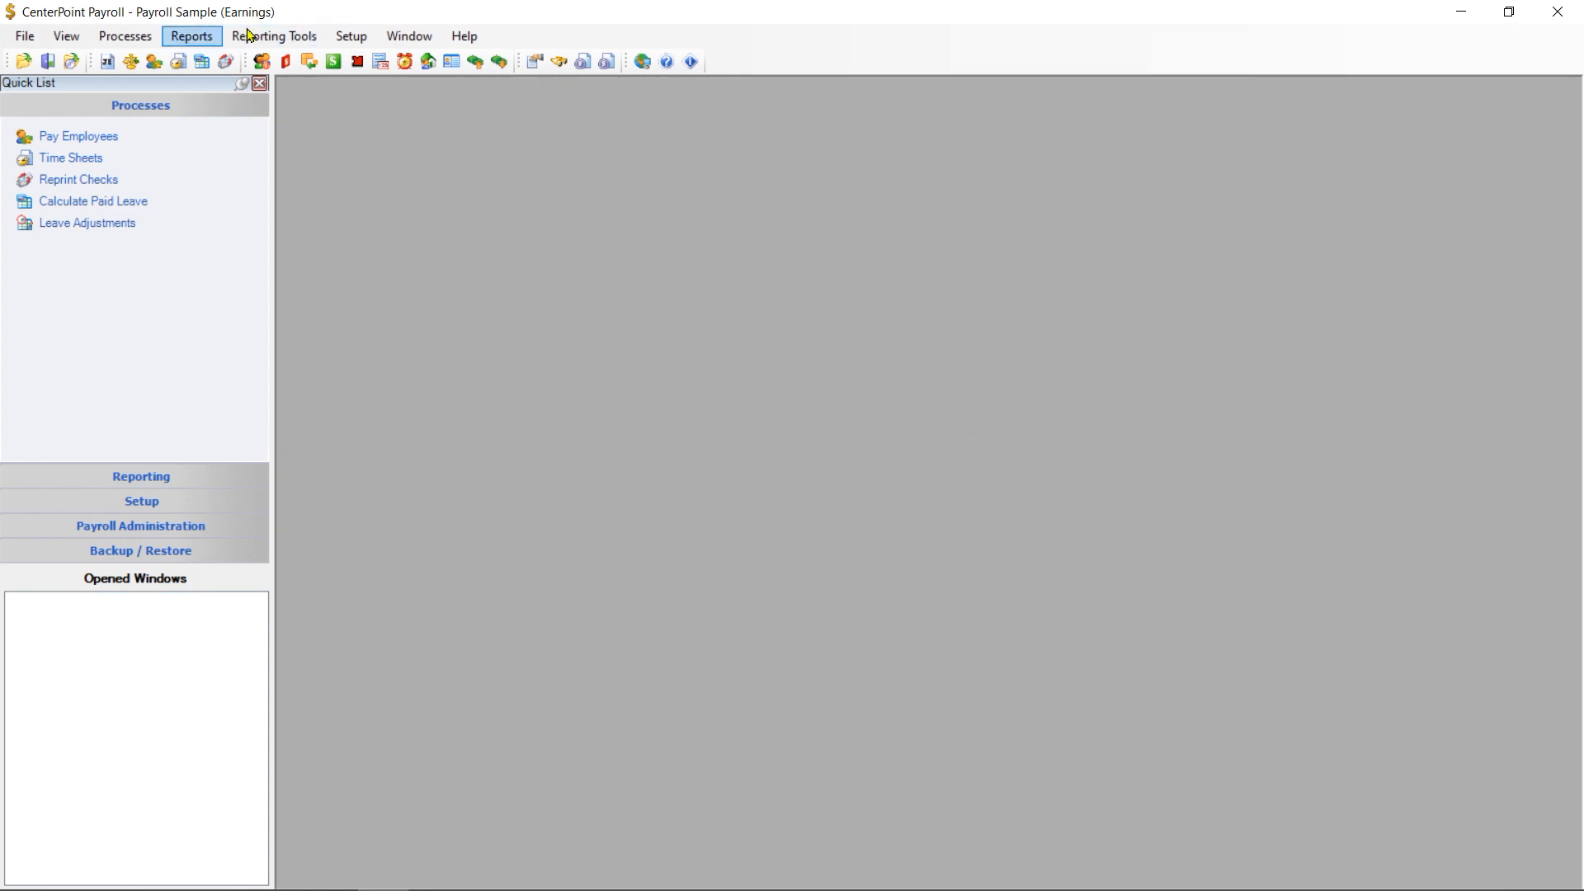
# Open the Midwest Sports employer record for editing and show its deductions and benefits.
pyautogui.click(357, 62)
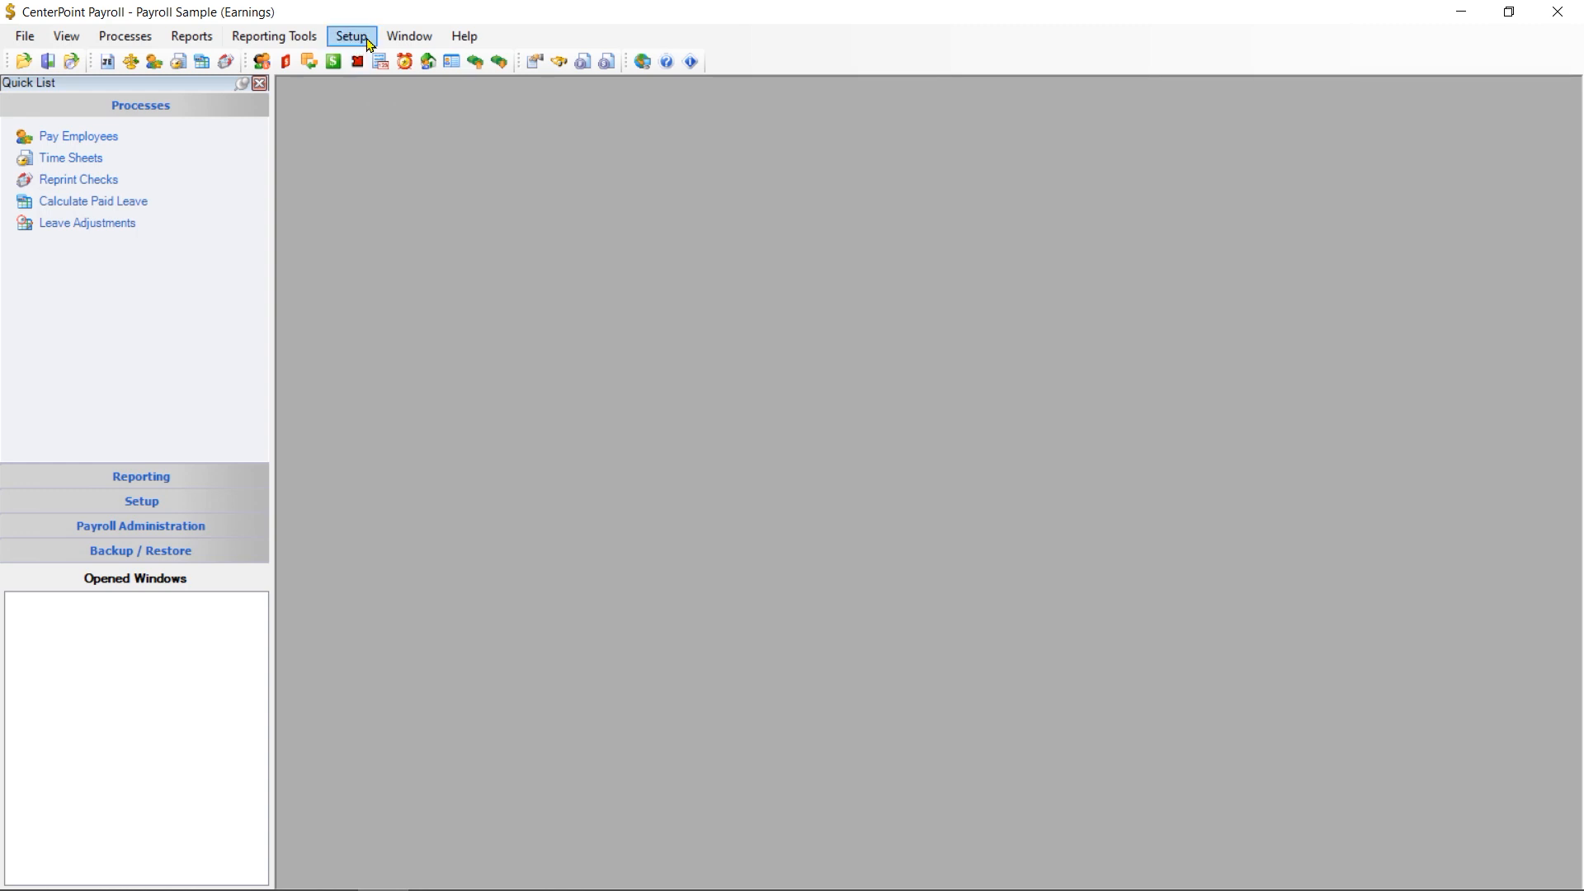
pyautogui.click(368, 43)
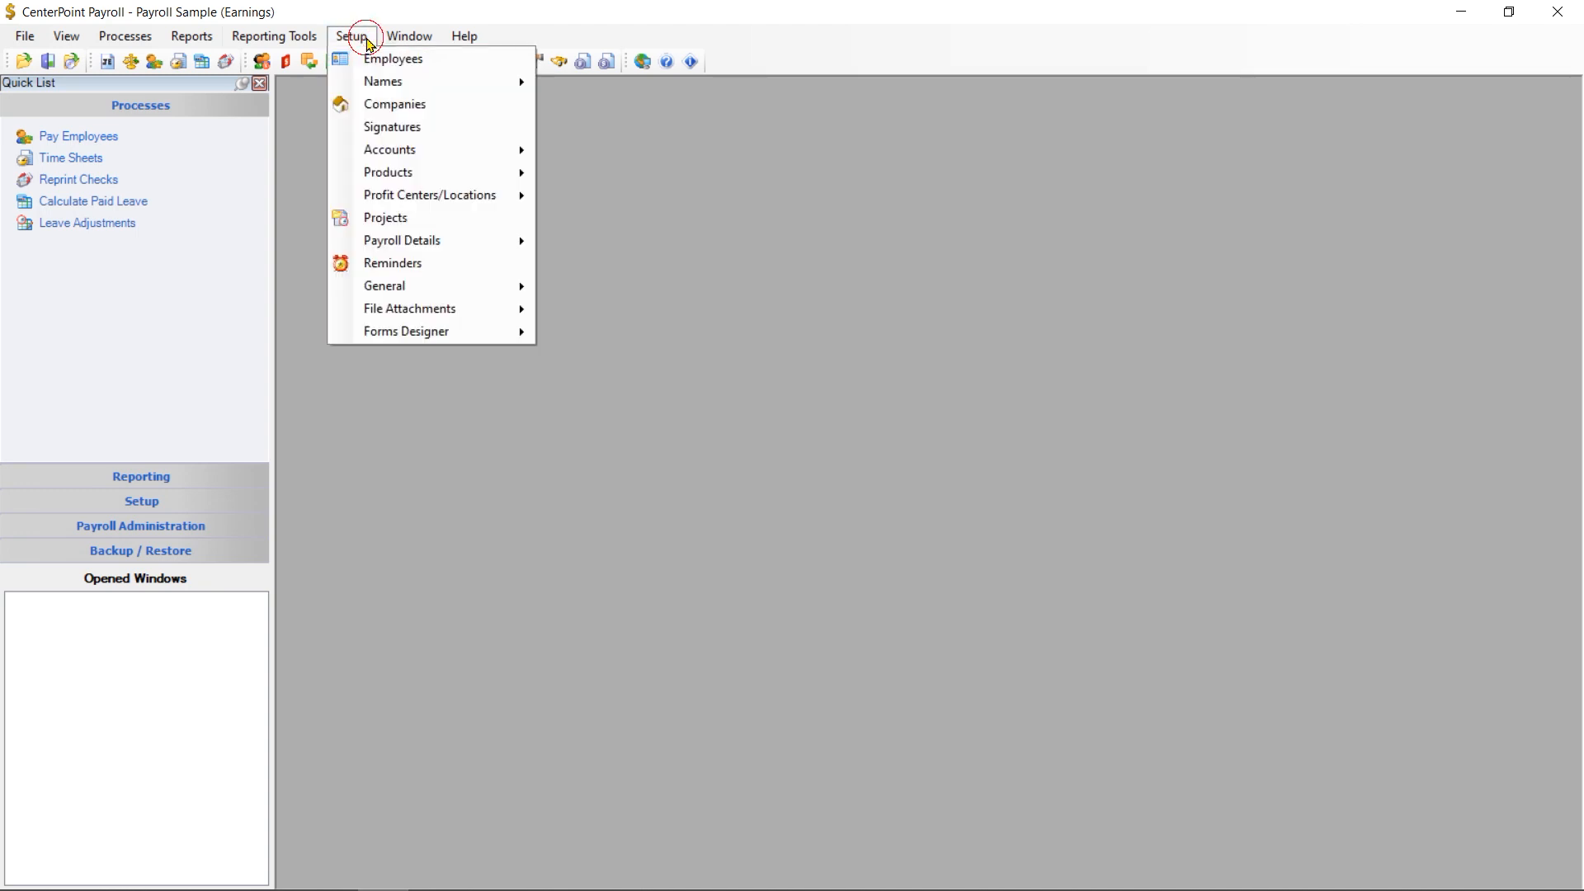
pyautogui.moveTo(397, 251)
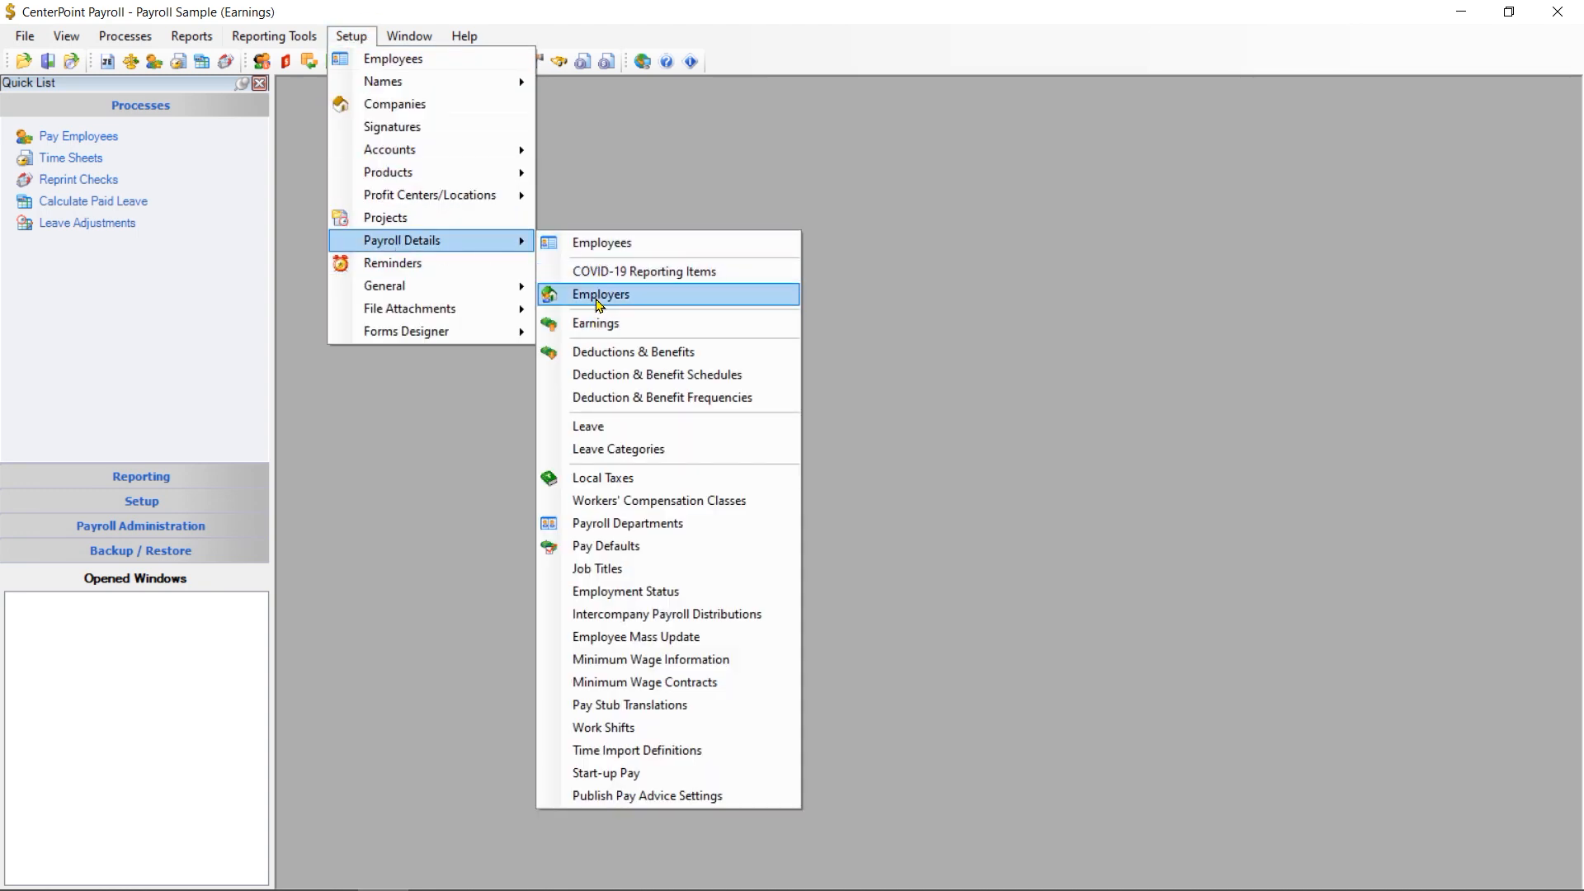
pyautogui.click(600, 299)
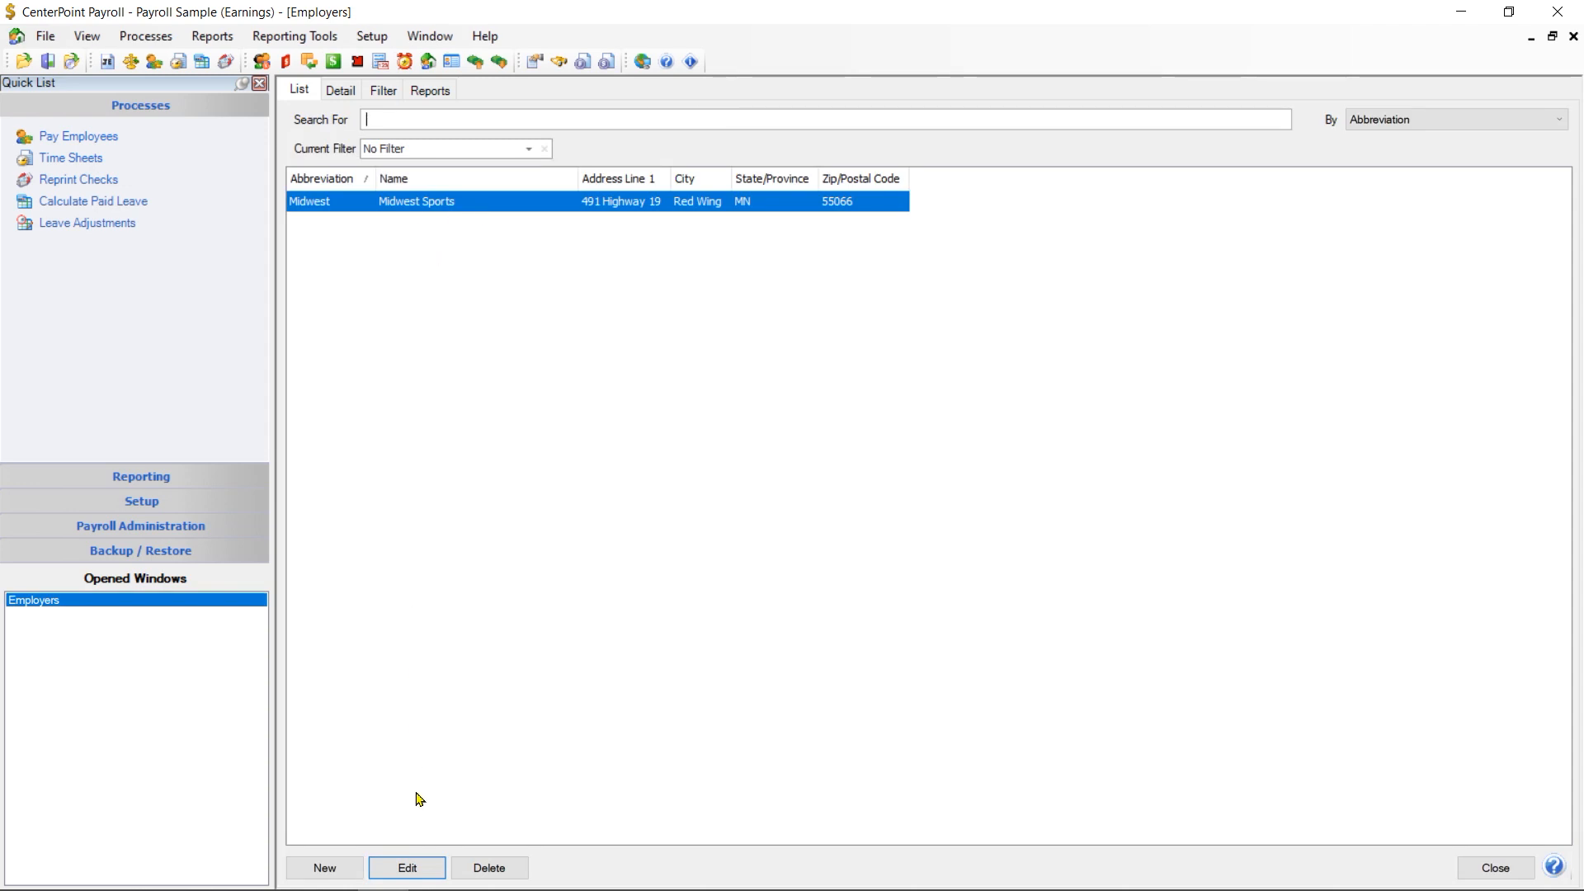
pyautogui.click(416, 875)
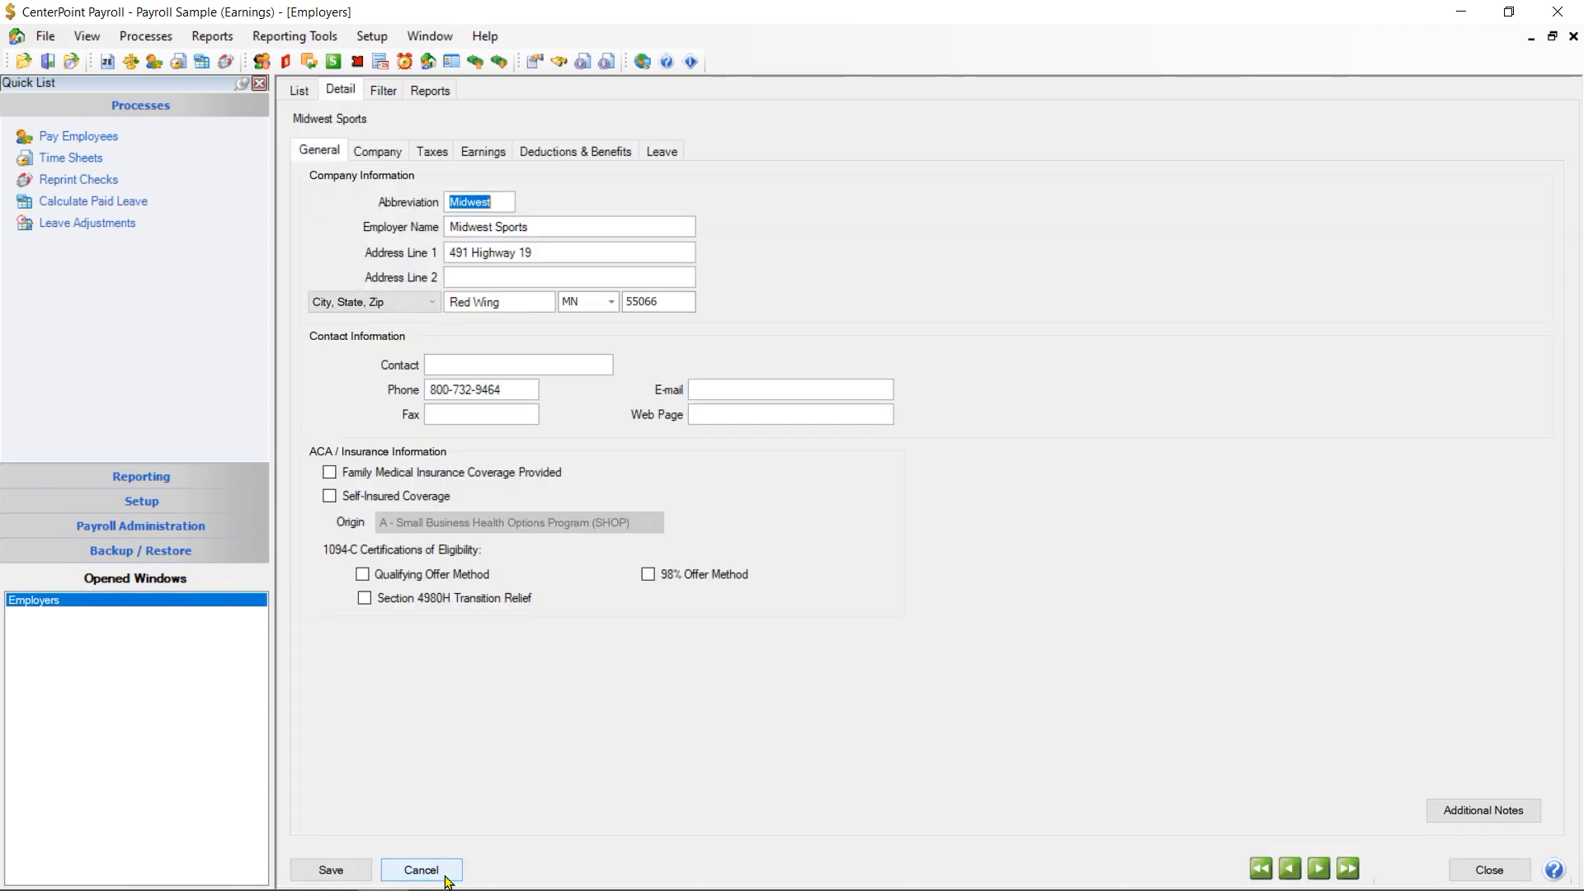
pyautogui.click(537, 152)
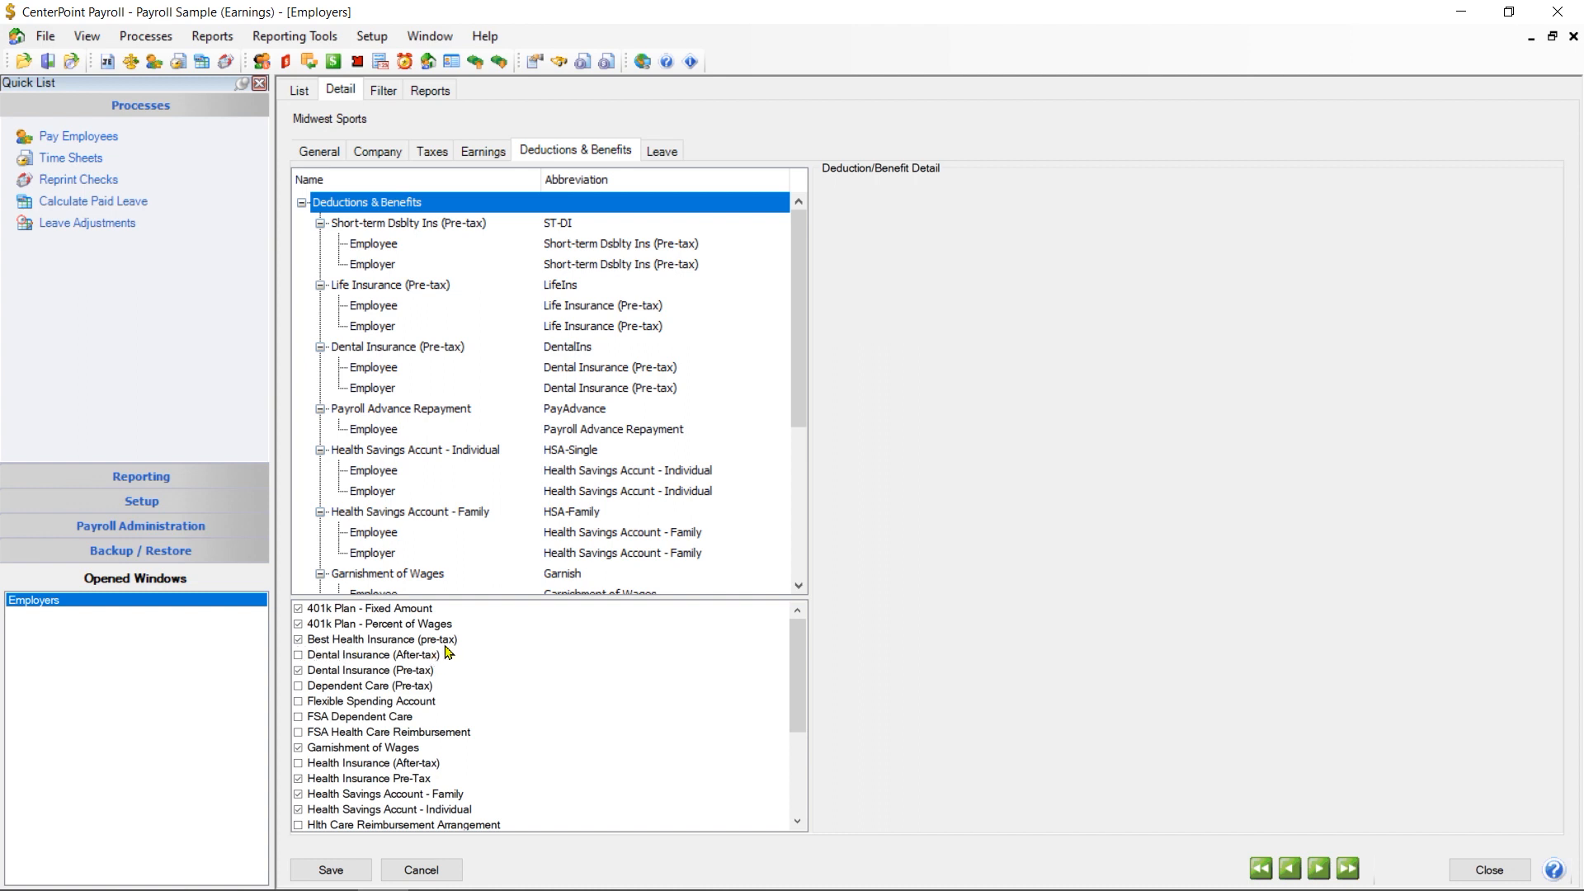
# Review the liability account and employer details of Best Health Insurance (pre-tax), and save the employer record.
pyautogui.moveTo(796, 332); pyautogui.dragTo(794, 388)
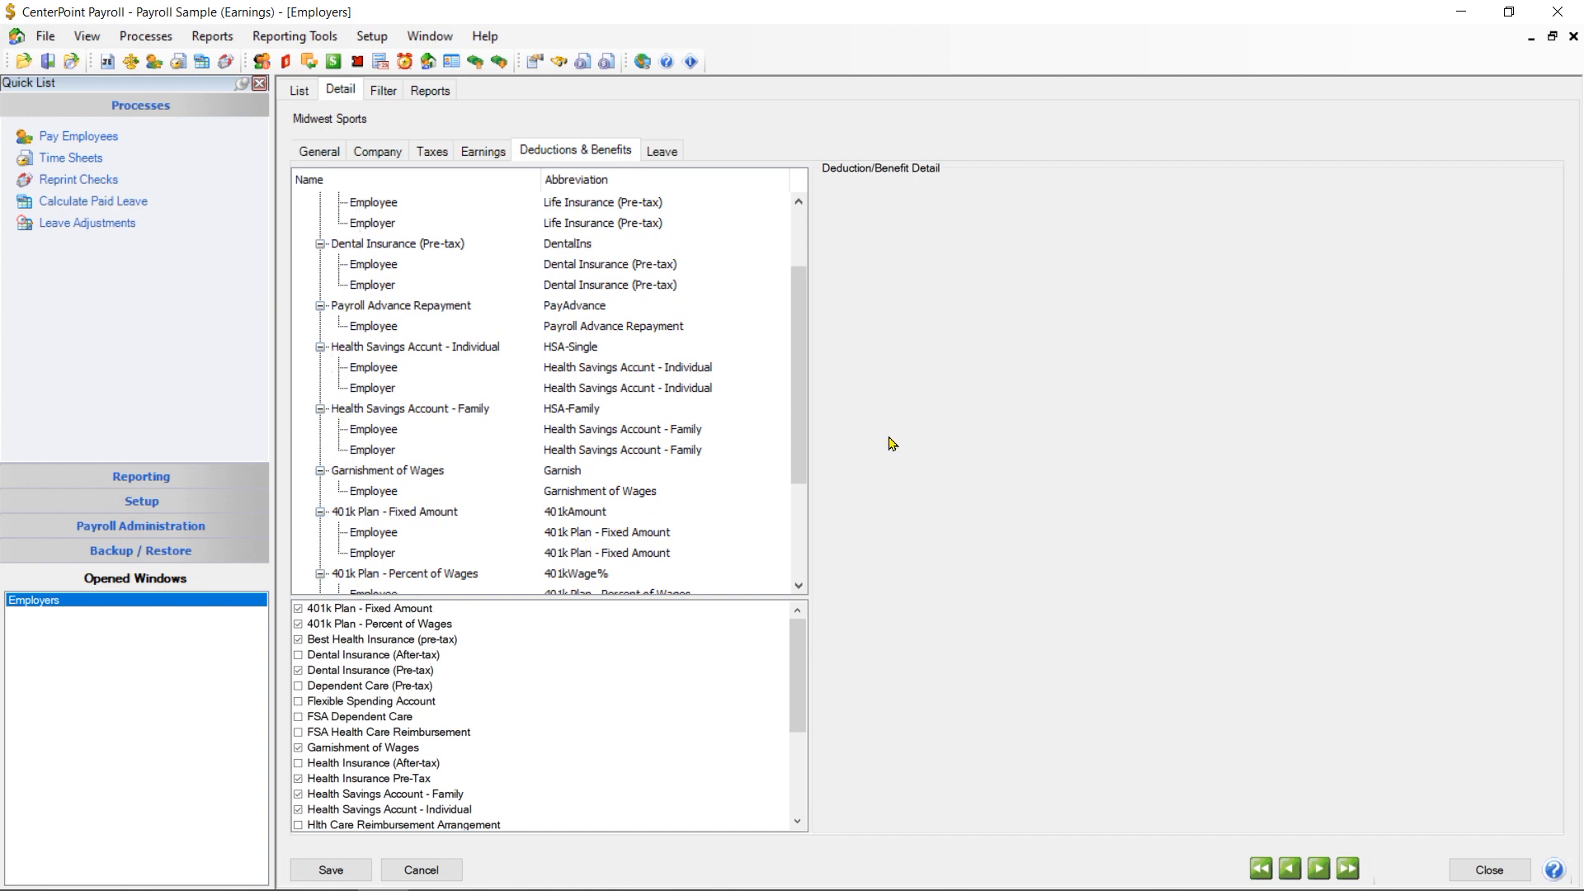
pyautogui.moveTo(792, 354); pyautogui.dragTo(766, 514)
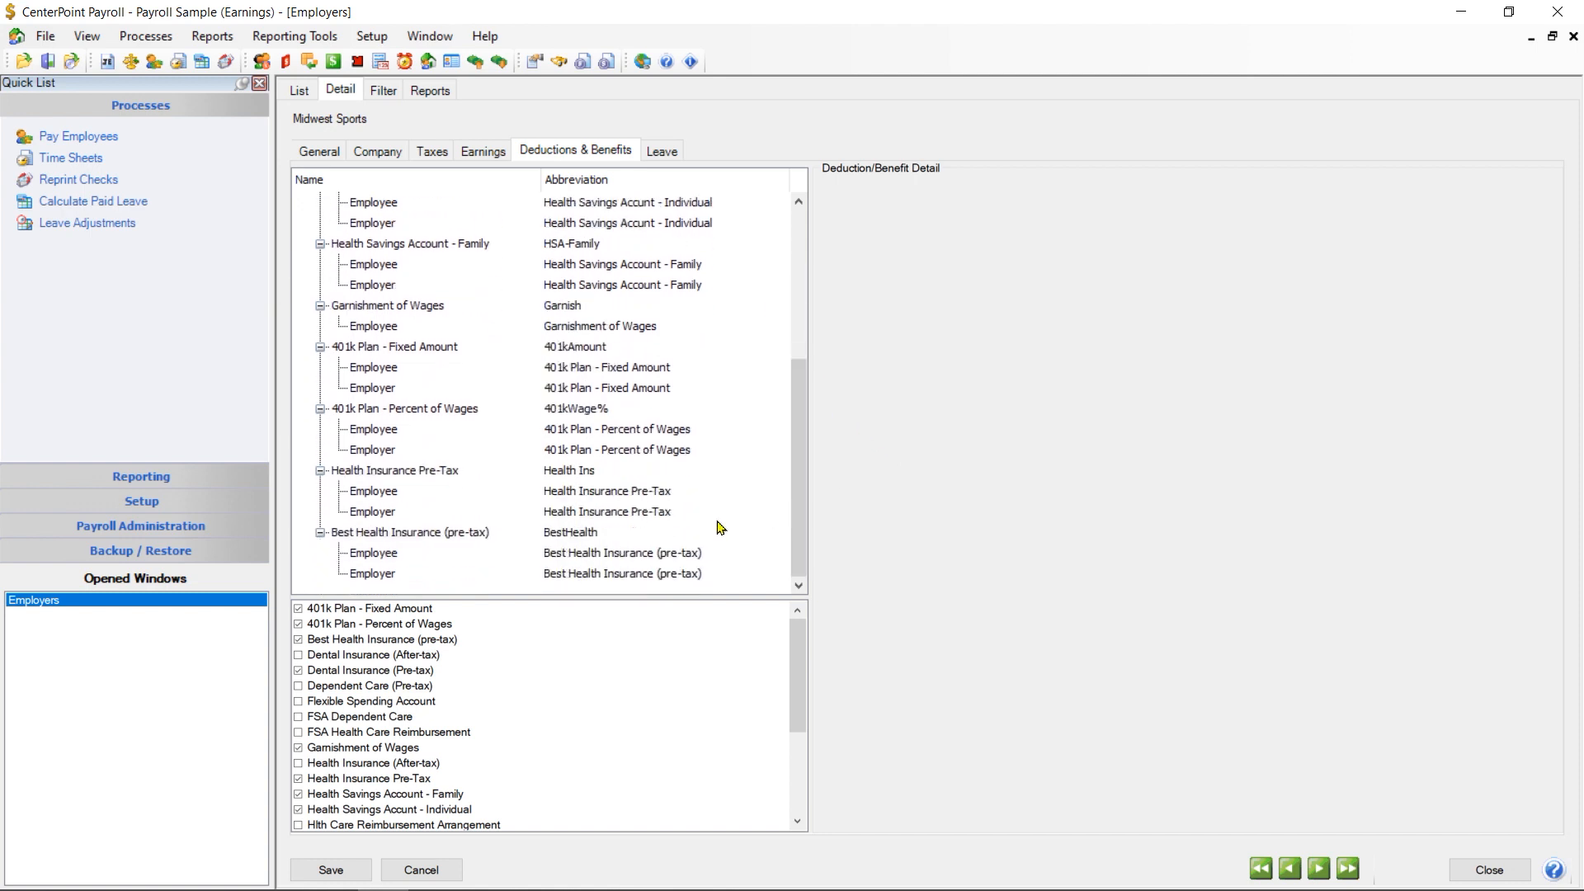
pyautogui.click(427, 536)
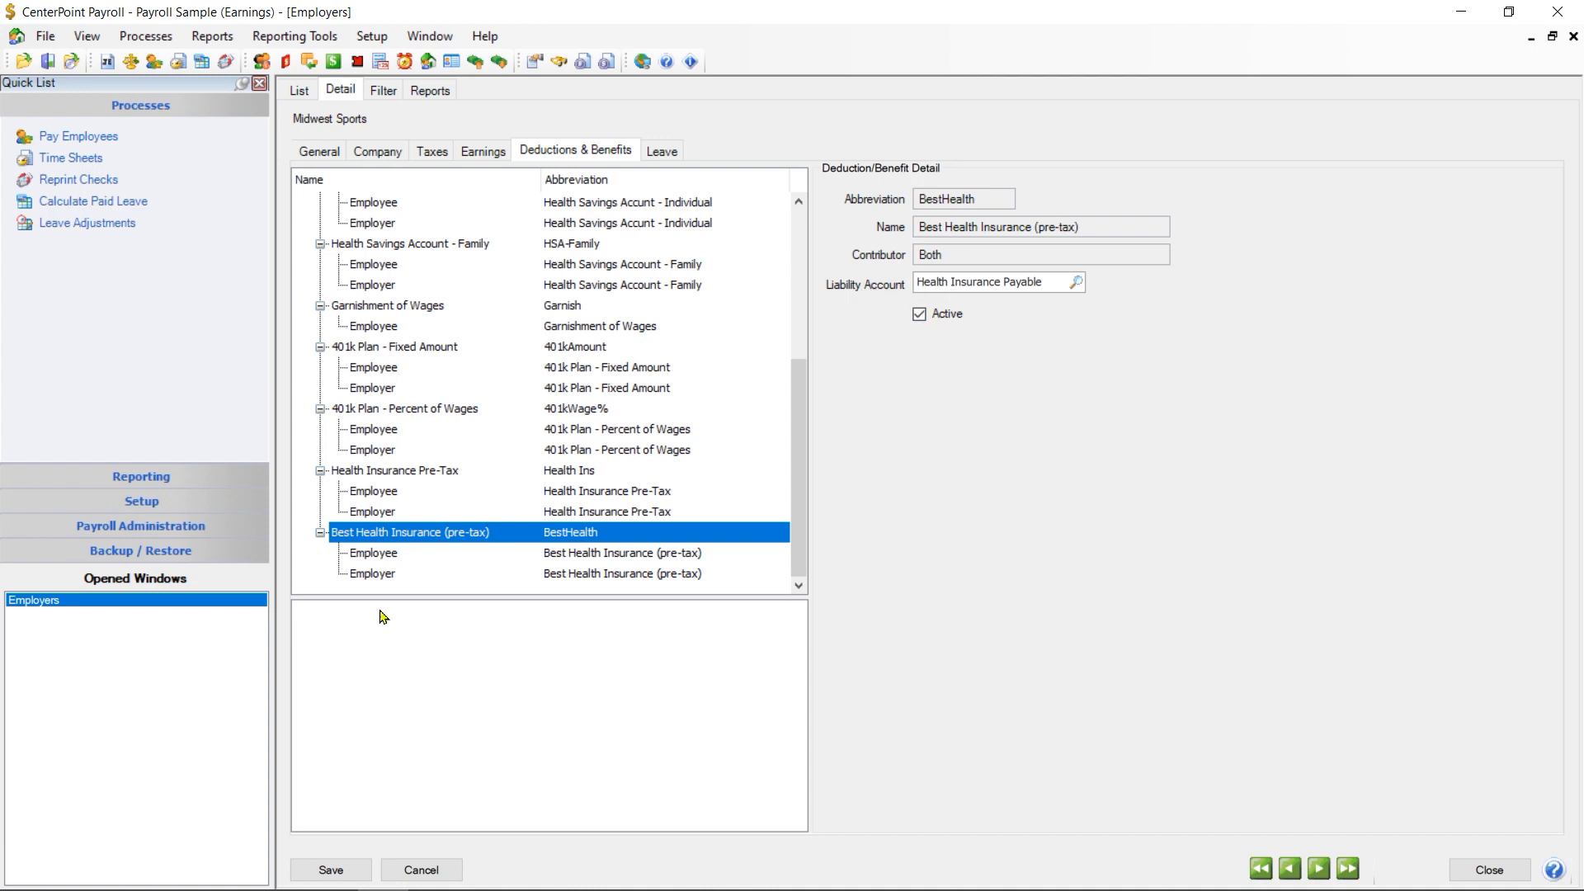
pyautogui.click(602, 575)
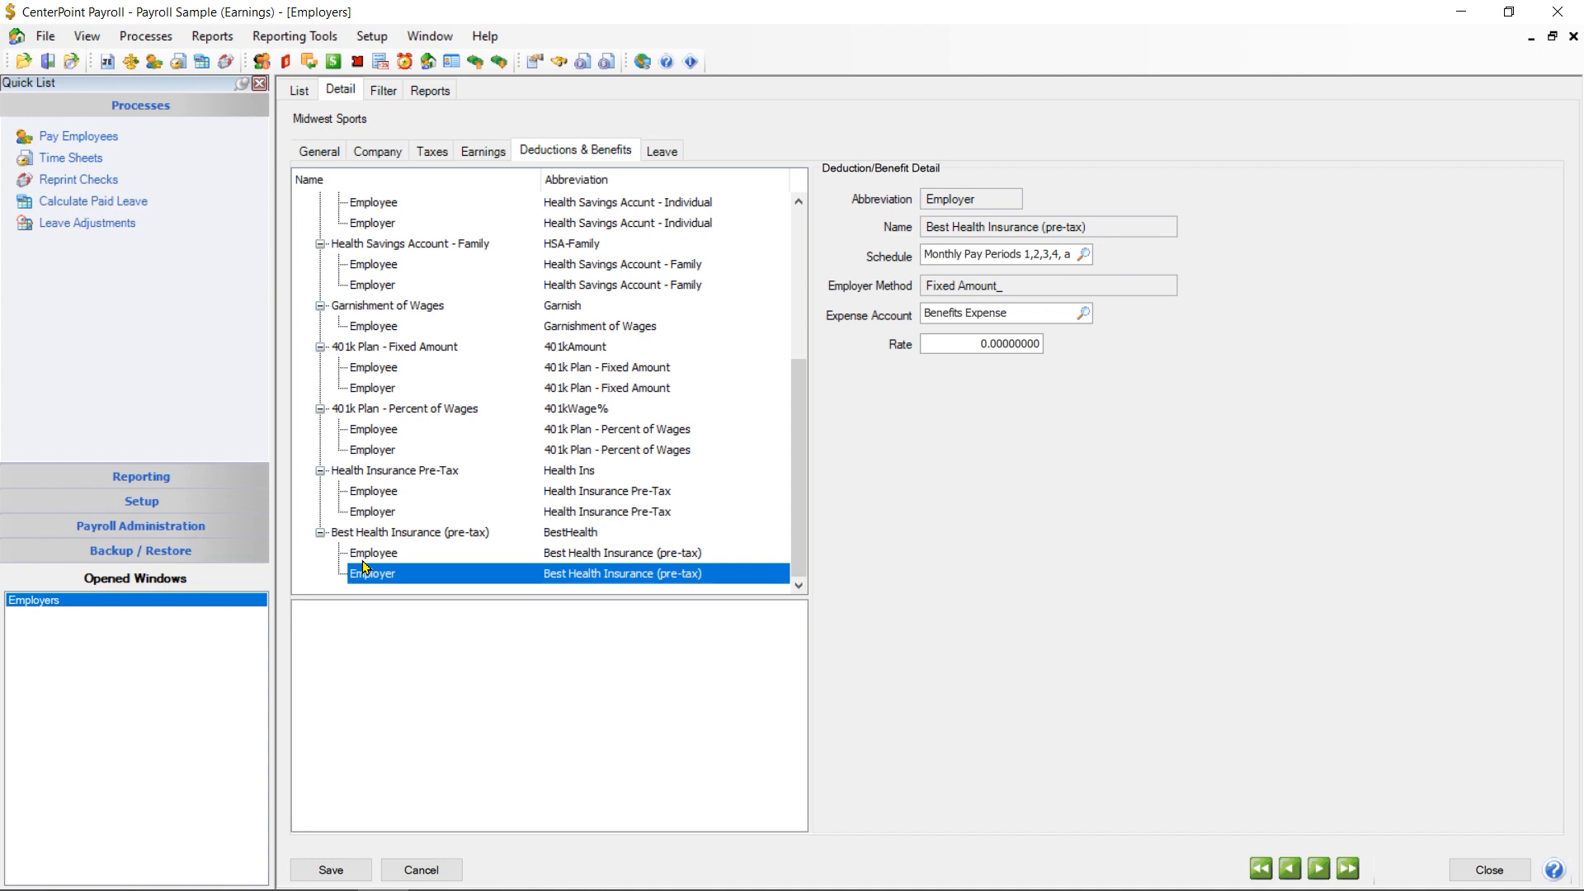
pyautogui.click(329, 868)
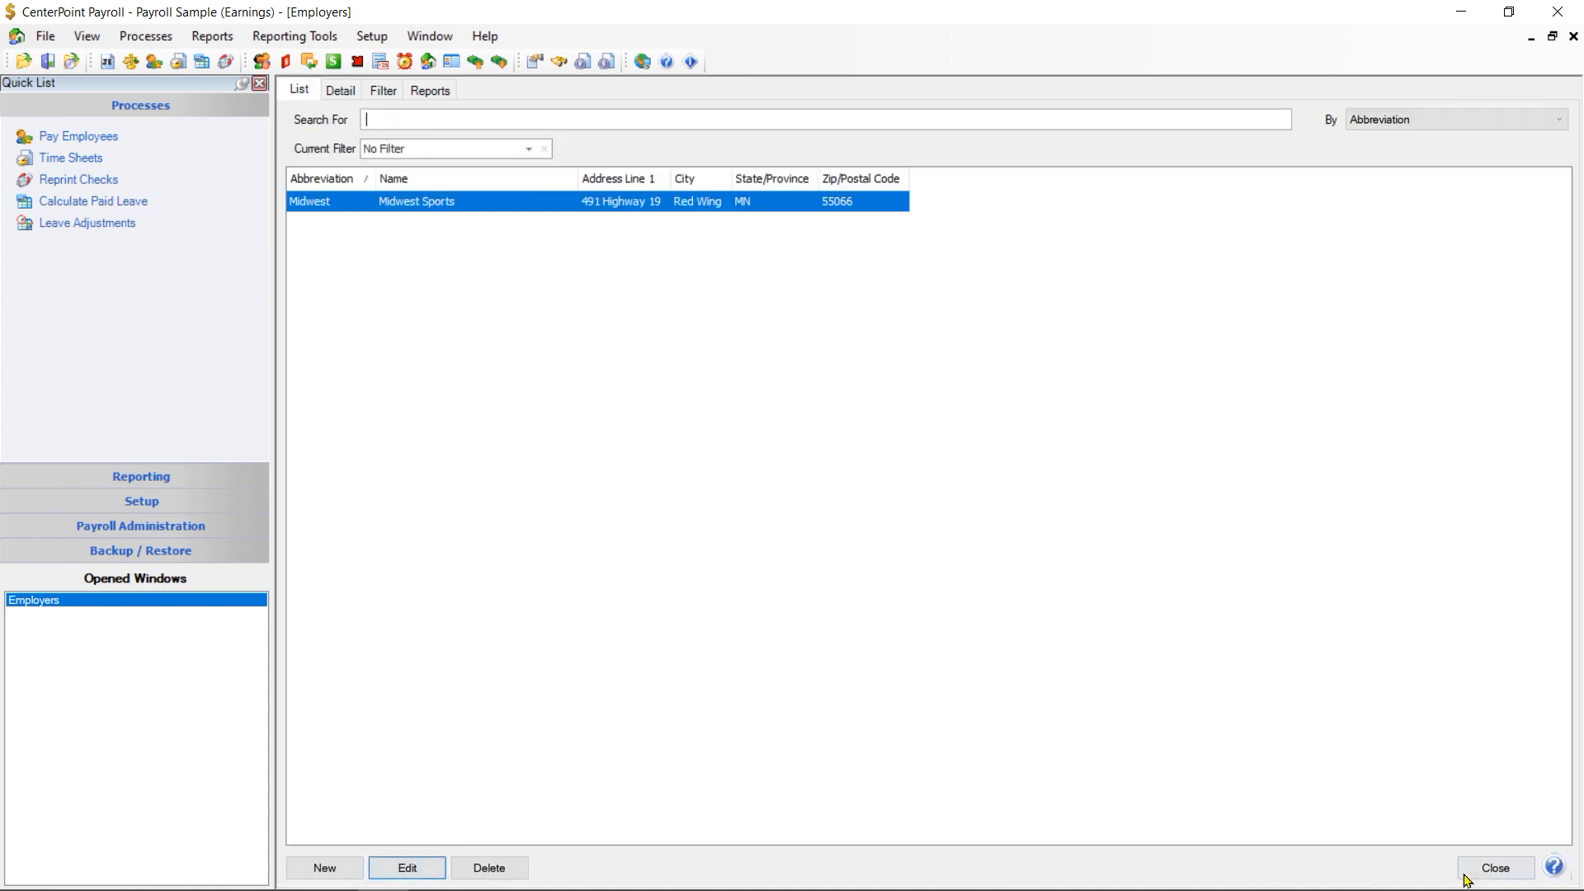
# Close the employers list and open the third listed employee's record for editing, showing its deductions and benefits.
pyautogui.click(1494, 868)
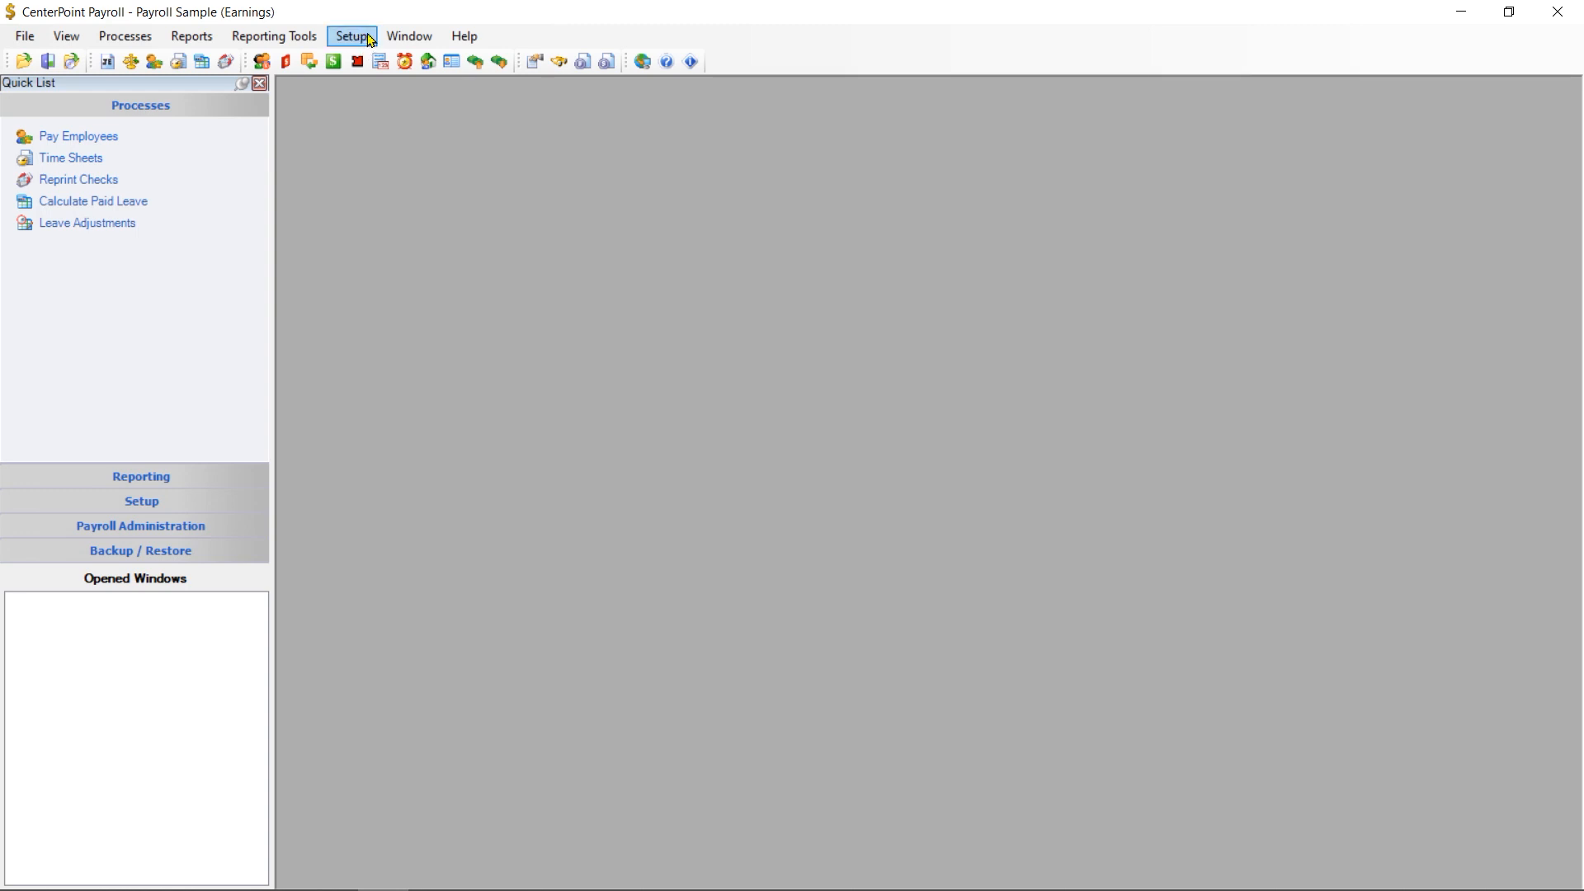
pyautogui.click(370, 40)
pyautogui.click(386, 59)
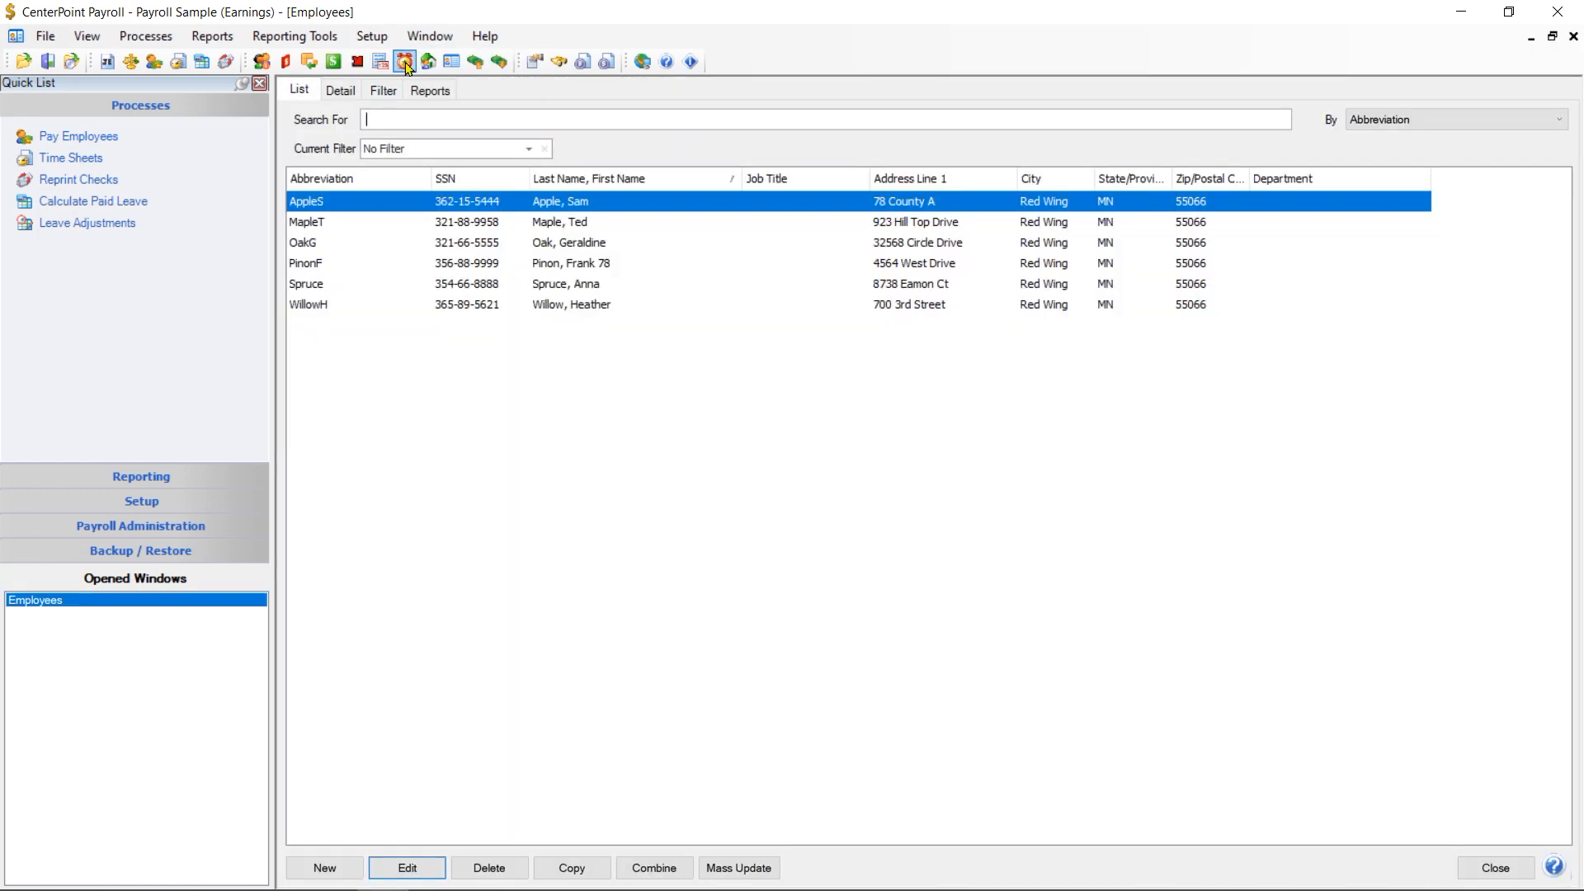
pyautogui.click(540, 249)
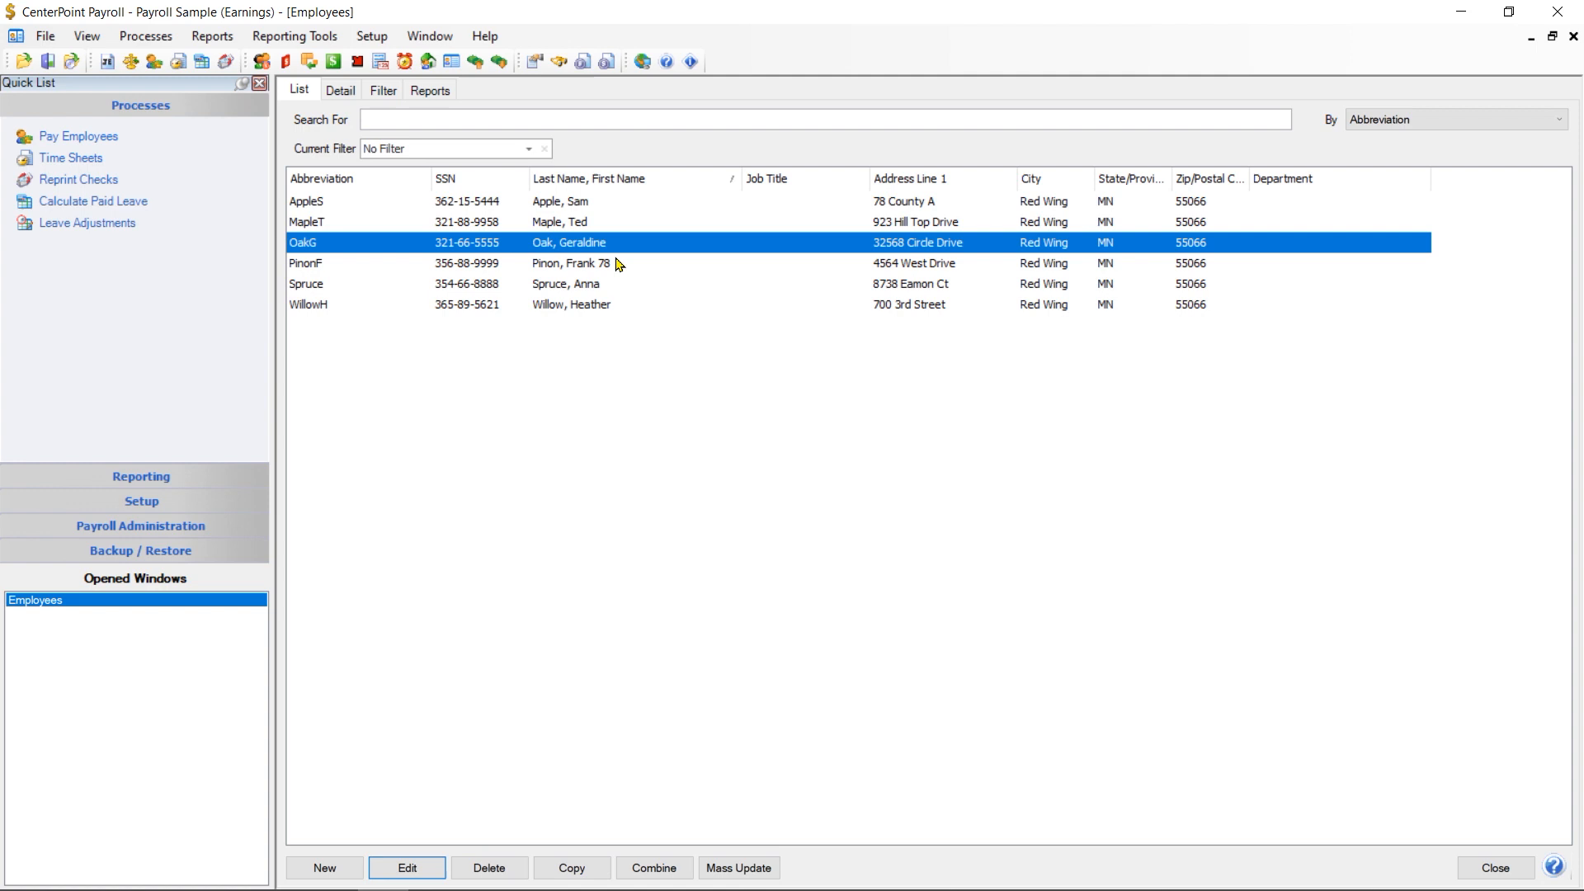
pyautogui.click(394, 868)
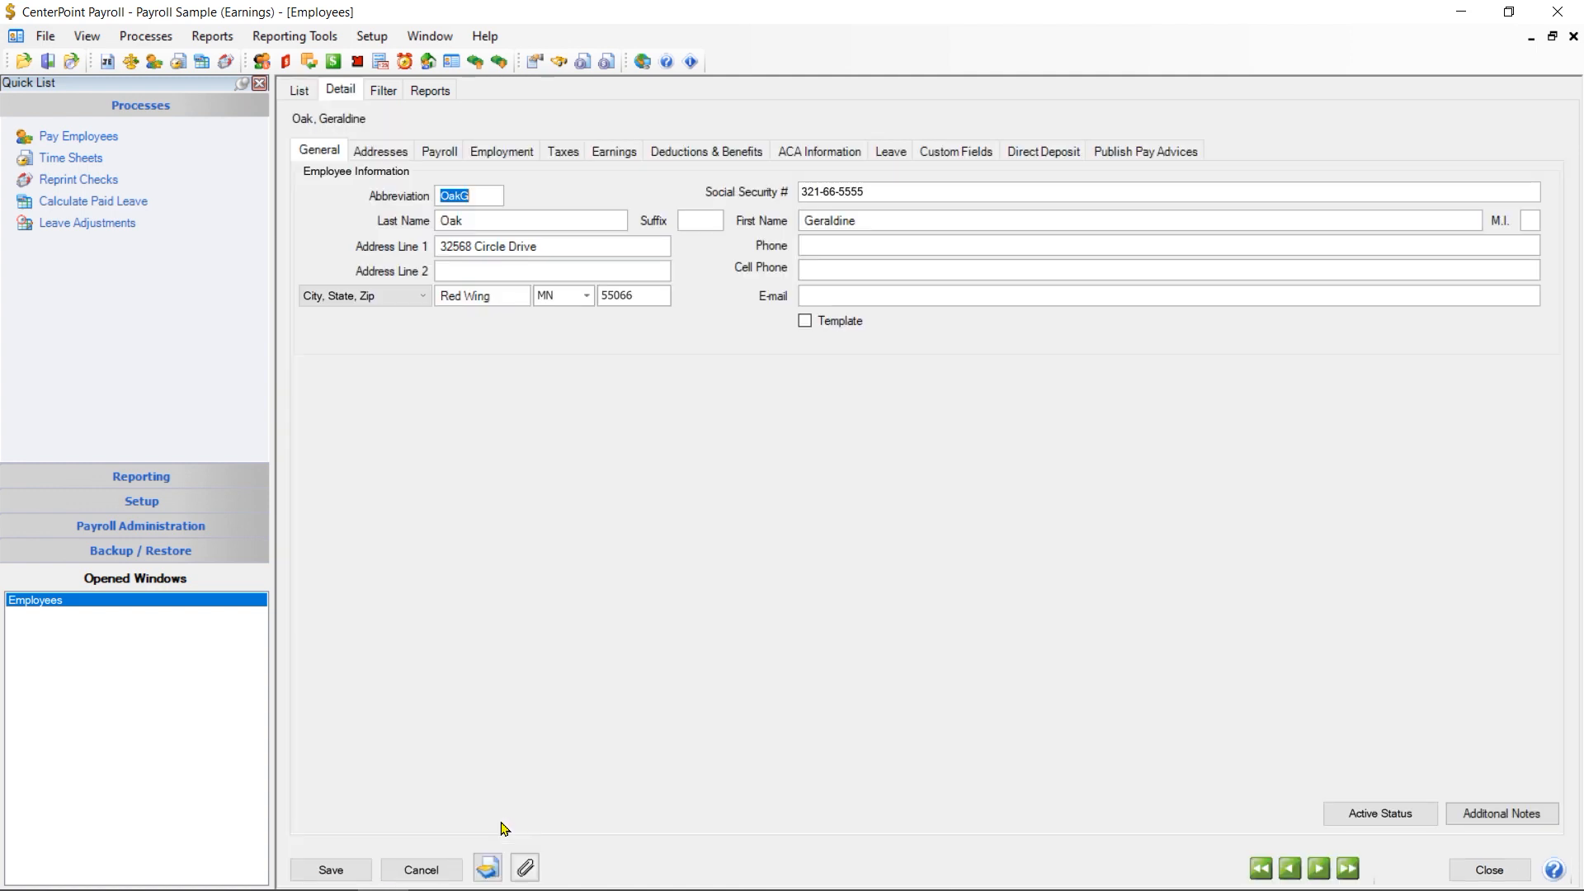
pyautogui.click(706, 151)
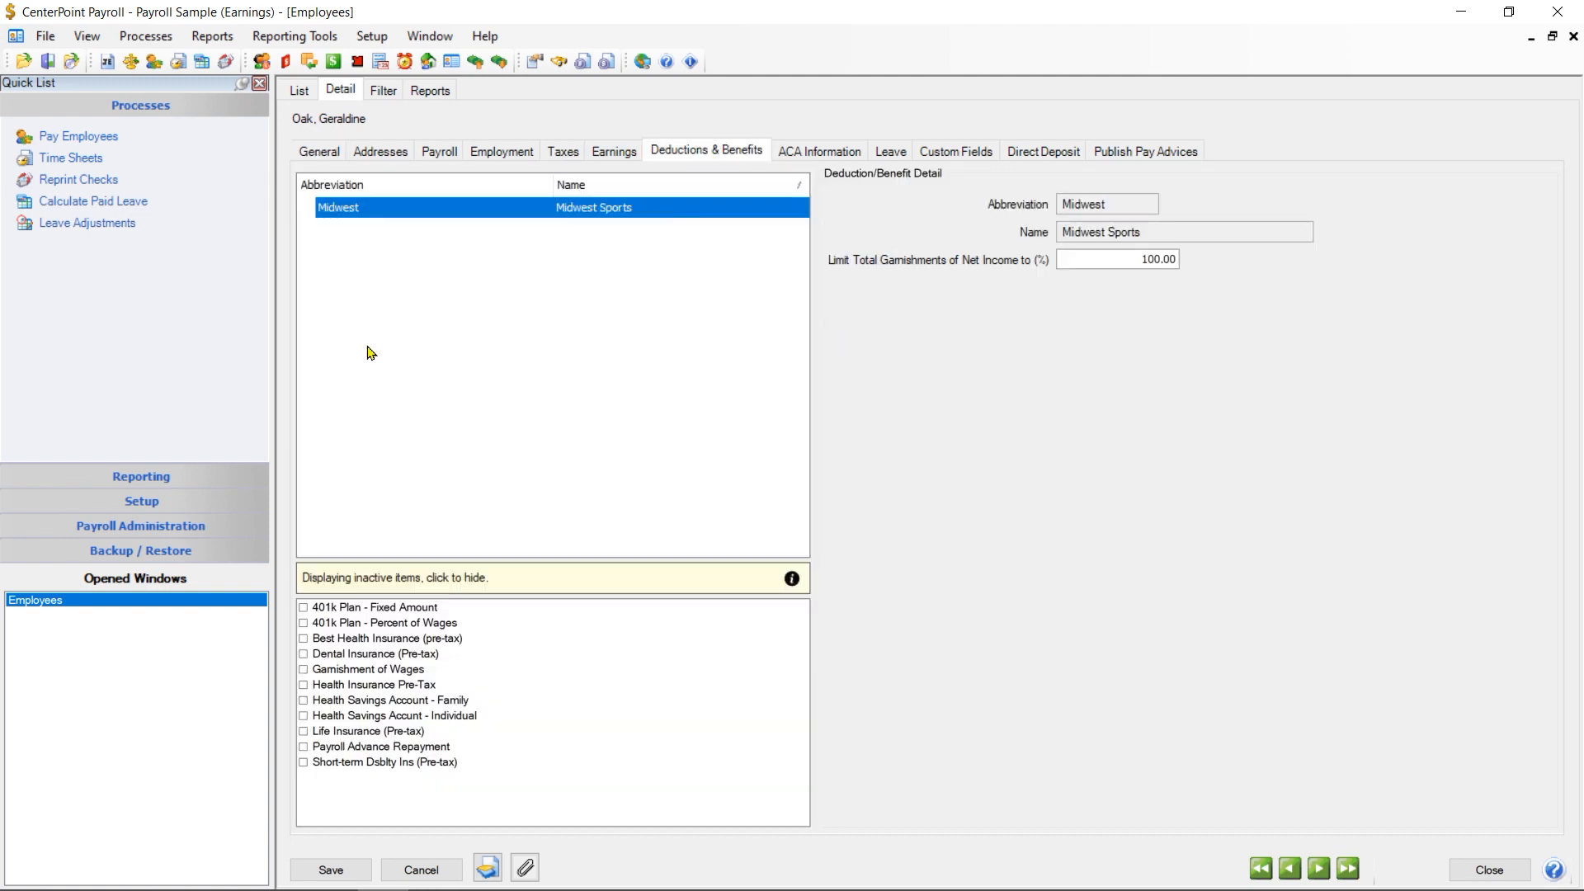
# Add Best Health Insurance (pre-tax) to the employee under Midwest Sports and expand it to show its employee and employer parts.
pyautogui.click(303, 640)
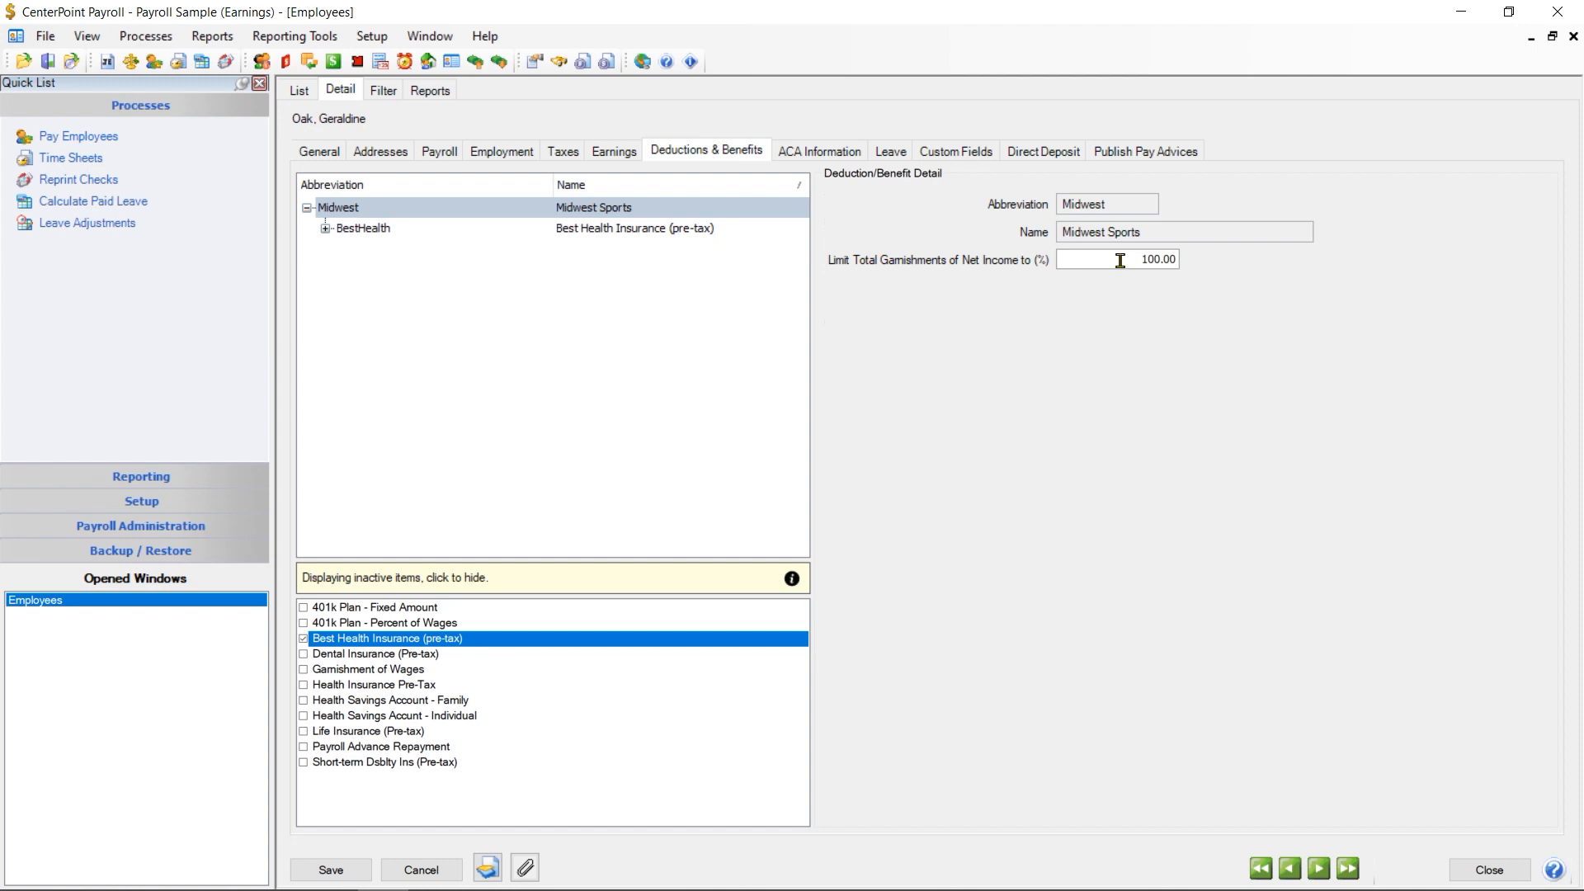
pyautogui.click(363, 231)
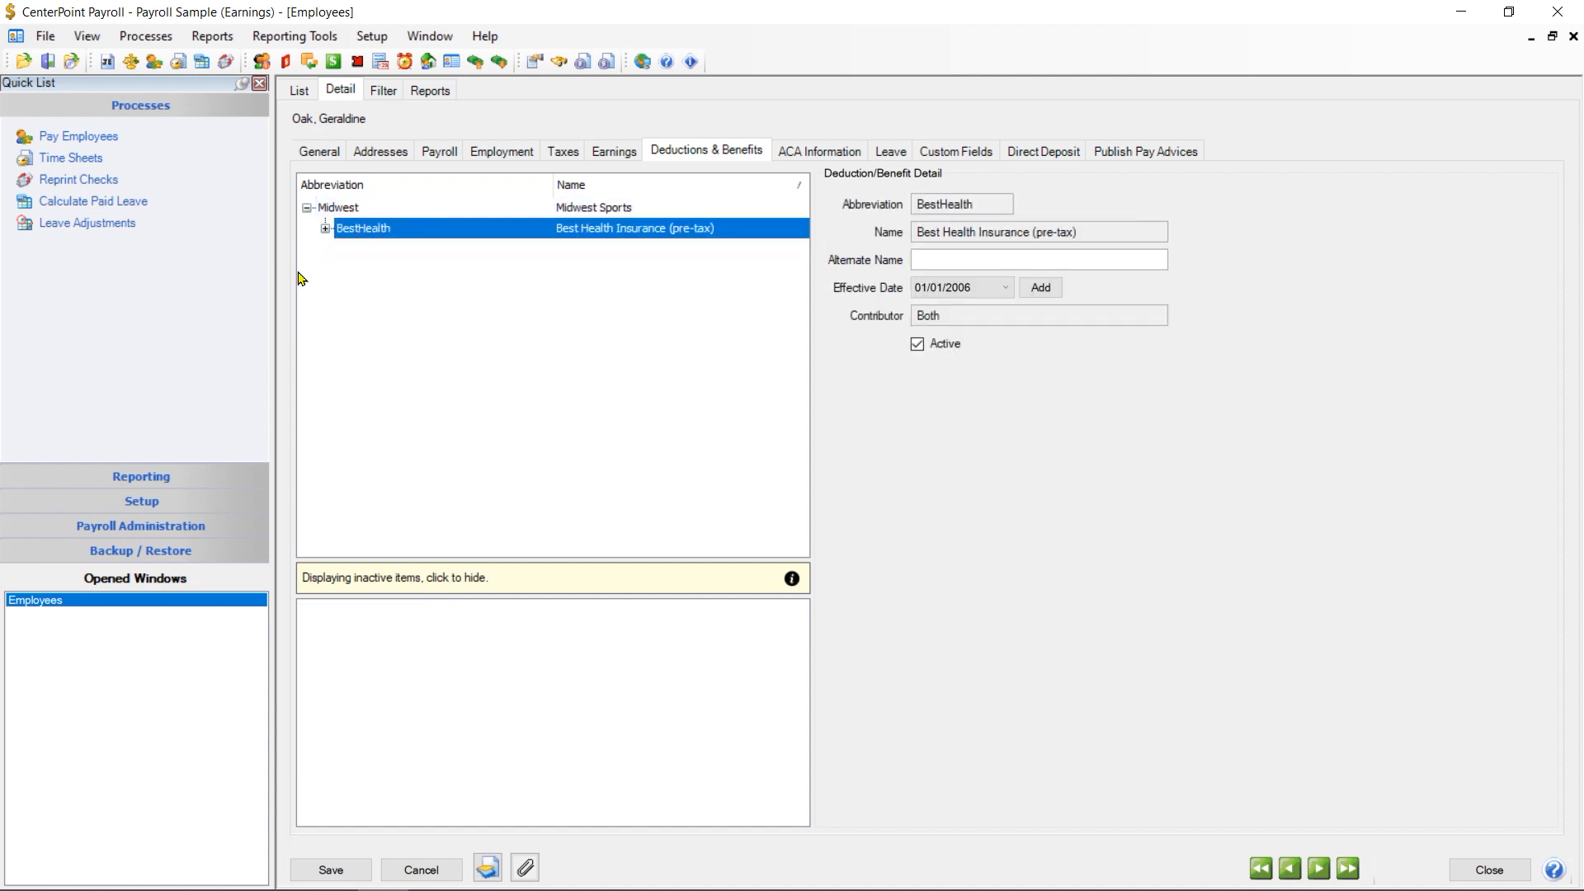
pyautogui.click(326, 228)
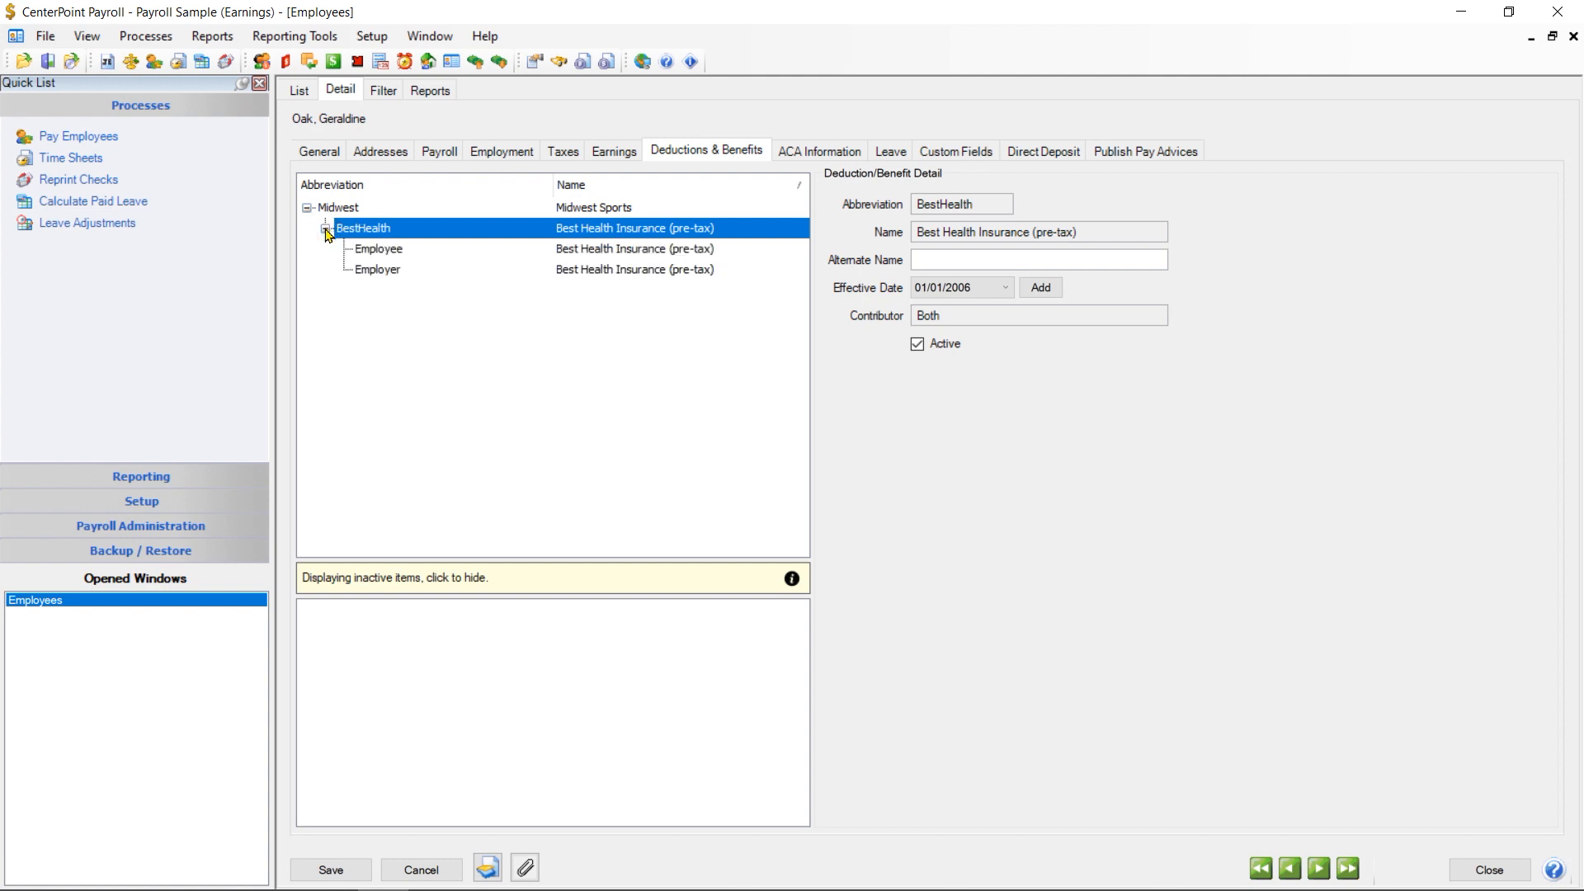
pyautogui.click(919, 257)
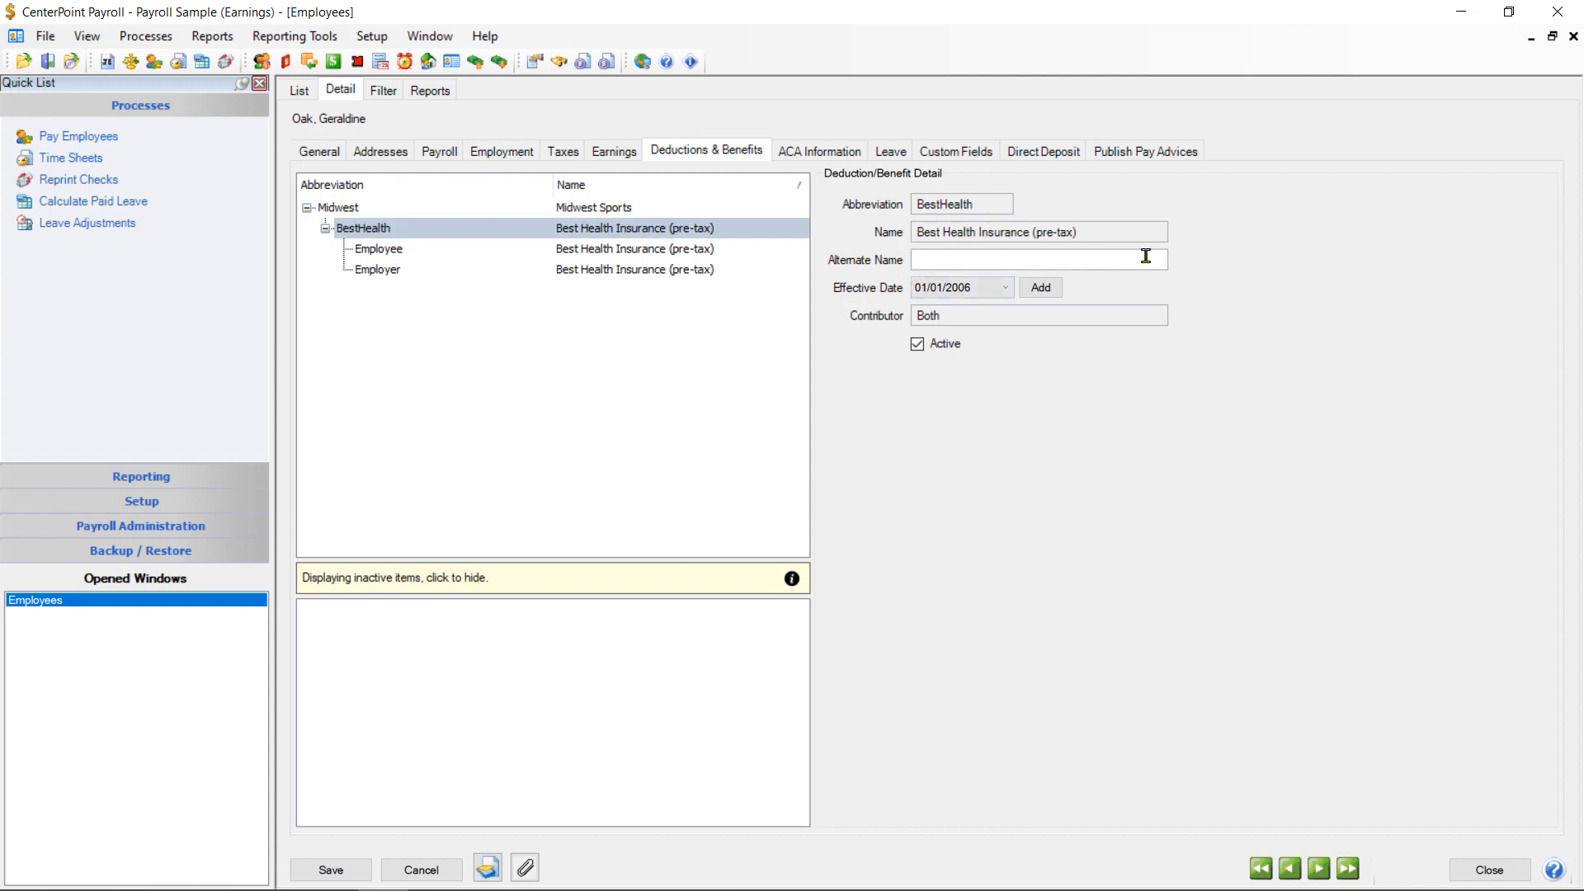
# Set the rate of the employee part of Best Health Insurance (pre-tax) to 125.
pyautogui.click(403, 252)
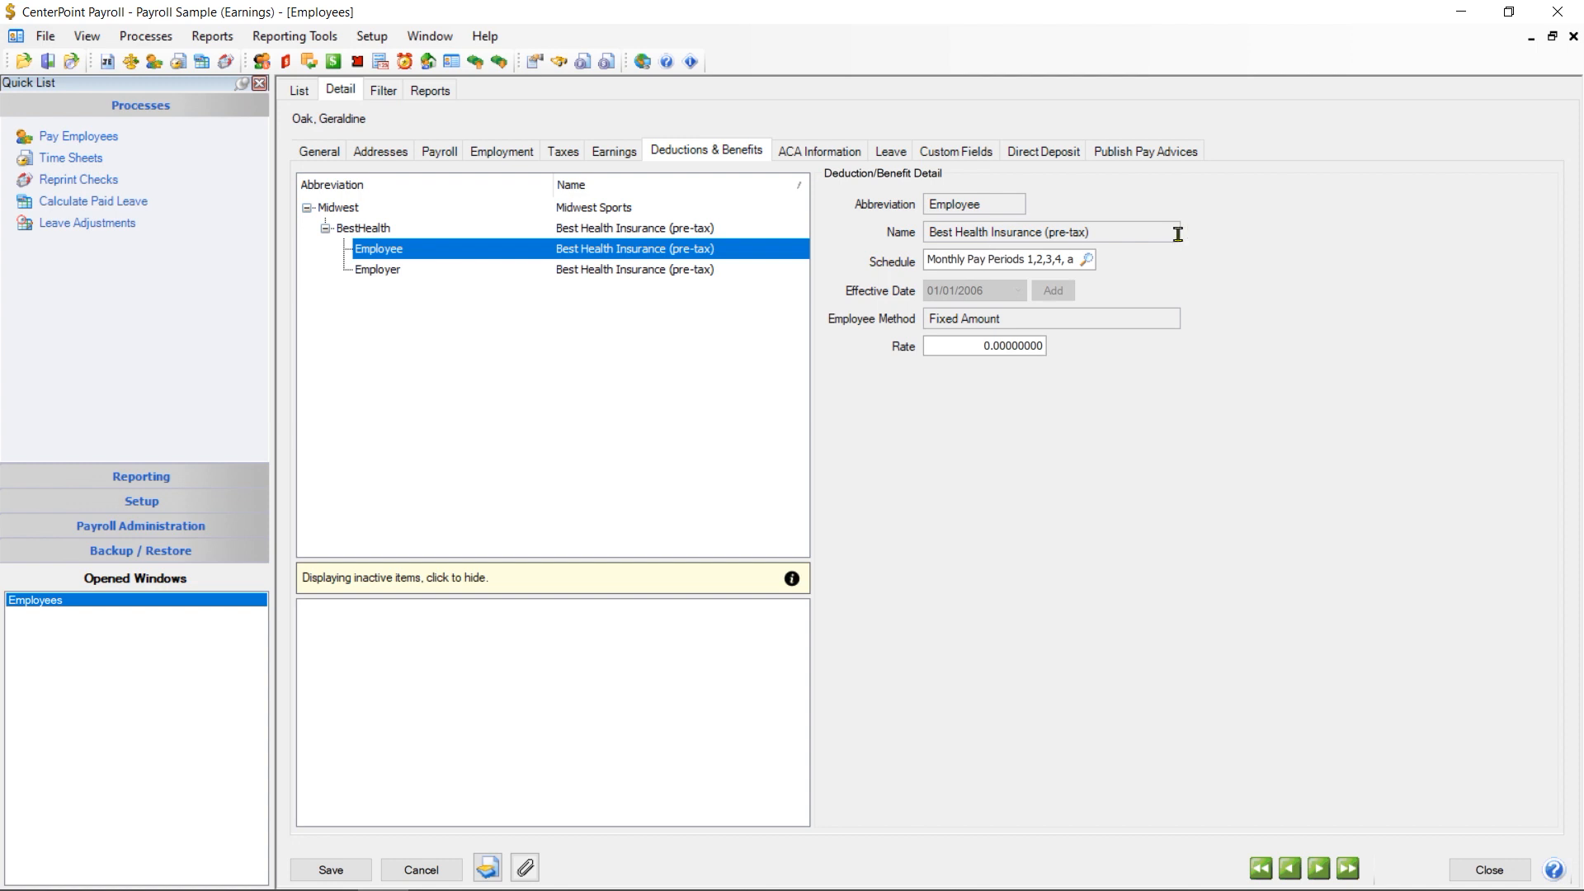
pyautogui.click(970, 342)
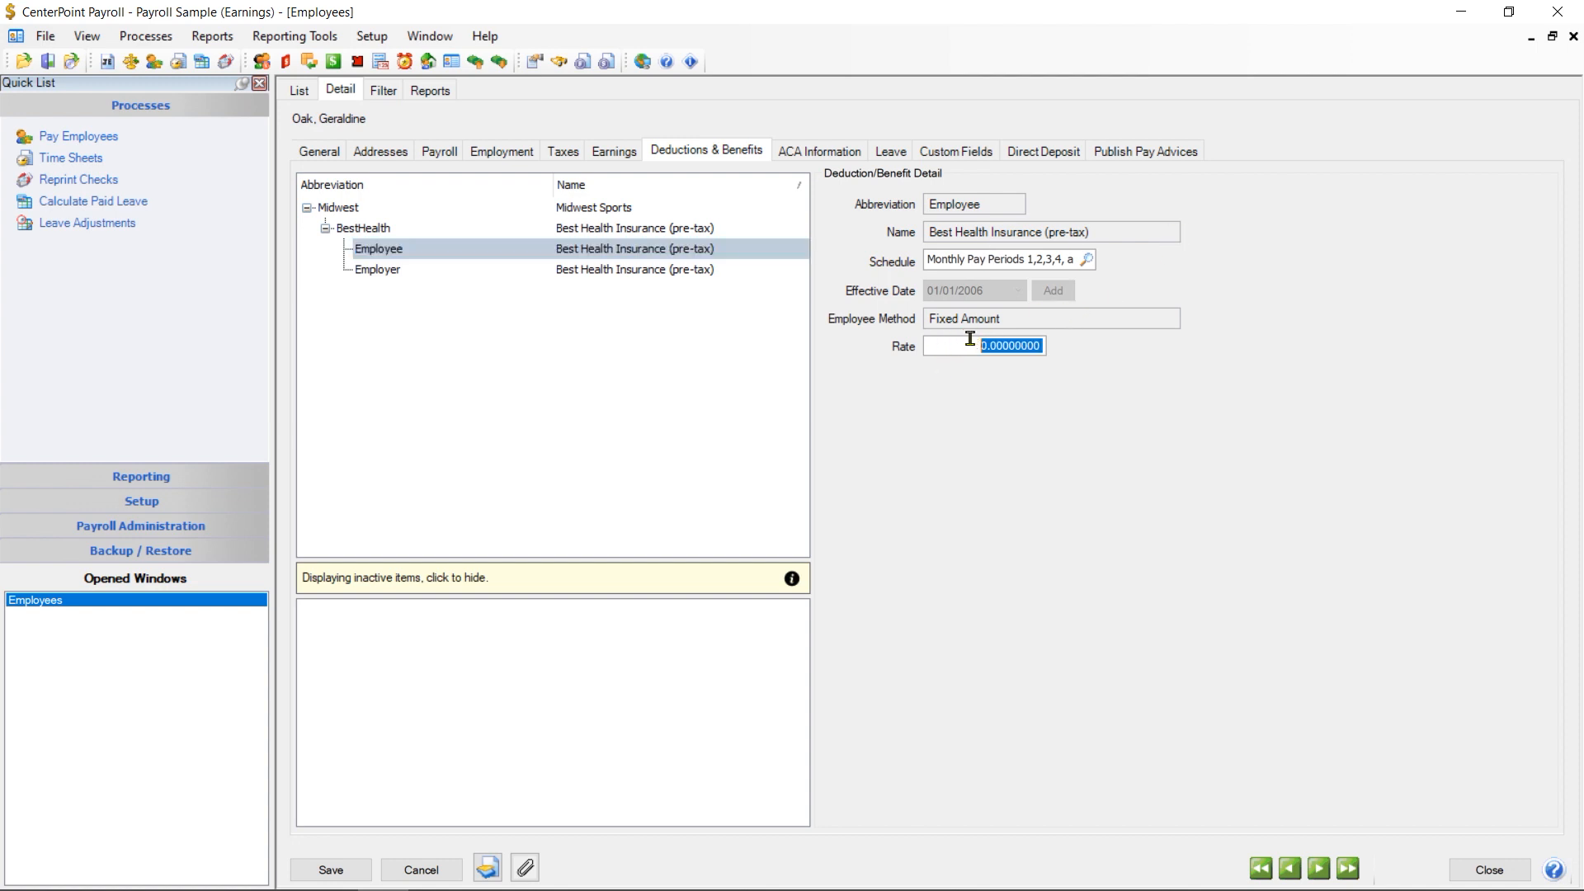
pyautogui.write('125.')
pyautogui.press('Tab')
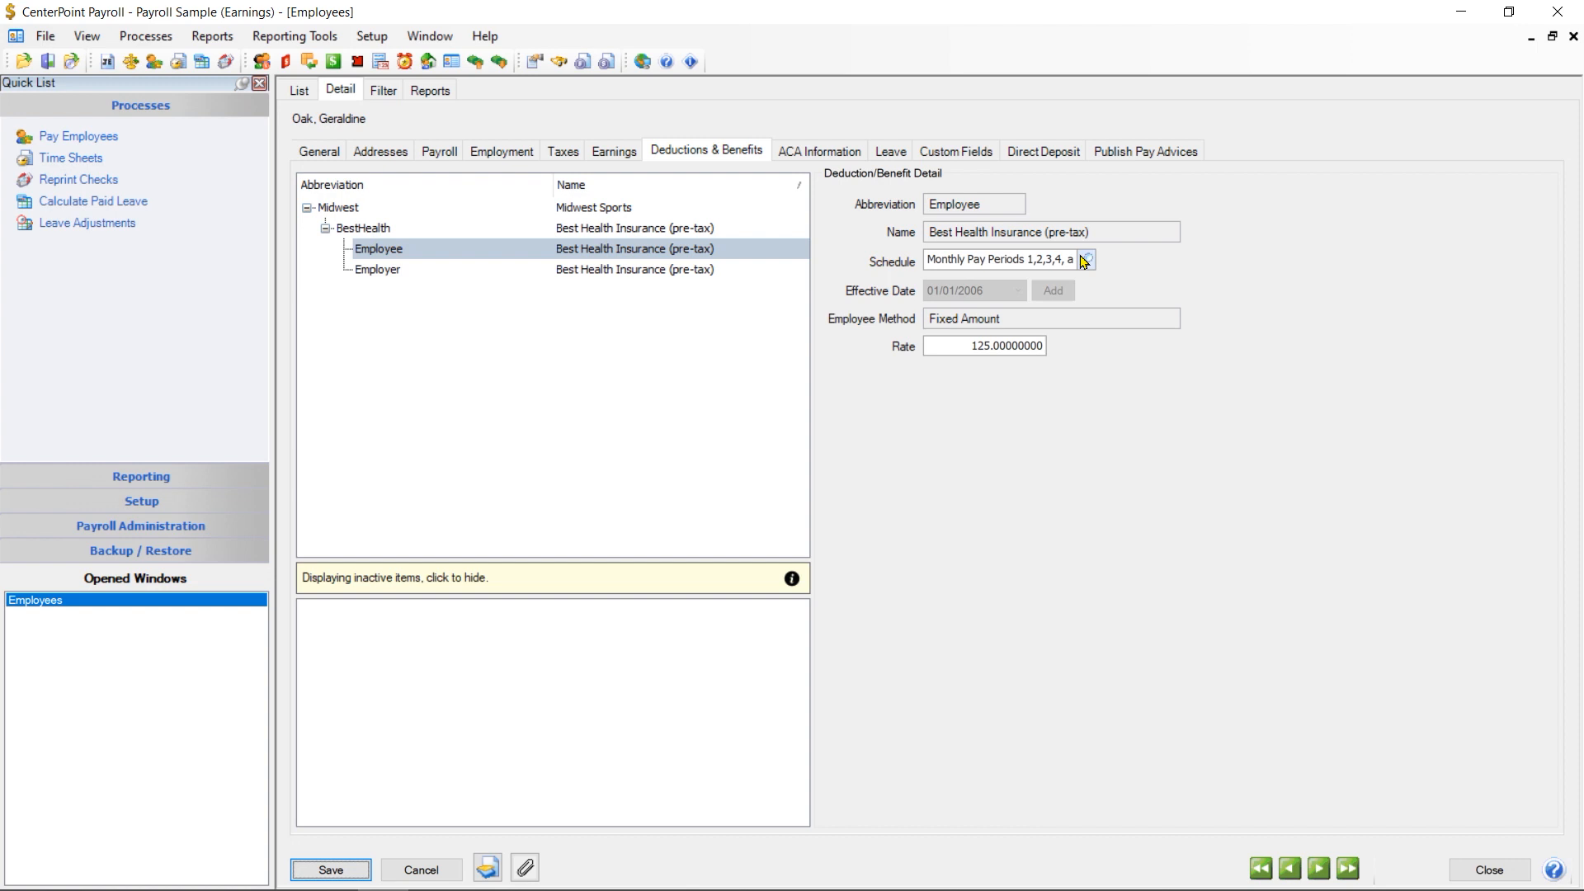
# Set the rate of the employer part of Best Health Insurance (pre-tax) to 285.
pyautogui.click(603, 275)
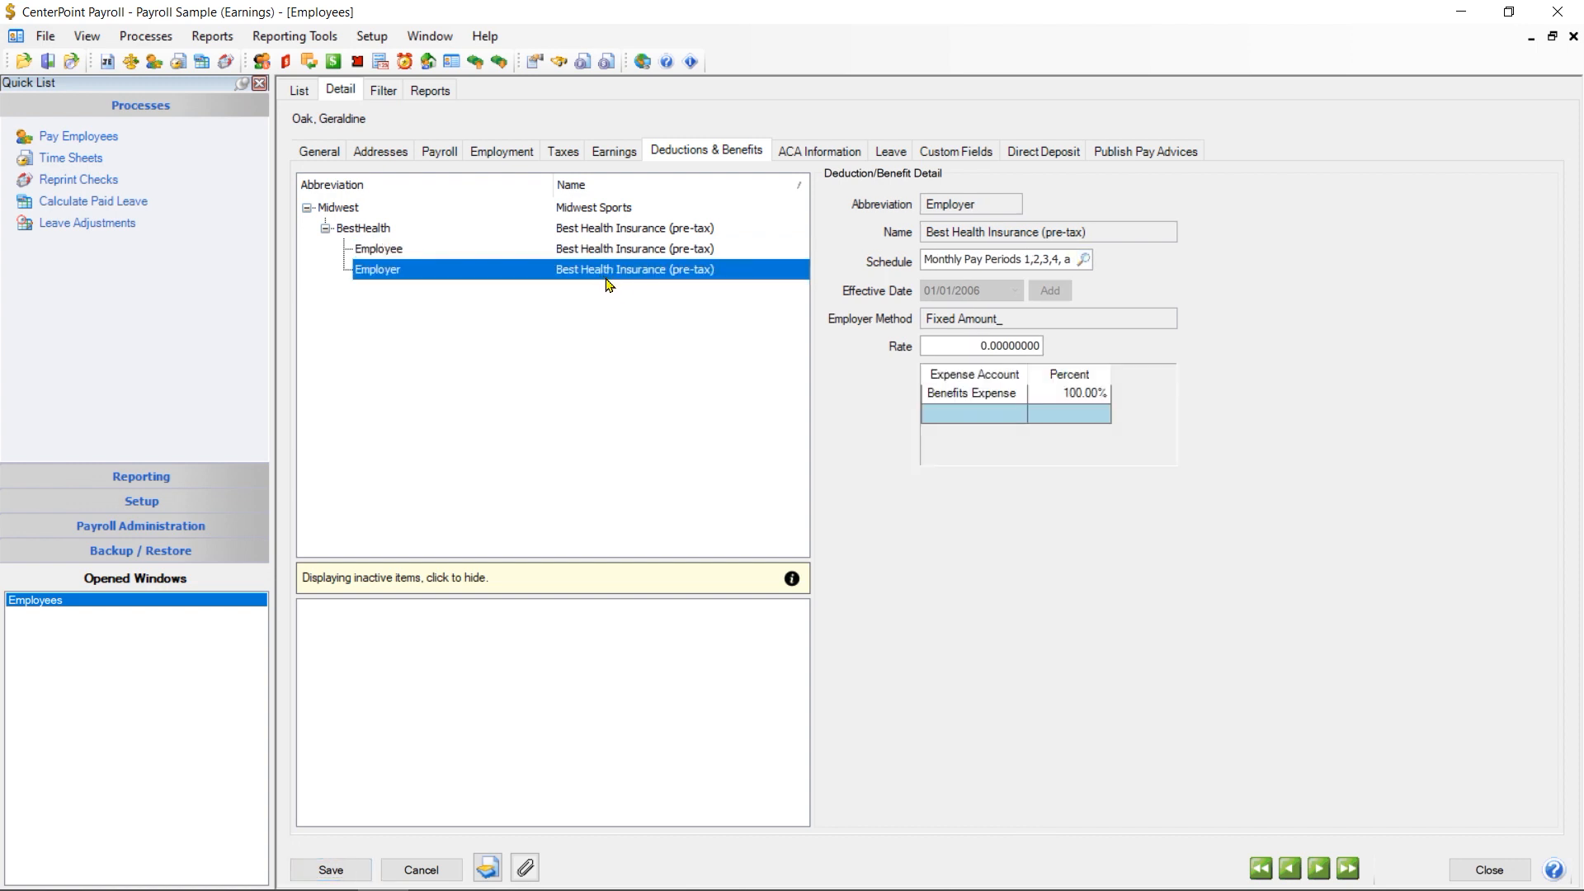
pyautogui.click(967, 344)
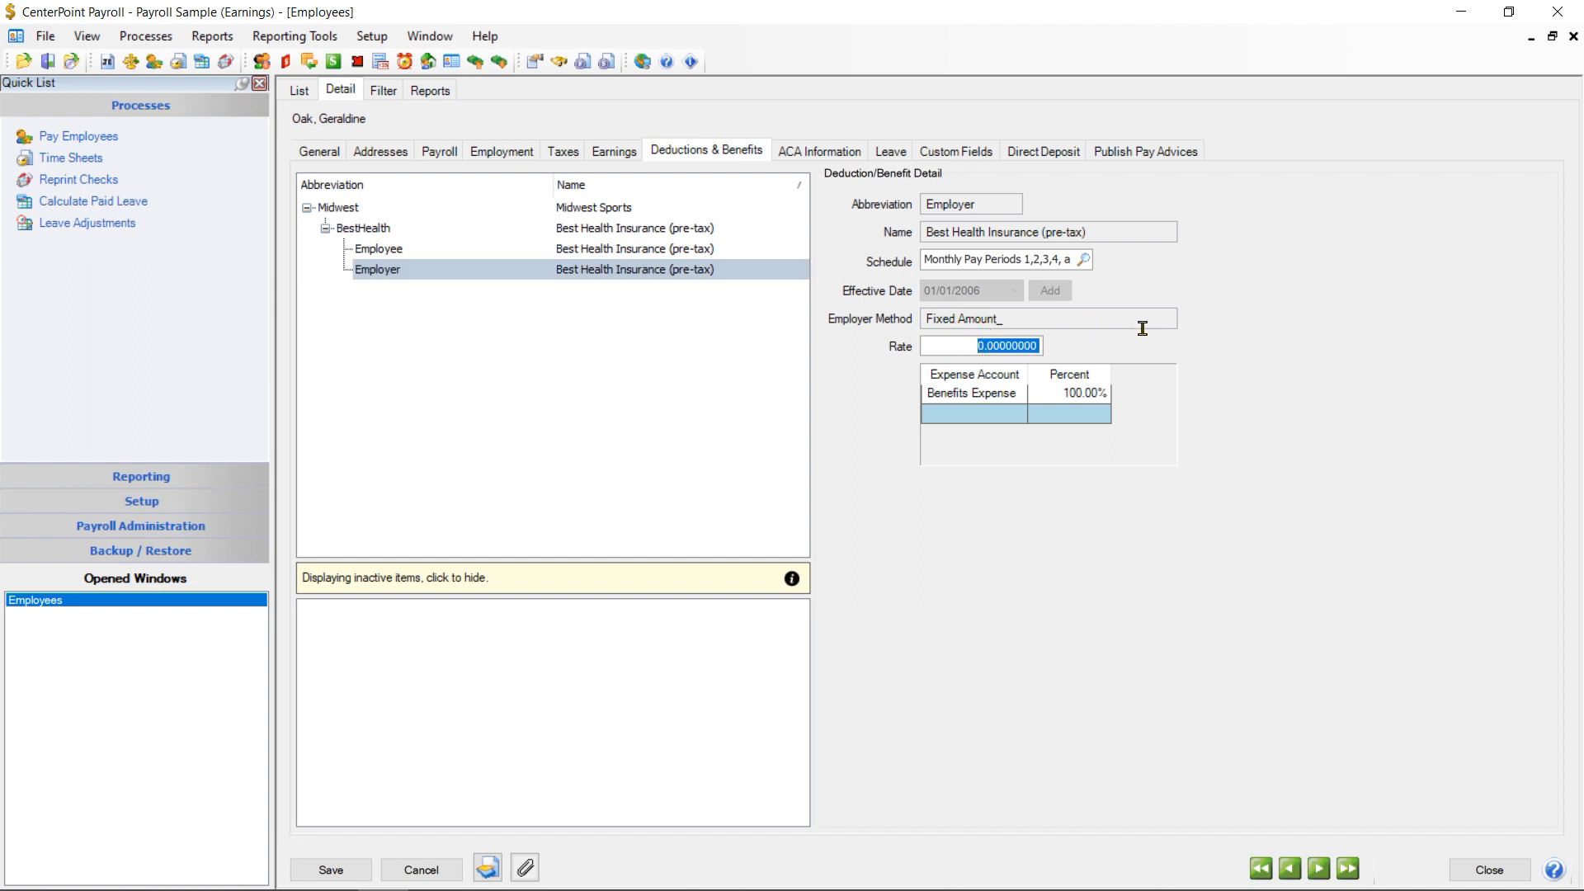
pyautogui.write('285.')
pyautogui.press('Tab')
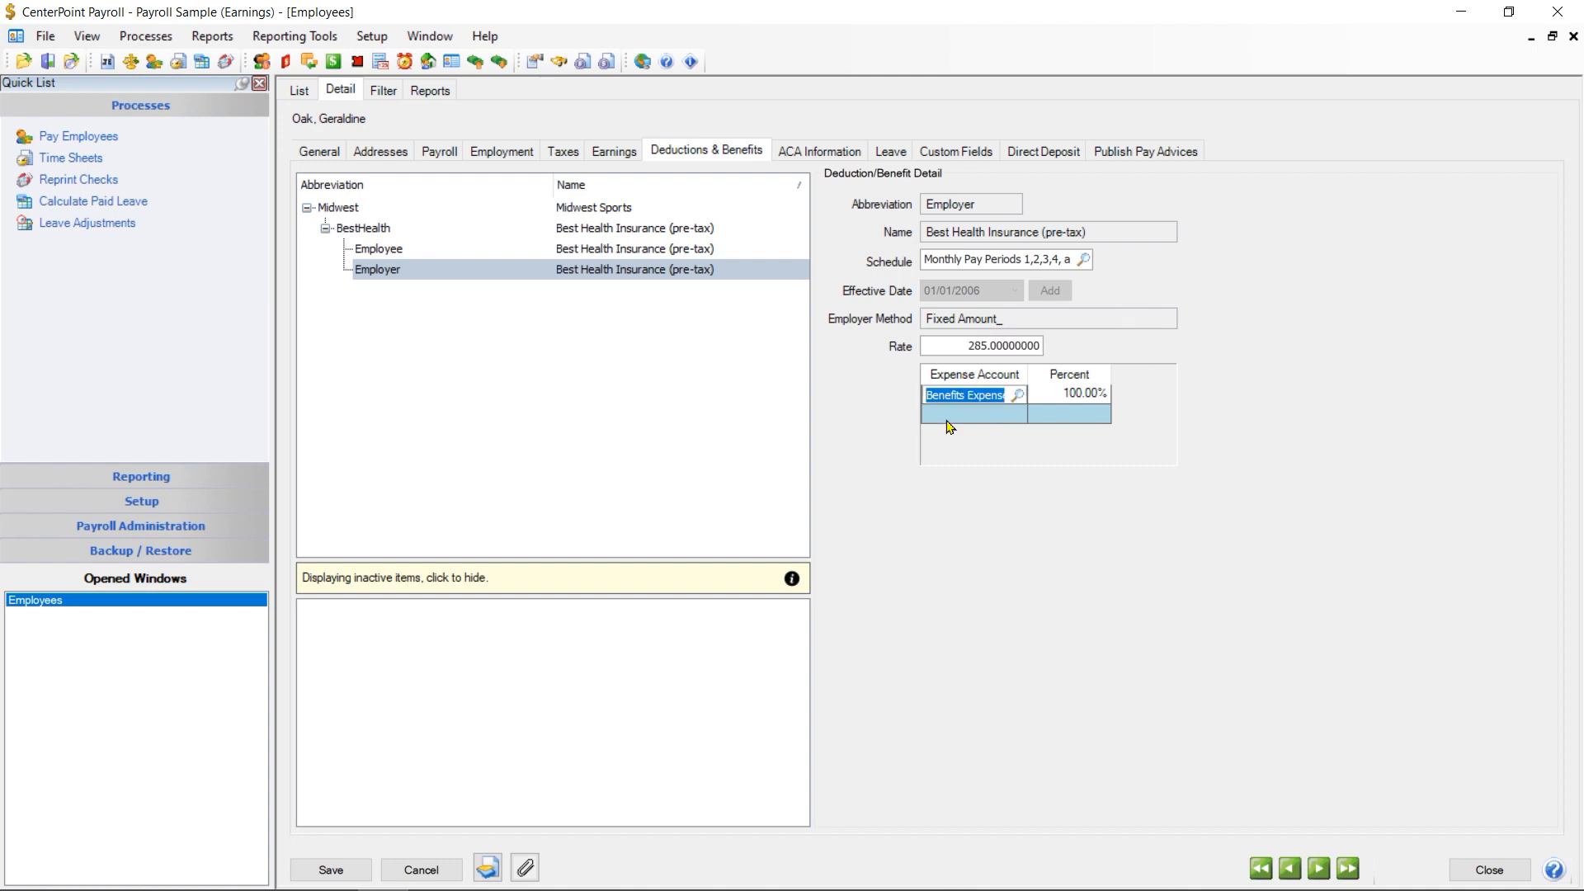
# Widen the expense account column, choose Benefits Expense as the employer part's expense account, and save the employee record.
pyautogui.moveTo(1028, 376); pyautogui.dragTo(1055, 375)
pyautogui.click(1044, 396)
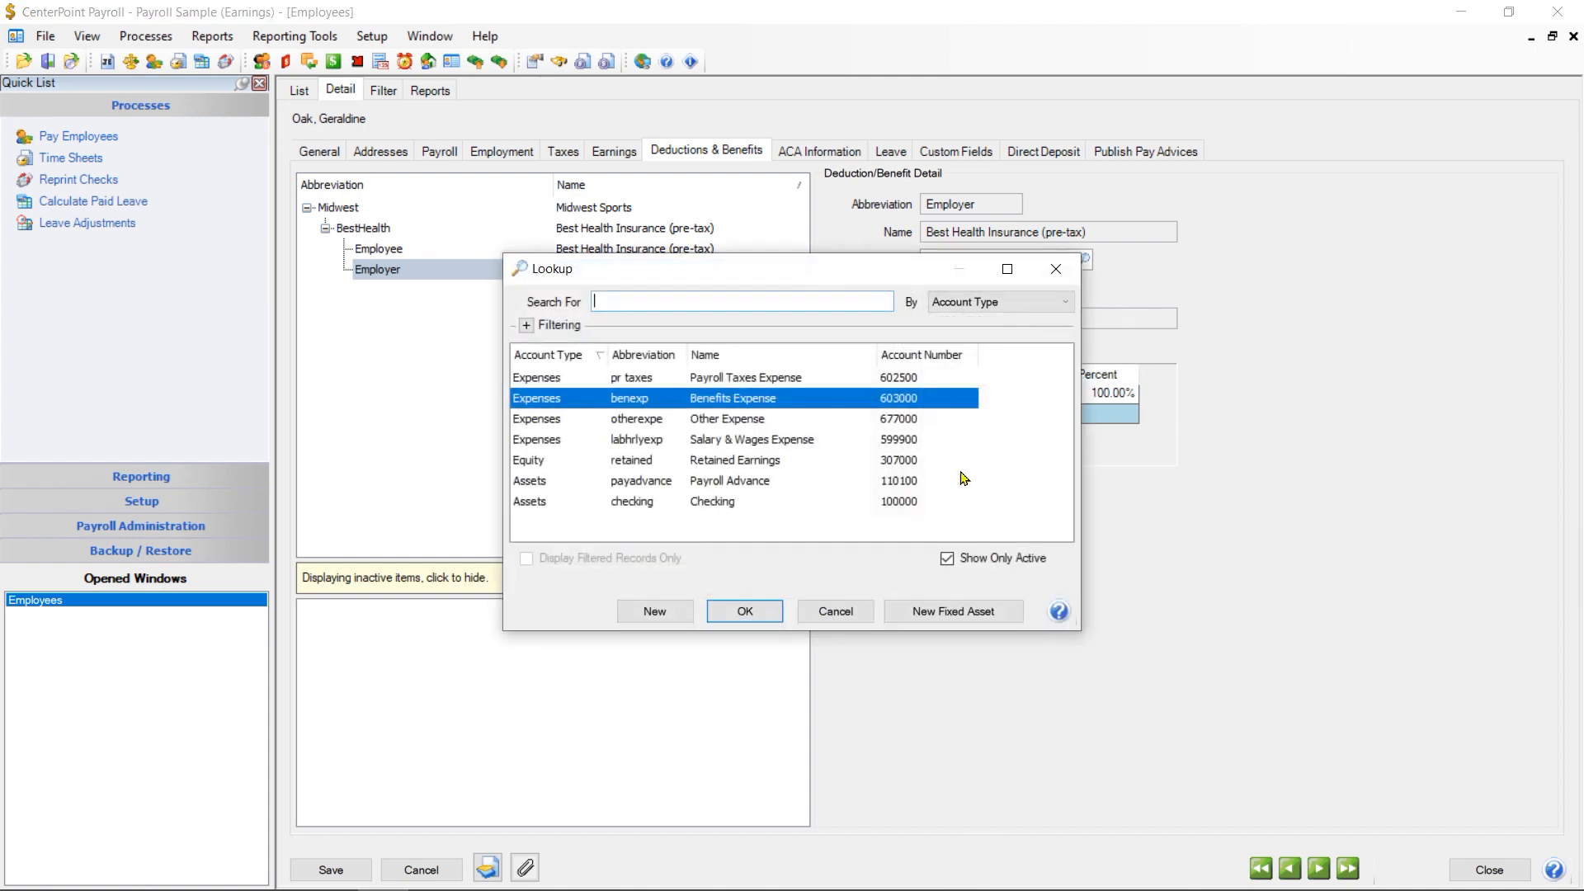
pyautogui.click(749, 617)
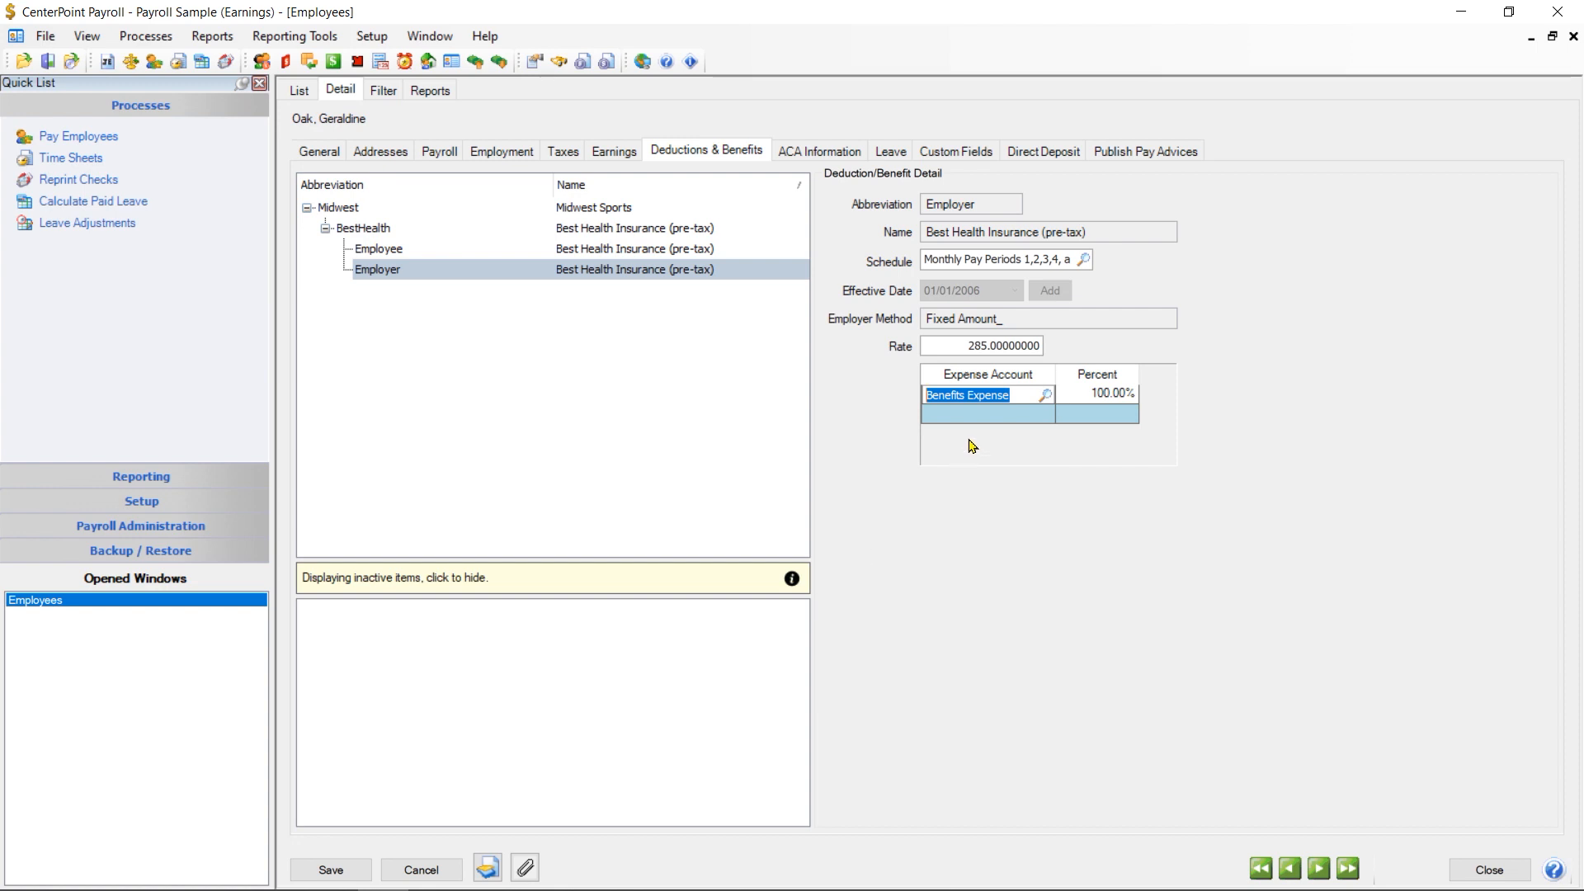
pyautogui.click(367, 870)
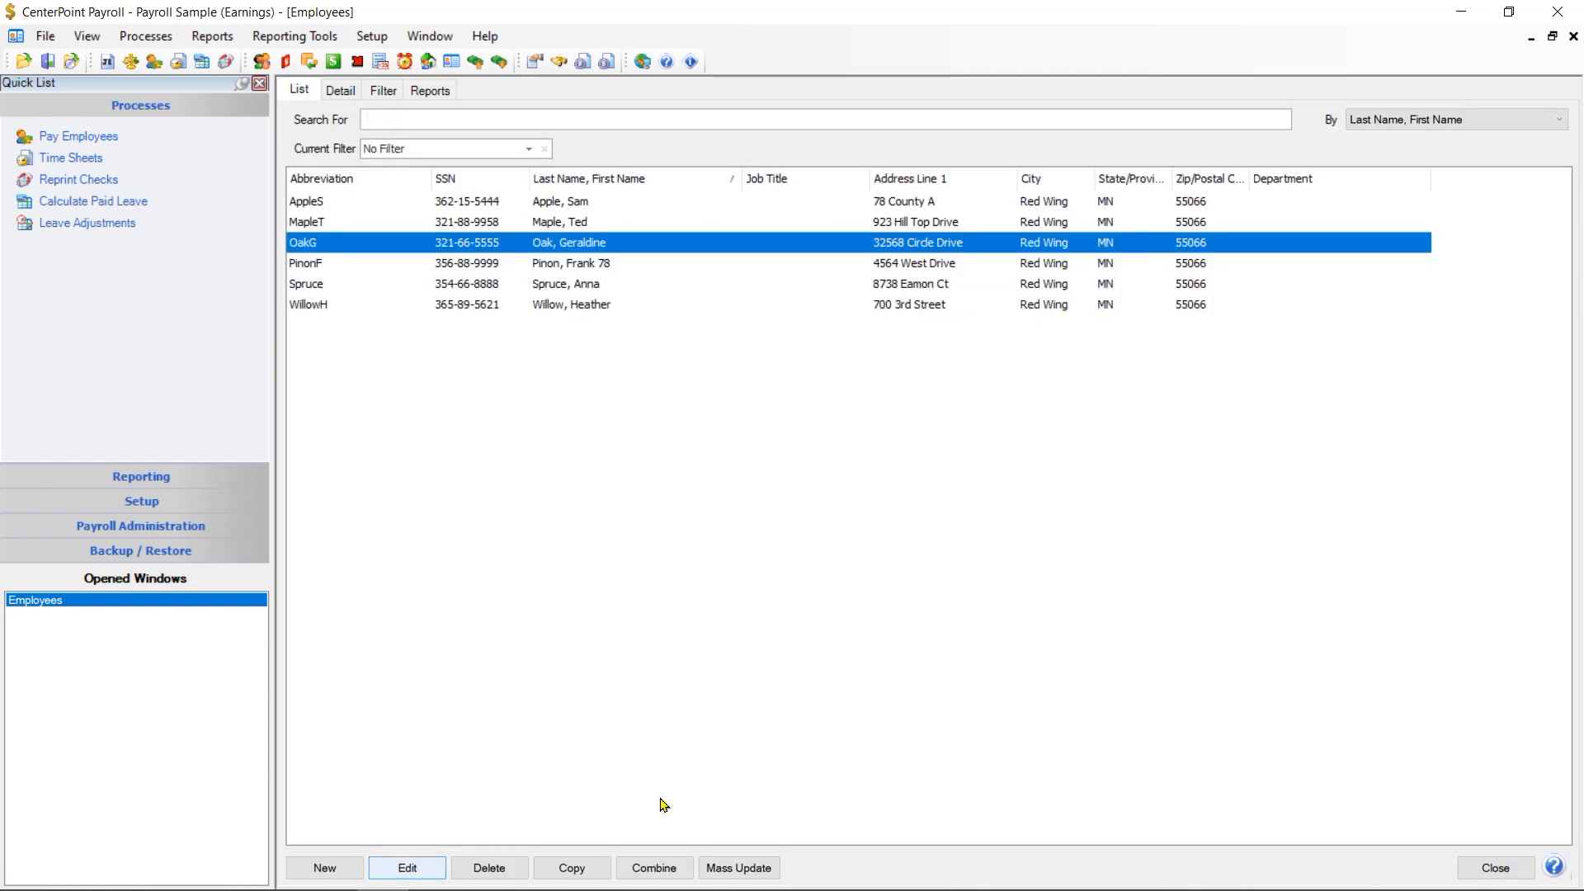